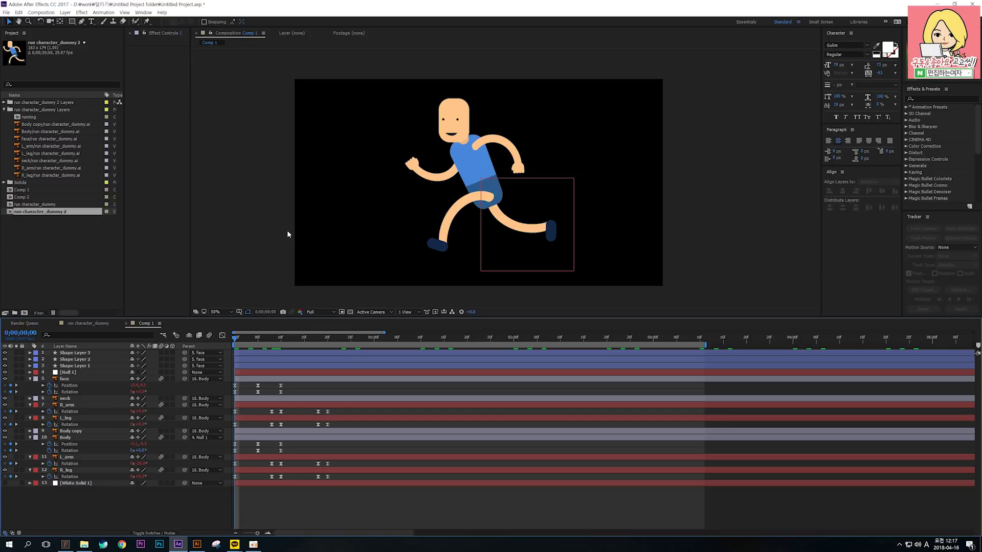
key(ctrl+2)
mouse_move(257, 92)
mouse_down()
mouse_move(258, 130)
mouse_move(317, 122)
mouse_move(320, 102)
mouse_move(310, 148)
mouse_up()
mouse_move(340, 103)
mouse_down()
mouse_move(339, 119)
mouse_move(350, 82)
mouse_up()
drag(364, 102, 376, 110)
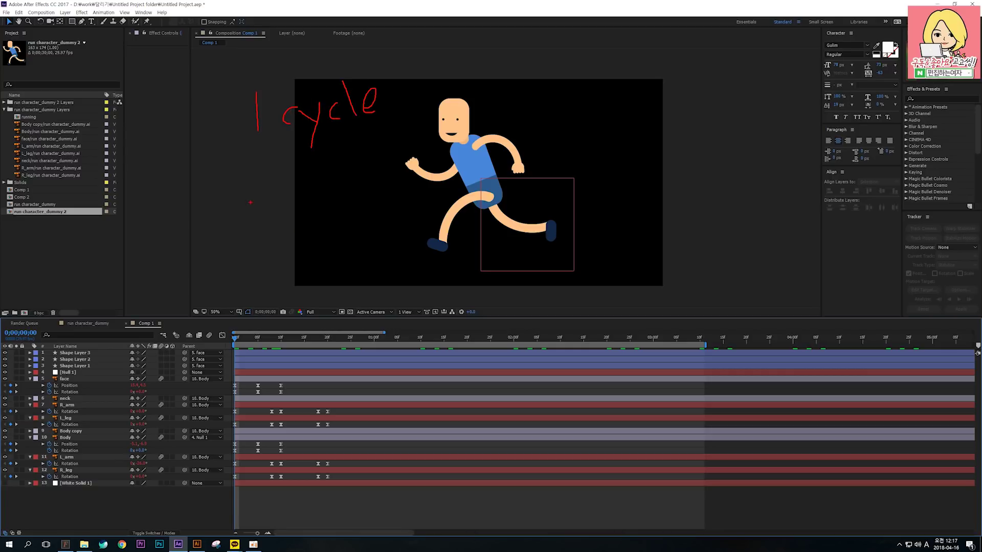
mouse_move(254, 202)
mouse_down()
mouse_move(264, 217)
mouse_move(258, 203)
mouse_up()
mouse_move(342, 199)
mouse_down()
mouse_move(354, 214)
mouse_move(344, 199)
mouse_up()
mouse_move(281, 204)
mouse_down()
mouse_move(274, 209)
mouse_move(283, 212)
mouse_up()
mouse_move(274, 209)
mouse_down()
mouse_move(323, 206)
mouse_move(284, 228)
mouse_move(323, 223)
mouse_up()
drag(317, 216, 323, 222)
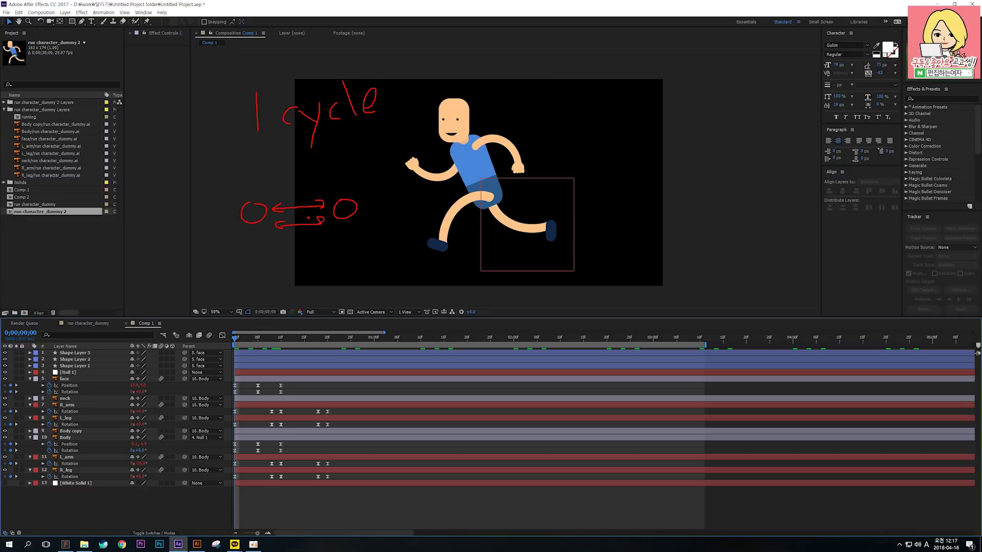
key(Escape)
key(ctrl+2)
mouse_move(246, 144)
mouse_down()
mouse_move(223, 150)
mouse_move(245, 145)
mouse_up()
mouse_move(329, 138)
mouse_down()
mouse_move(333, 158)
mouse_move(325, 138)
mouse_move(236, 184)
mouse_move(245, 179)
mouse_up()
drag(250, 140, 299, 128)
drag(294, 129, 302, 135)
mouse_move(328, 82)
mouse_down()
mouse_move(334, 112)
mouse_move(358, 109)
mouse_move(379, 87)
mouse_up()
mouse_move(382, 82)
mouse_down()
mouse_move(379, 128)
mouse_move(398, 104)
mouse_up()
mouse_move(402, 64)
mouse_down()
mouse_move(404, 98)
mouse_move(412, 95)
mouse_up()
key(Escape)
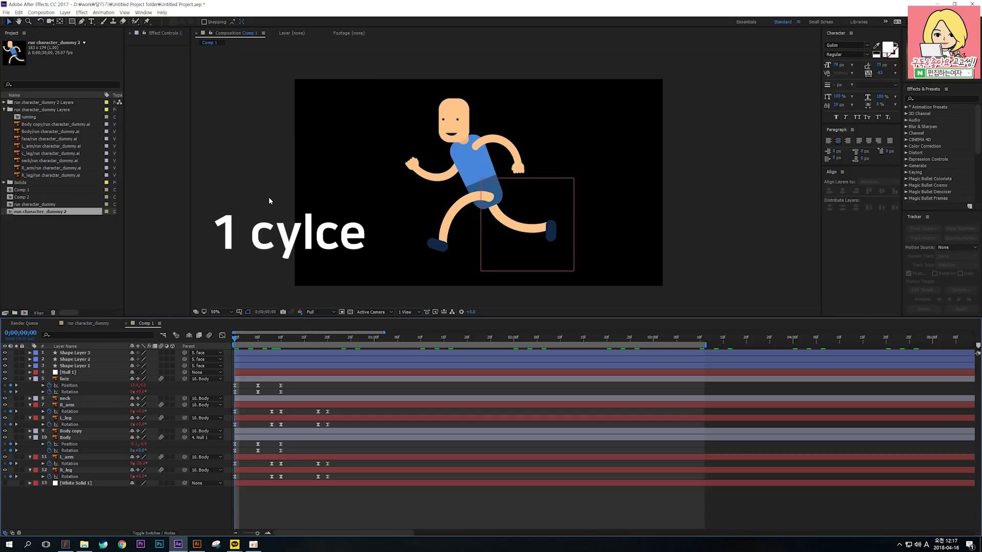
key(ctrl+2)
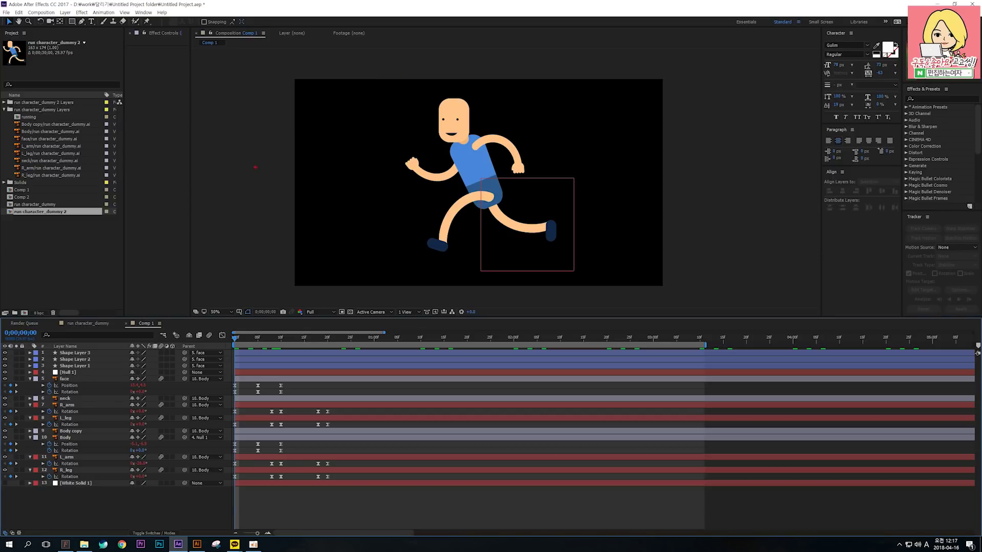
mouse_move(254, 131)
mouse_down()
mouse_move(242, 146)
mouse_move(256, 132)
mouse_up()
drag(350, 124, 353, 123)
mouse_move(282, 130)
mouse_down()
mouse_move(321, 126)
mouse_move(310, 137)
mouse_up()
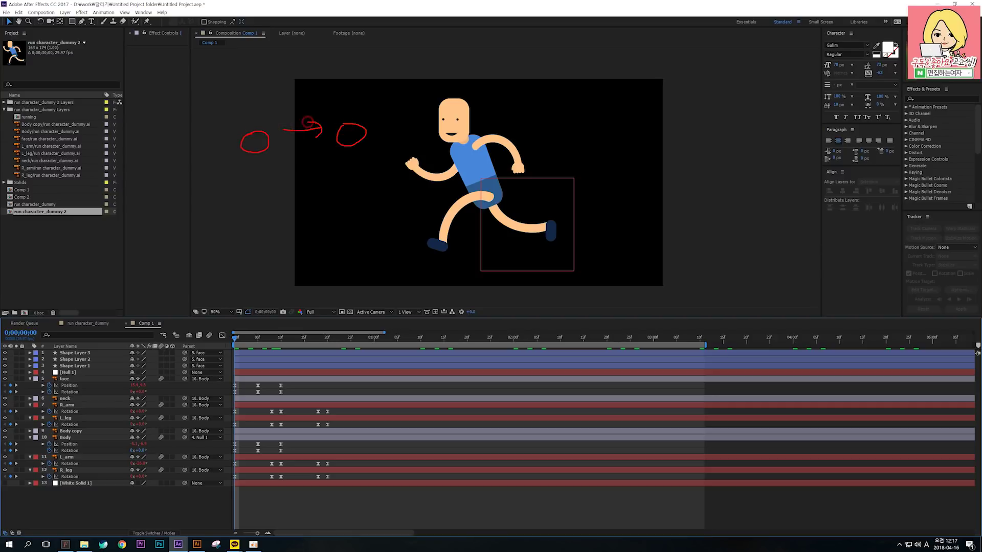
key(Escape)
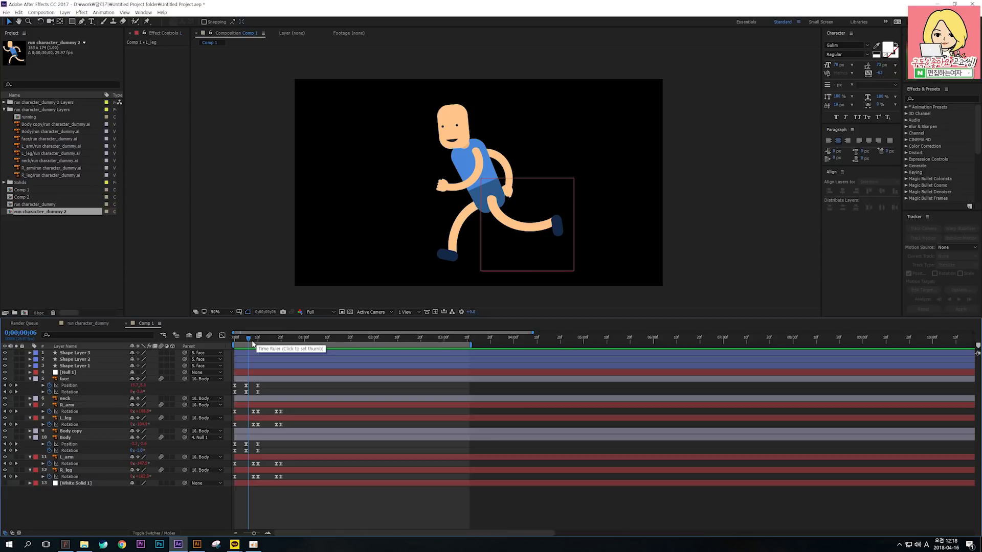
click(235, 340)
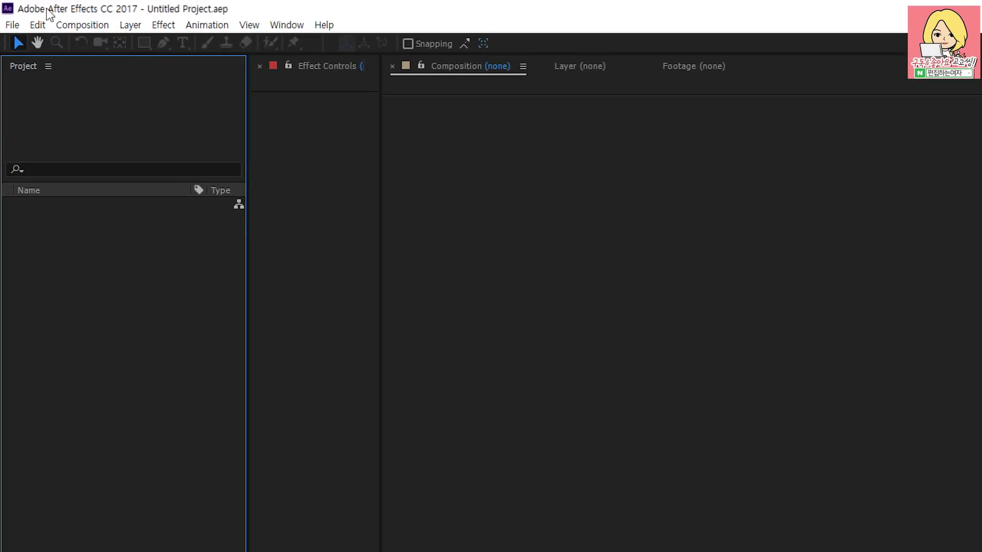
- Create a new HDTV 1080 29.97 composition named "running" with a duration of 30 seconds
click(82, 24)
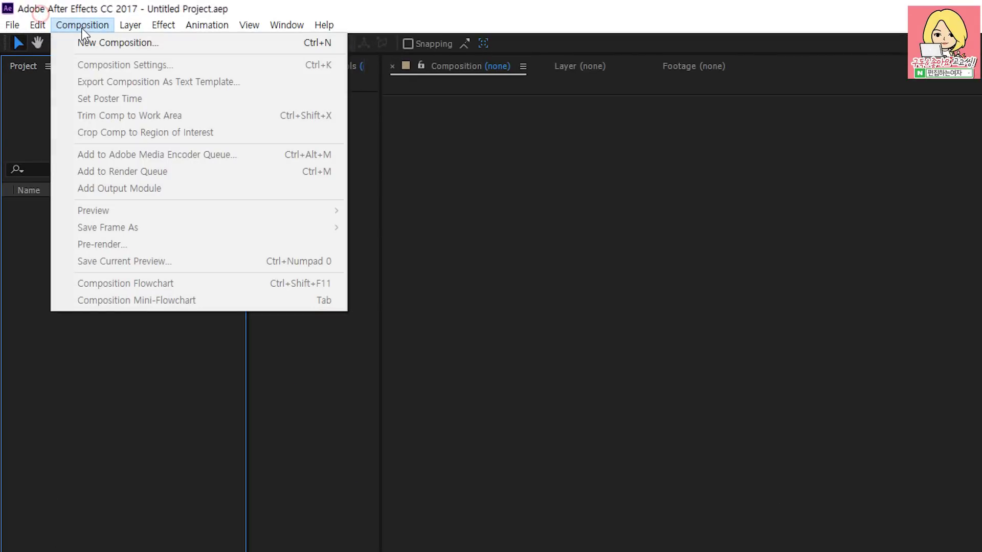
click(93, 43)
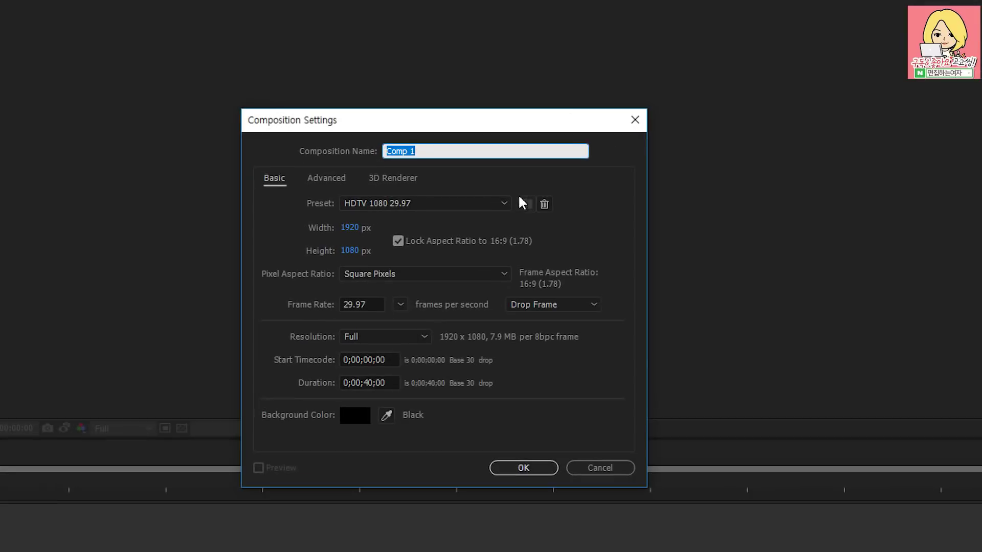
text(running)
click(391, 383)
text(3)
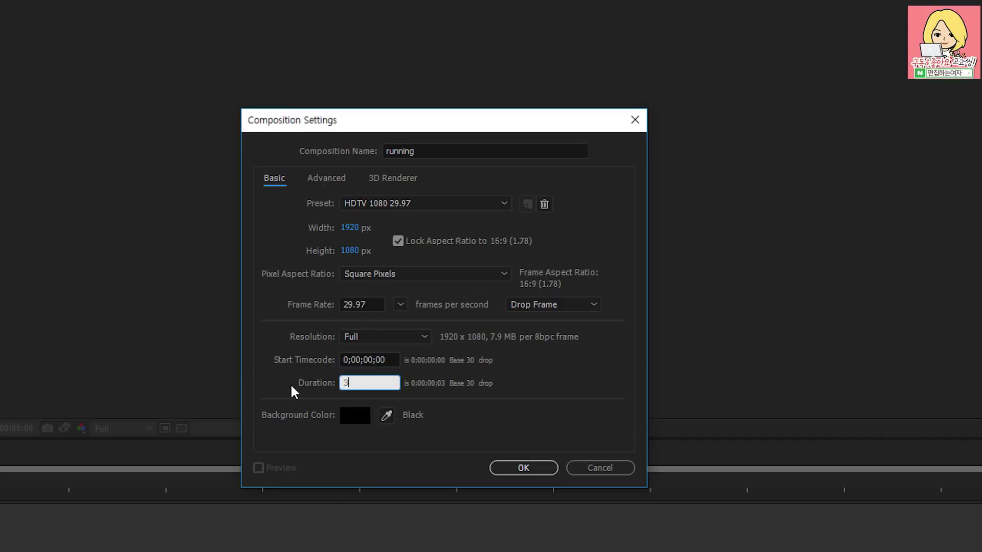
text(0.)
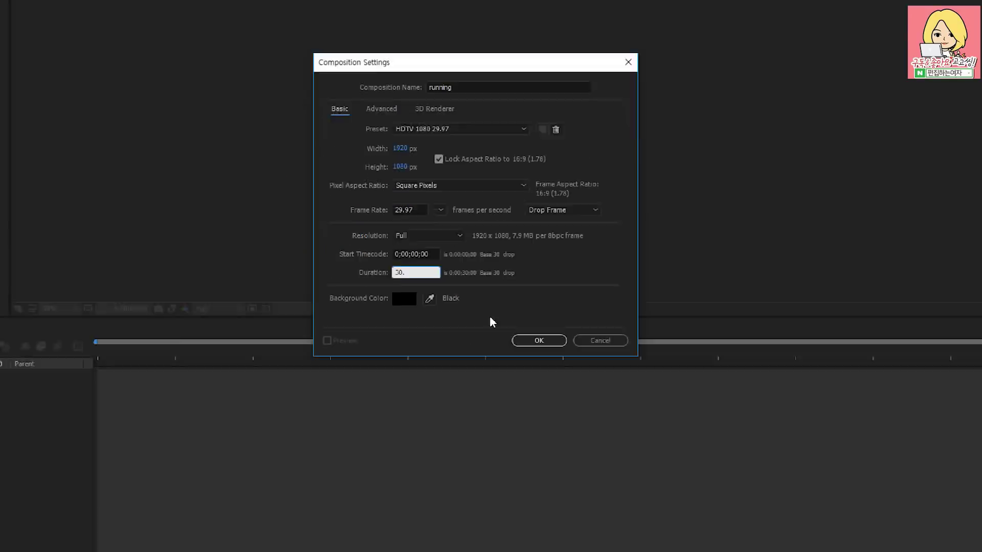
click(523, 468)
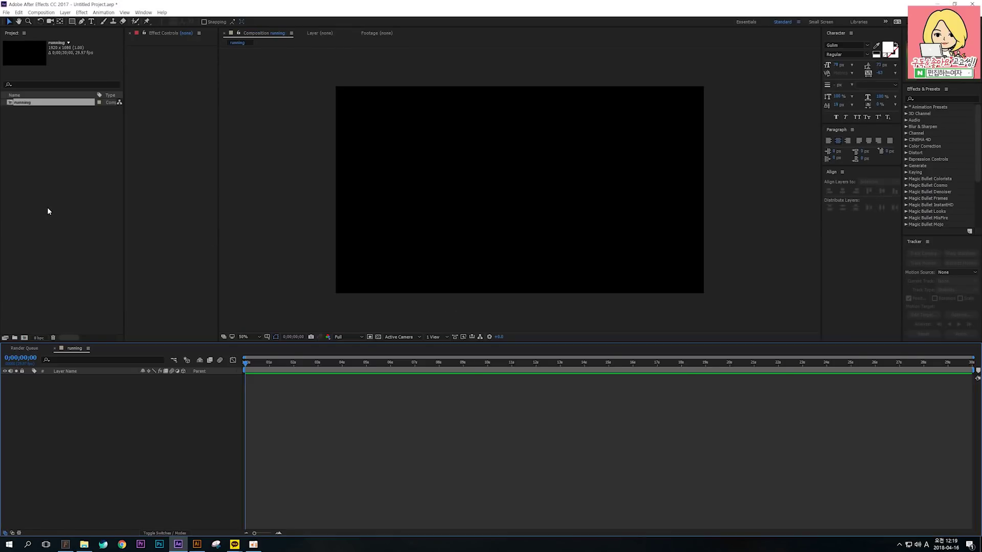
- Start a file import and choose the Illustrator file run character_dummy
click(48, 208)
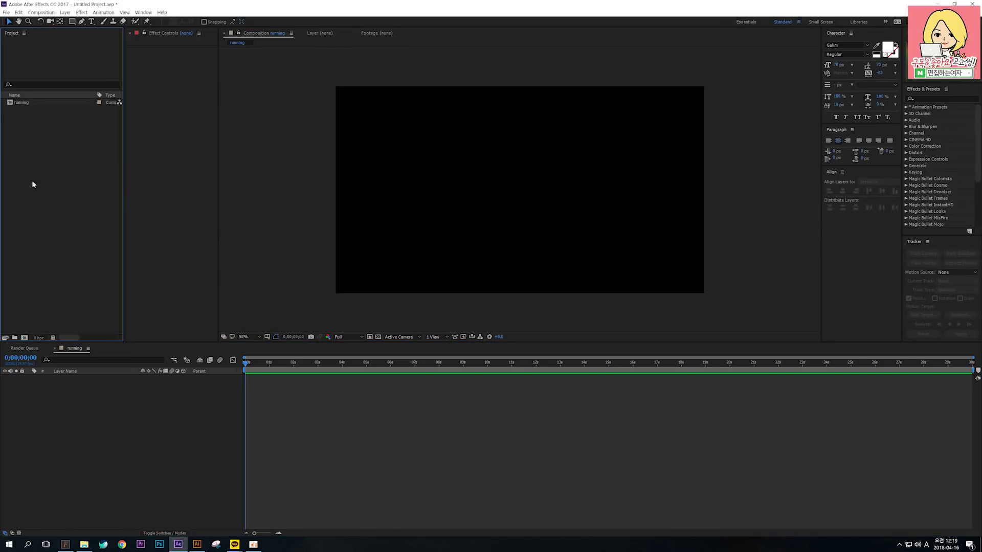
double_click(45, 173)
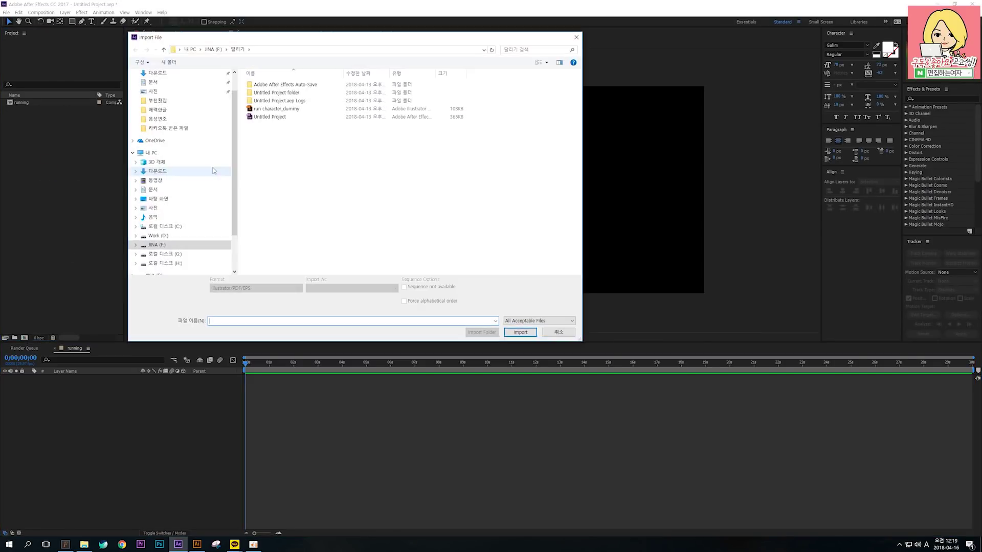
click(298, 109)
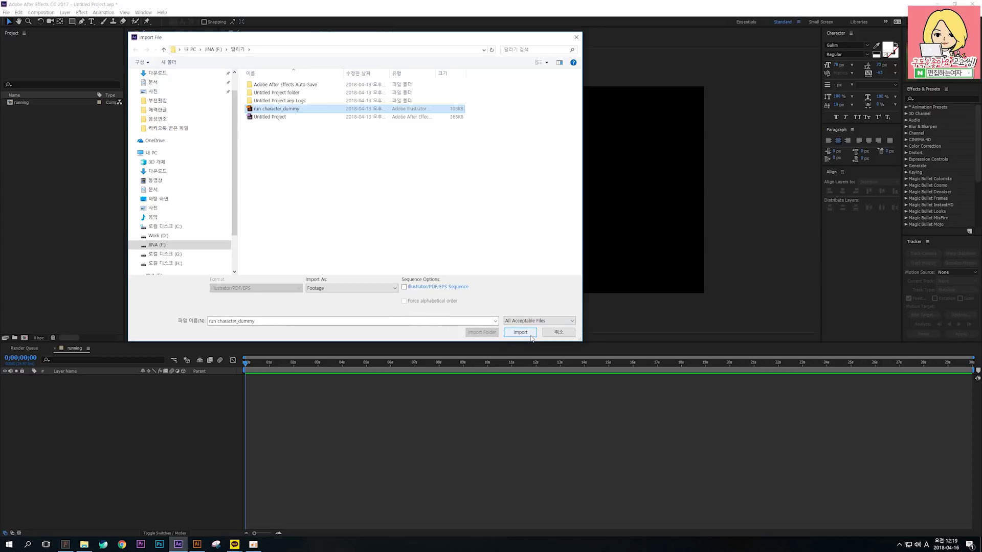
- Switch to Illustrator and try moving the character's left arm, head and front leg separately, undoing each move
click(197, 545)
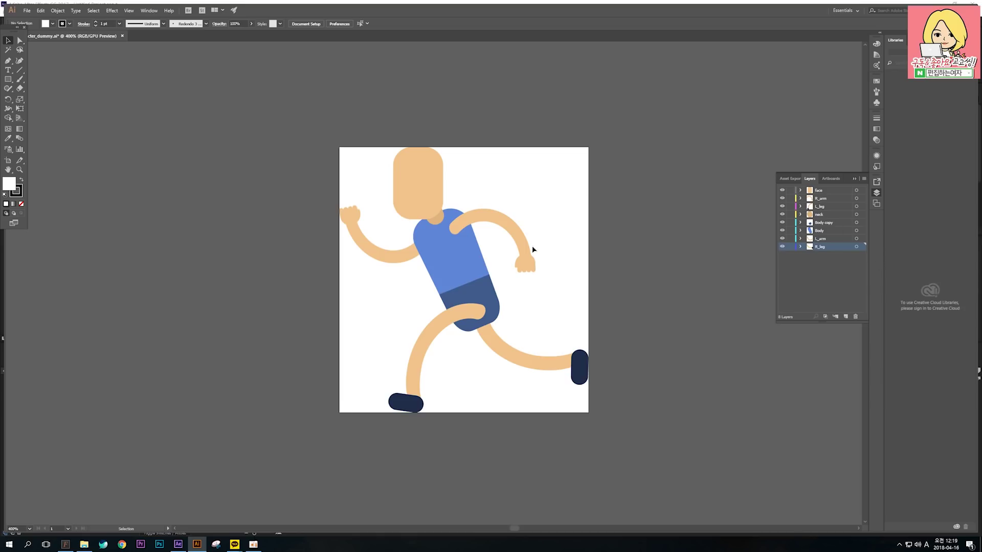
click(517, 230)
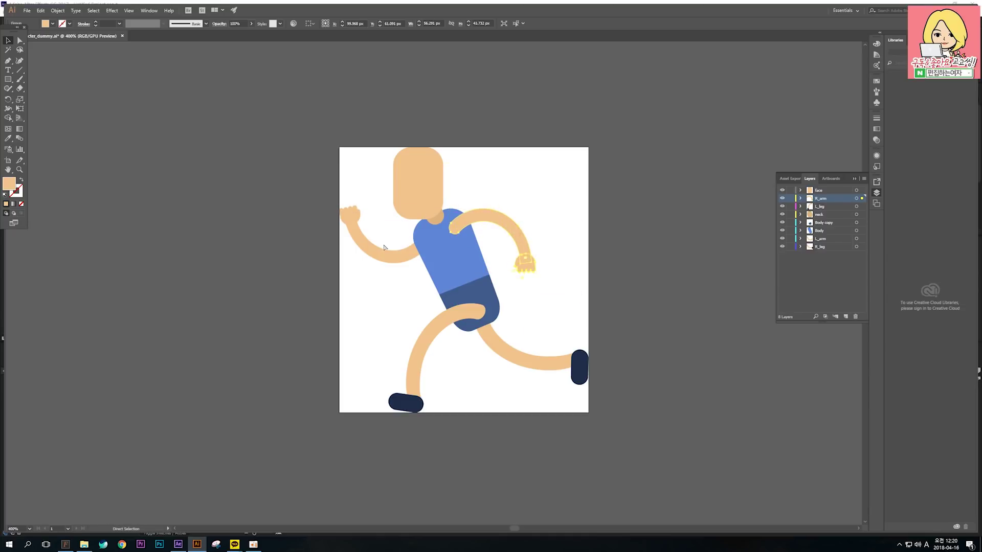
drag(385, 253, 370, 263)
key(ctrl+z)
drag(426, 189, 416, 177)
key(ctrl+z)
drag(430, 332, 424, 327)
key(ctrl+z)
click(616, 222)
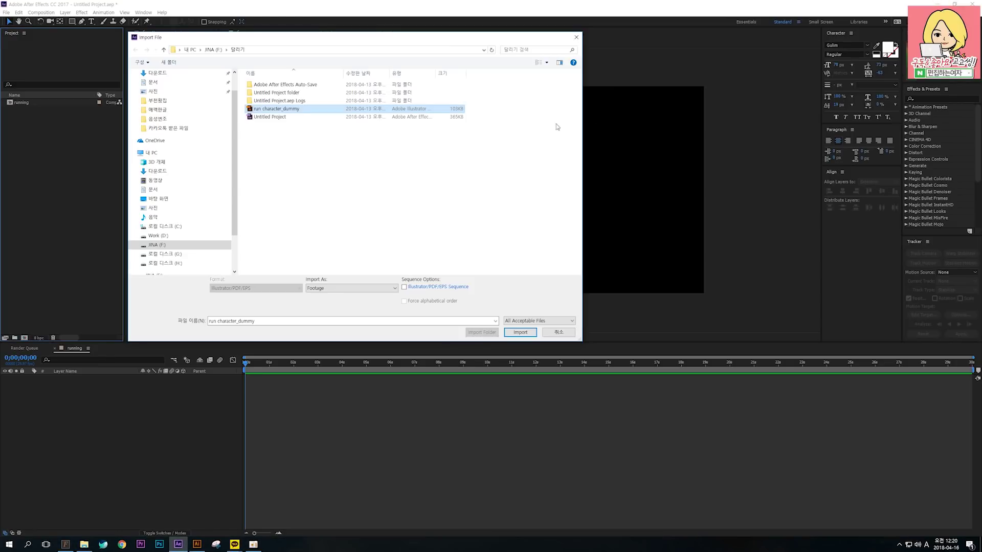
- Set the import of run character_dummy.ai to Import Kind Composition and Footage Dimensions Layer Size
click(520, 332)
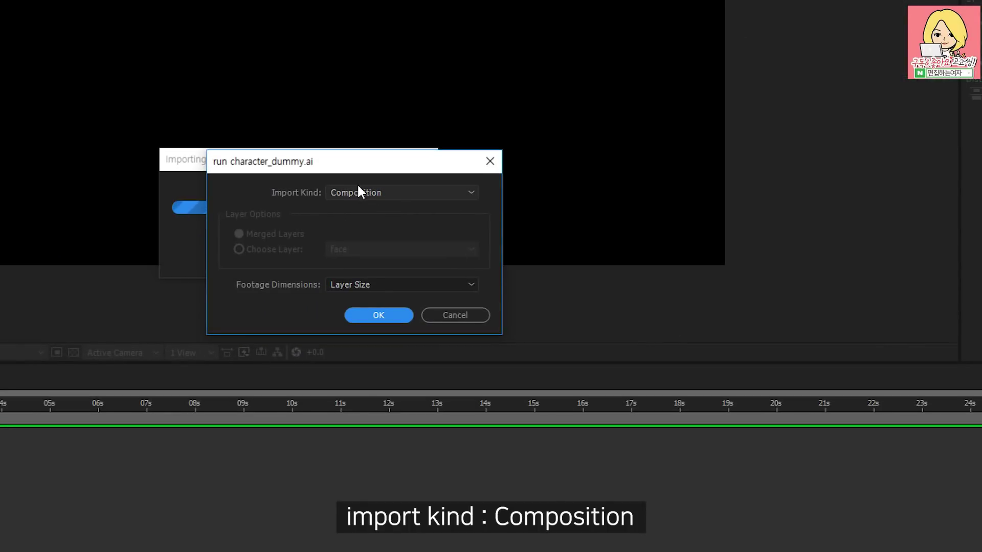
click(375, 195)
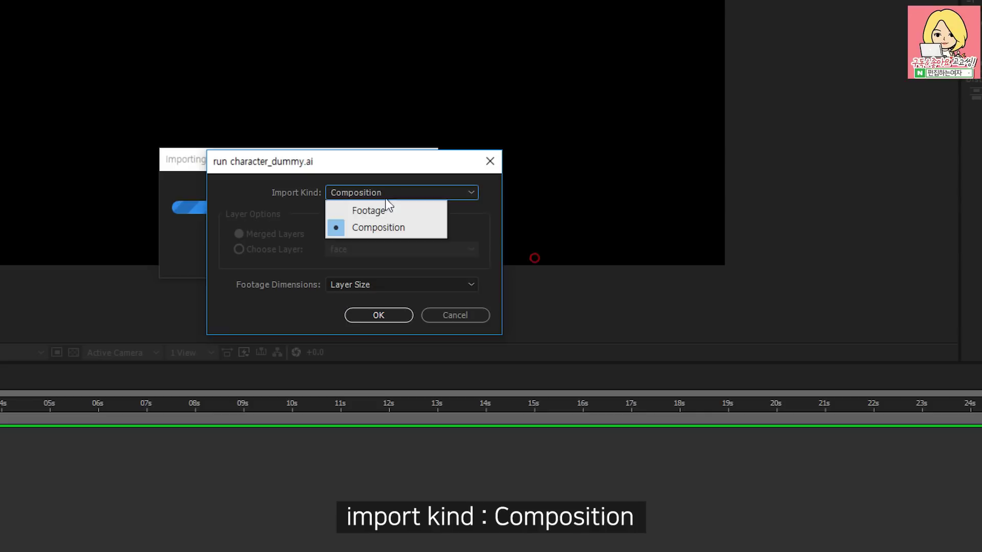
click(391, 229)
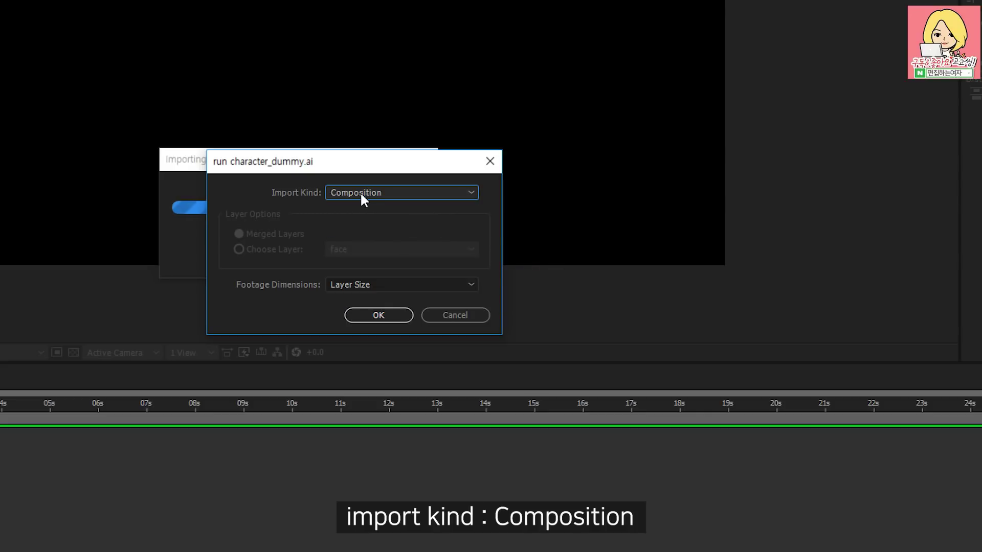
click(353, 284)
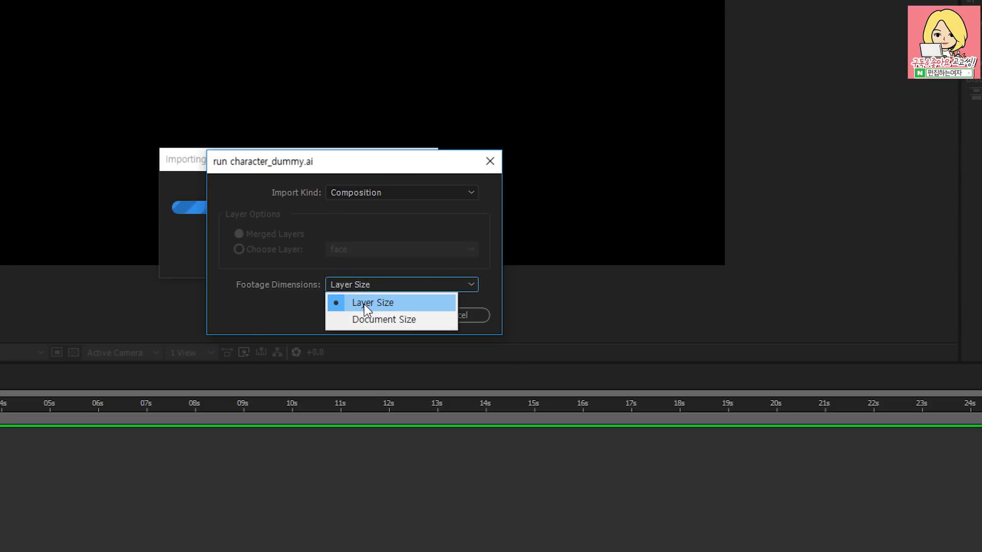
click(364, 304)
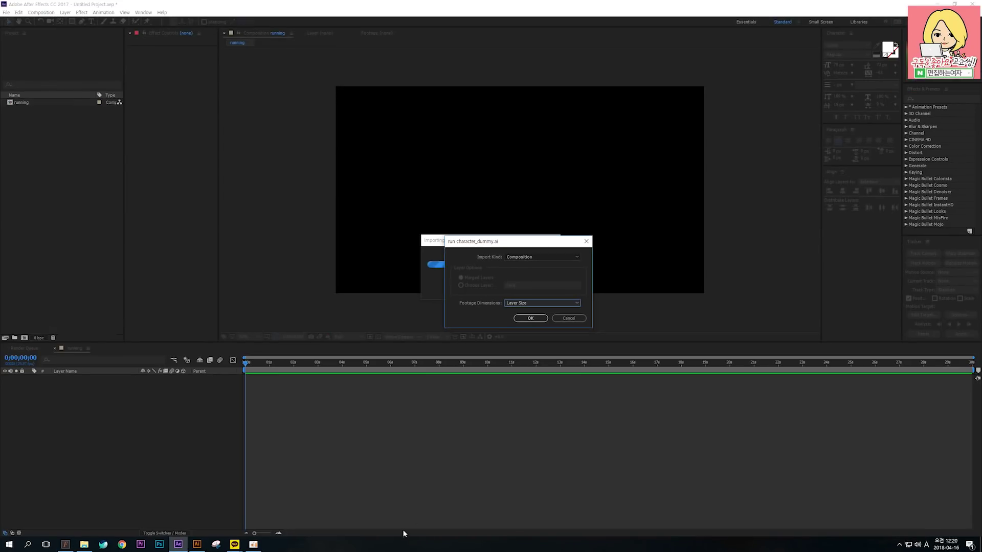
- Switch to Illustrator to examine the area occupied by the character's front leg
click(198, 545)
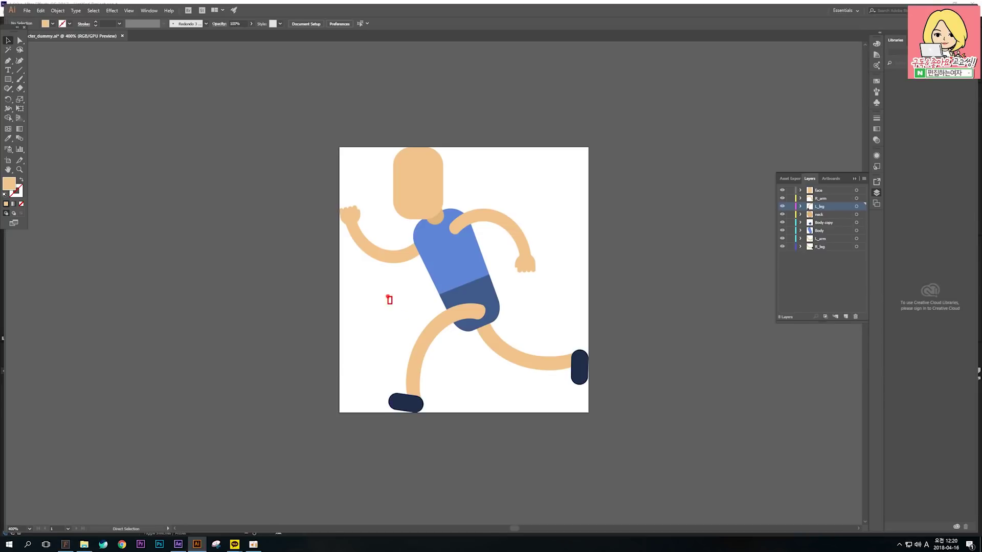
drag(388, 297, 487, 411)
key(Escape)
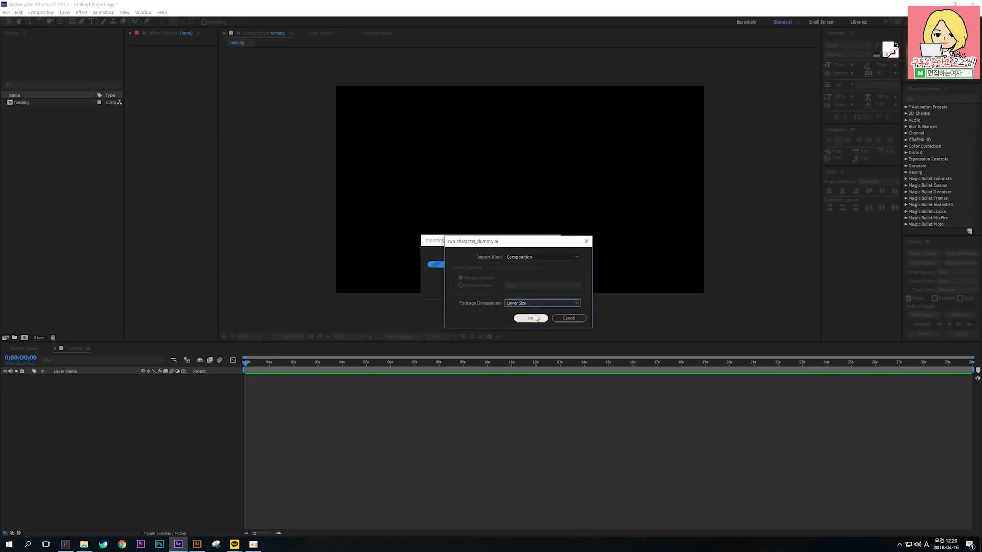
- Complete the import with the chosen settings, check the imported layers folder and open the run character_dummy composition
click(531, 319)
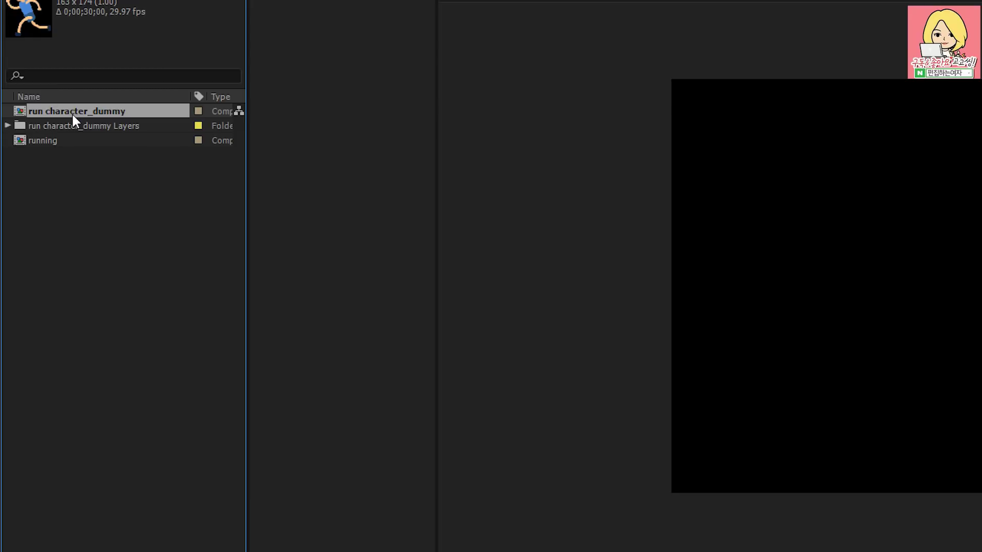
click(7, 126)
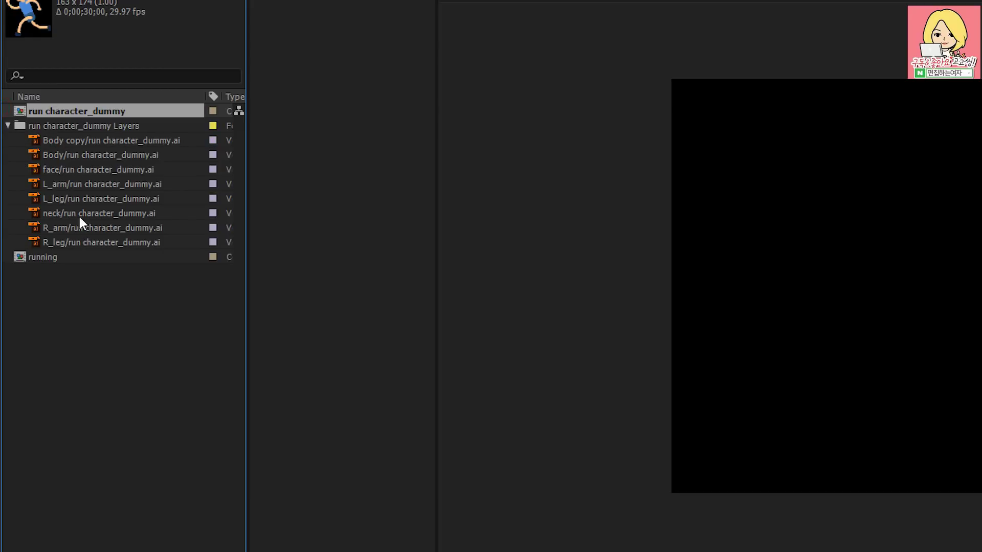
click(7, 125)
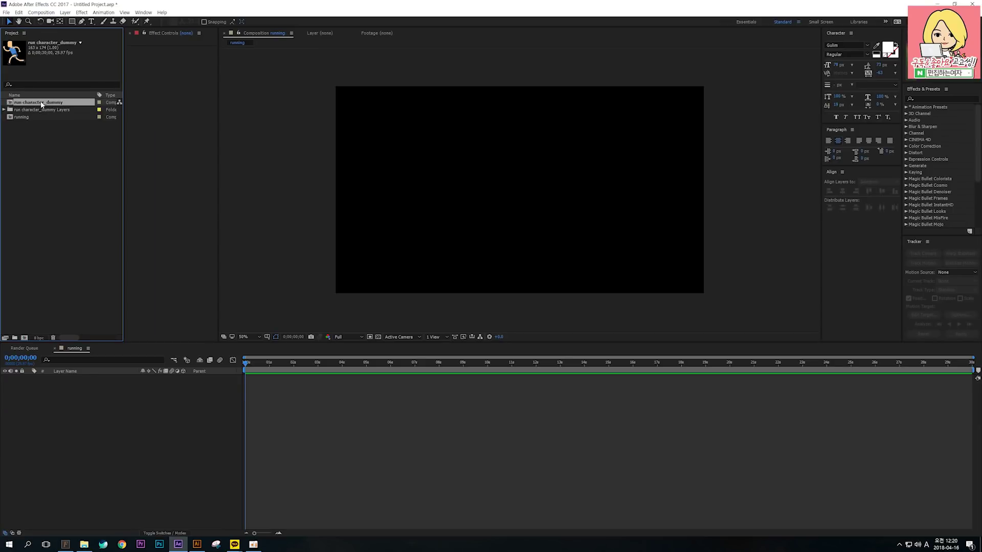
double_click(41, 103)
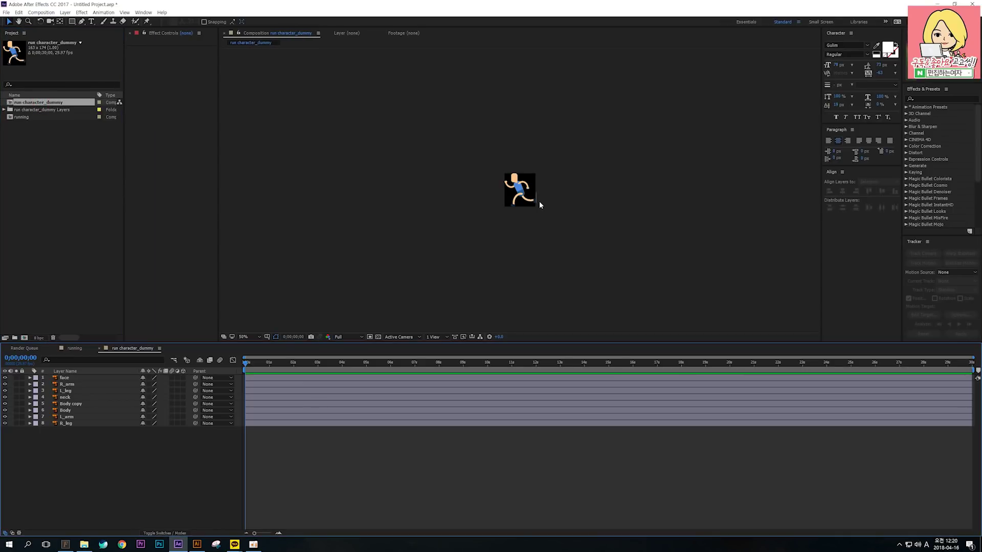
scroll(540, 205, up, 4)
- Switch to Illustrator and review the face, R_arm, neck, L_arm and R_leg layers of the character artwork
click(197, 544)
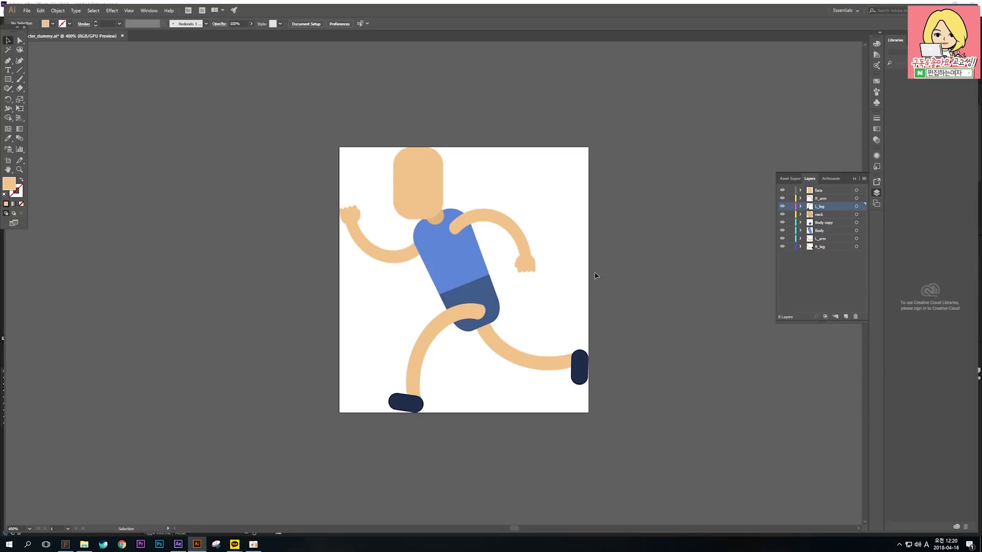
click(829, 191)
click(829, 199)
click(828, 215)
click(825, 239)
click(826, 247)
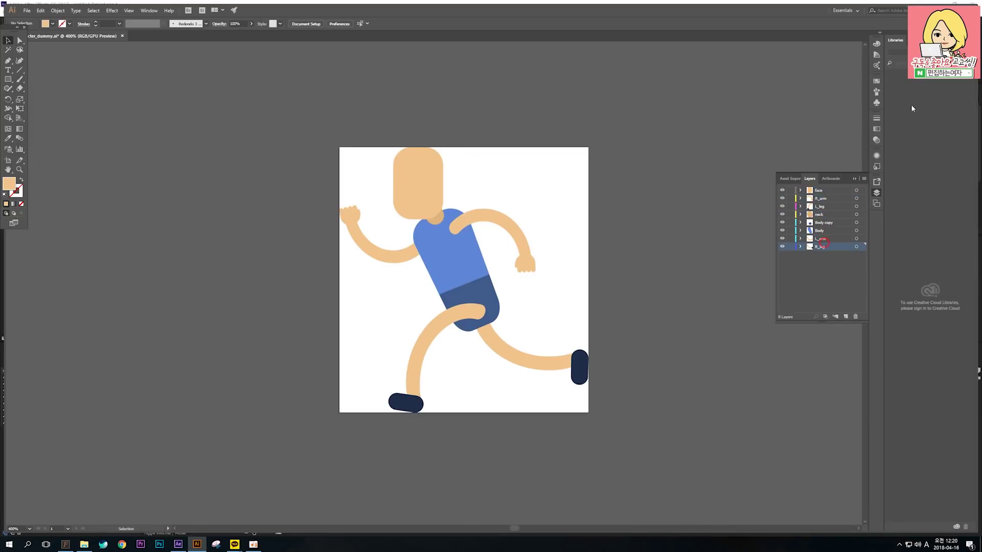
click(944, 4)
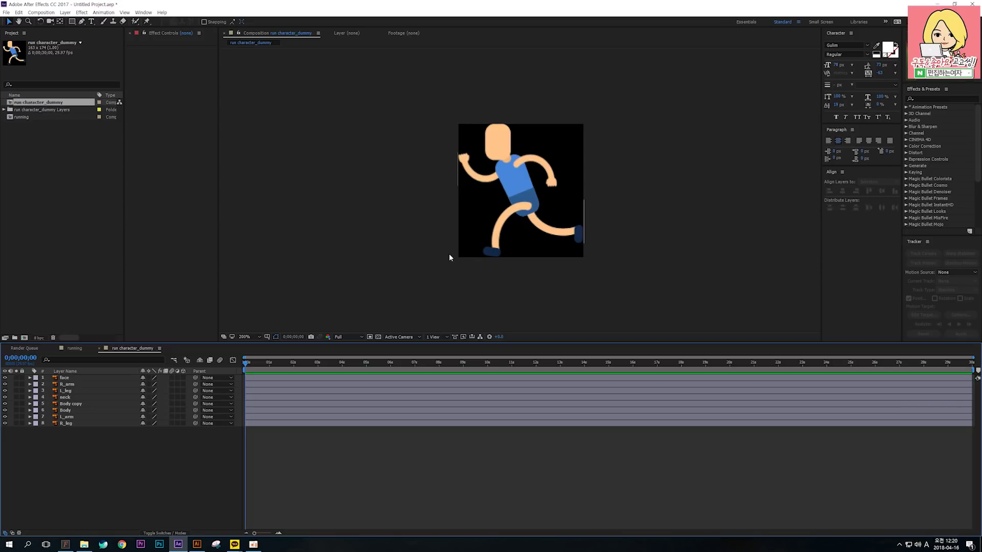
- View the running composition, return to run character_dummy, and briefly select all the character's parts in the preview
click(75, 348)
click(124, 350)
drag(628, 282, 444, 88)
click(688, 198)
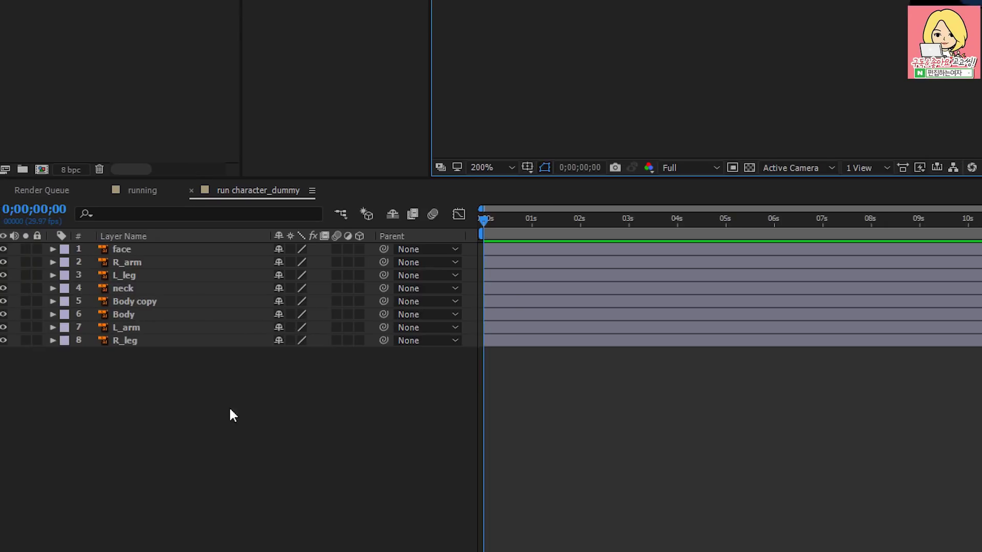
- Add a null object layer to the run character_dummy composition
right_click(242, 374)
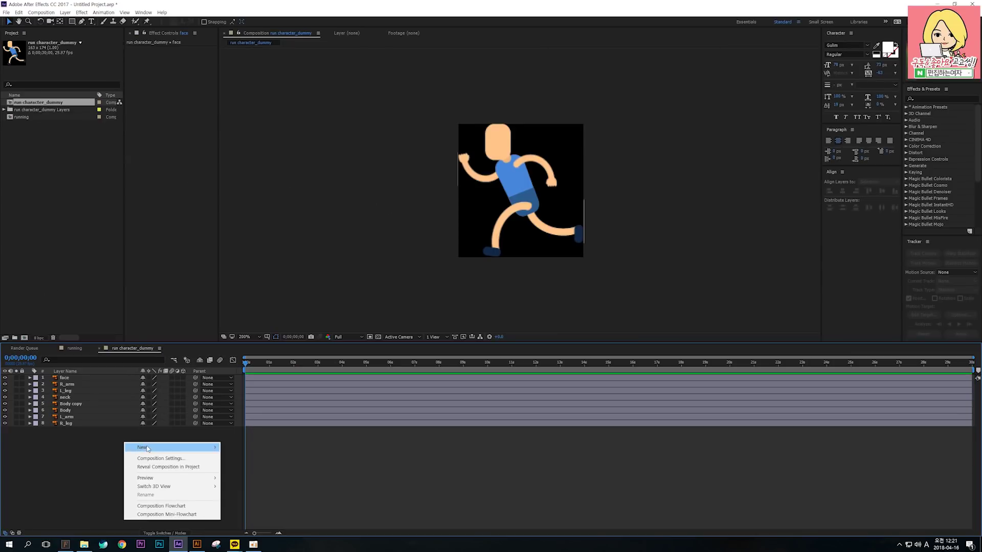
mouse_move(300, 383)
click(245, 492)
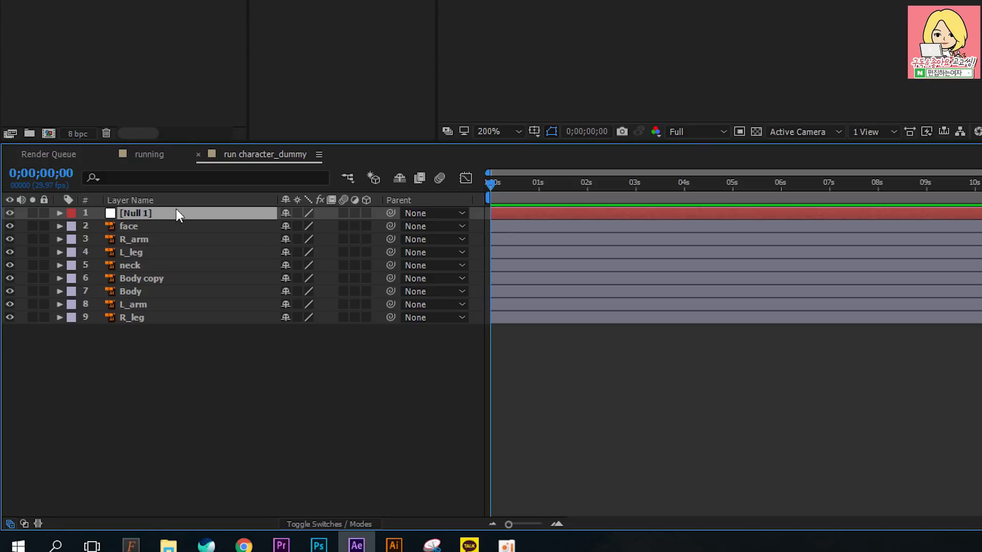
- Check that the Parent column is displayed, and parent the eight character layers from face to R_leg to Null 1
right_click(156, 201)
mouse_move(228, 250)
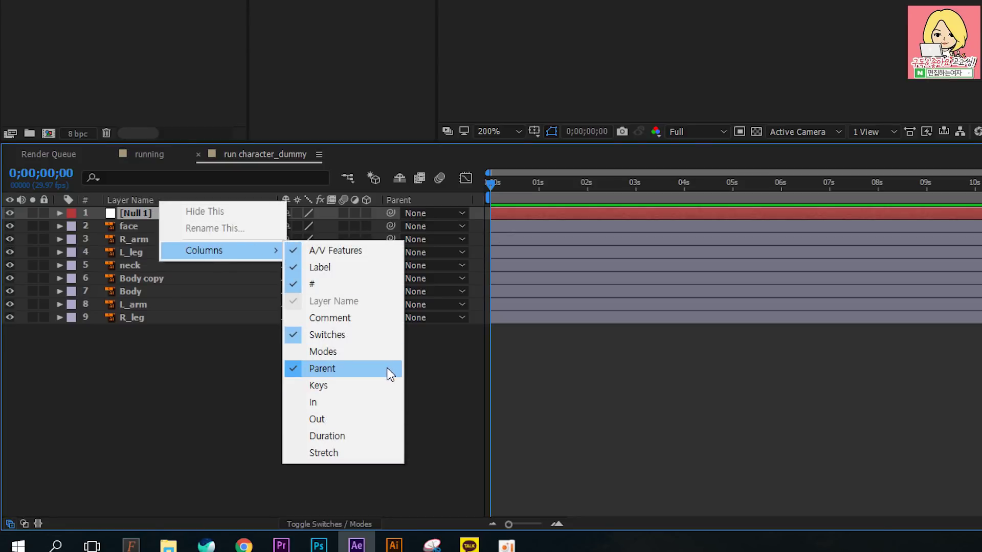
click(156, 366)
drag(190, 329, 125, 226)
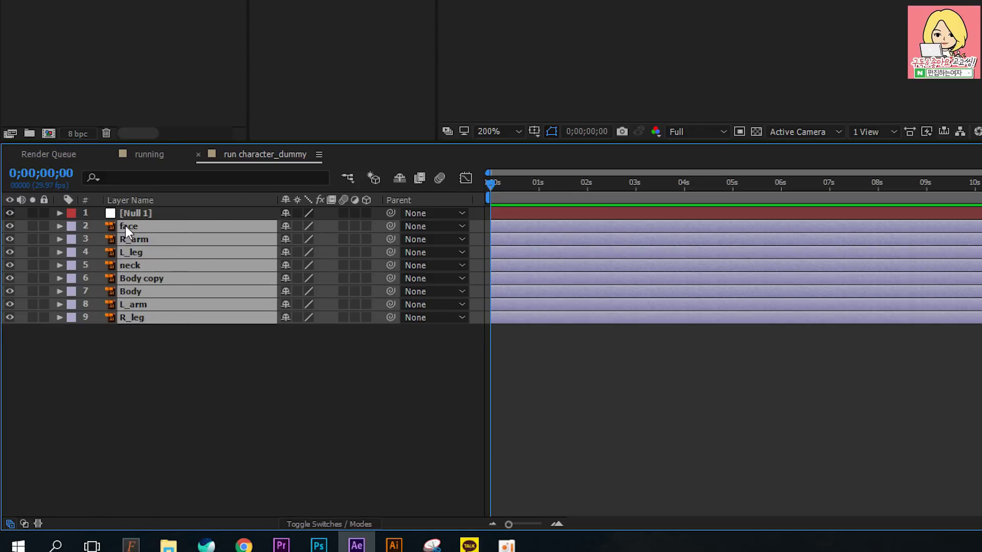
drag(392, 226, 185, 220)
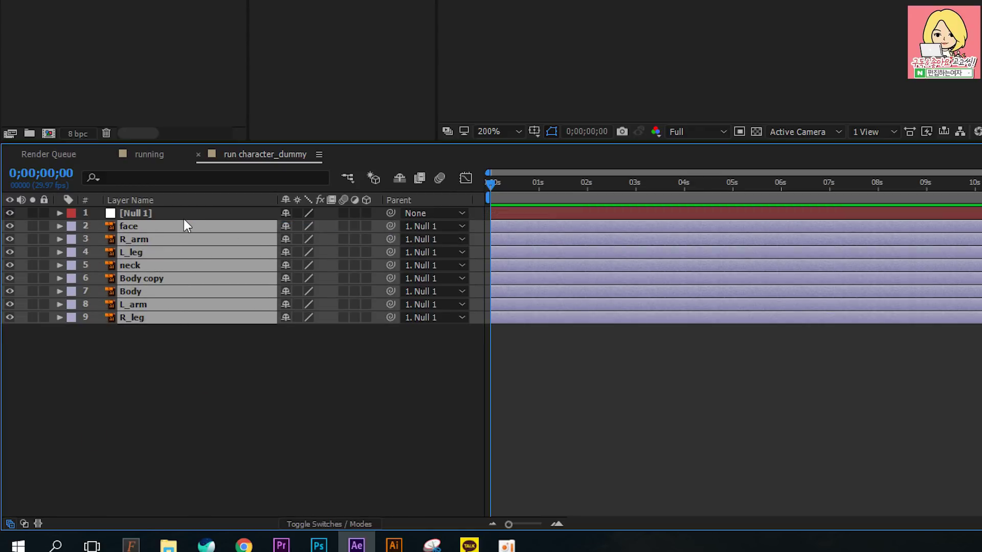
drag(390, 226, 199, 212)
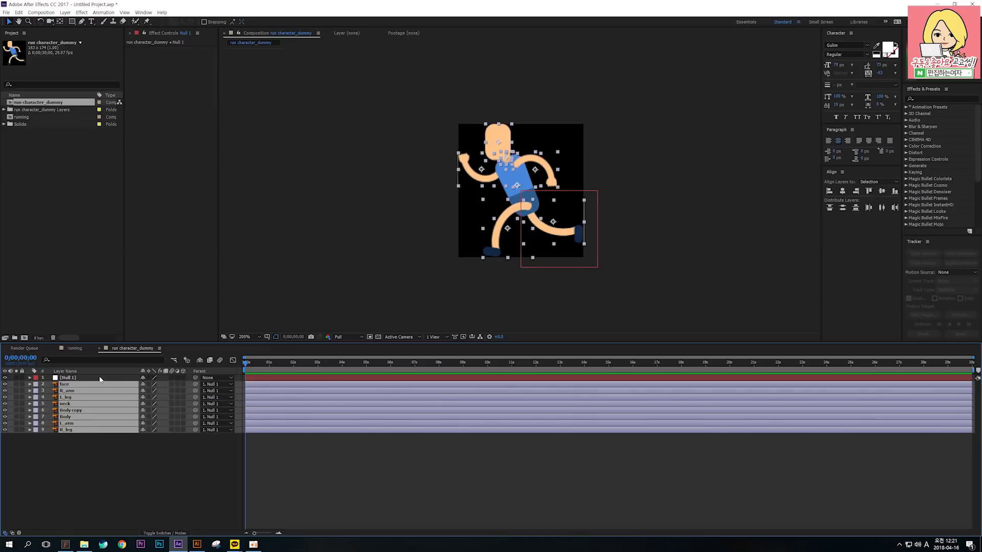
- Test the parenting by moving Null 1 in the preview, and undo the move
click(100, 379)
drag(570, 252, 588, 244)
key(ctrl+z)
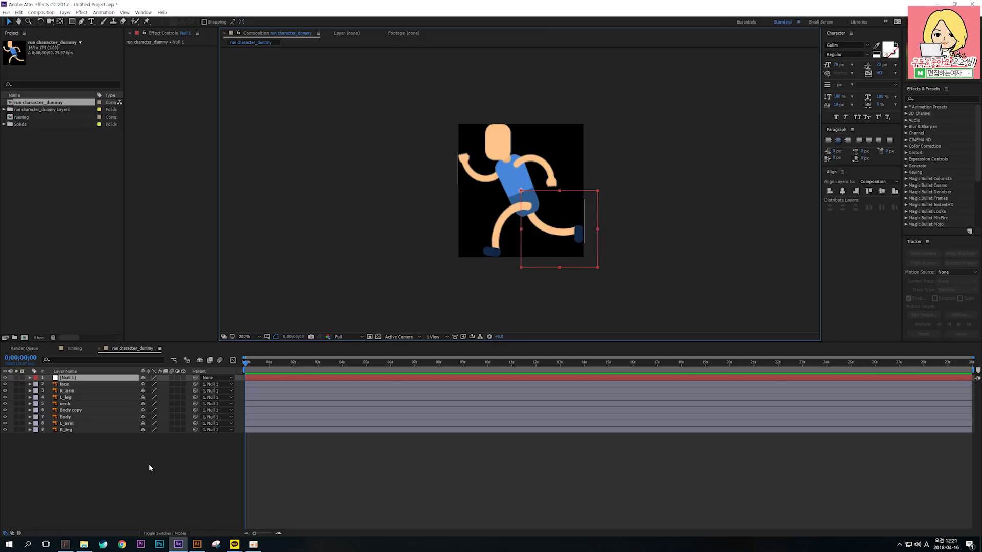
- Copy the null and all character layers from run character_dummy into the running composition
drag(160, 474, 71, 378)
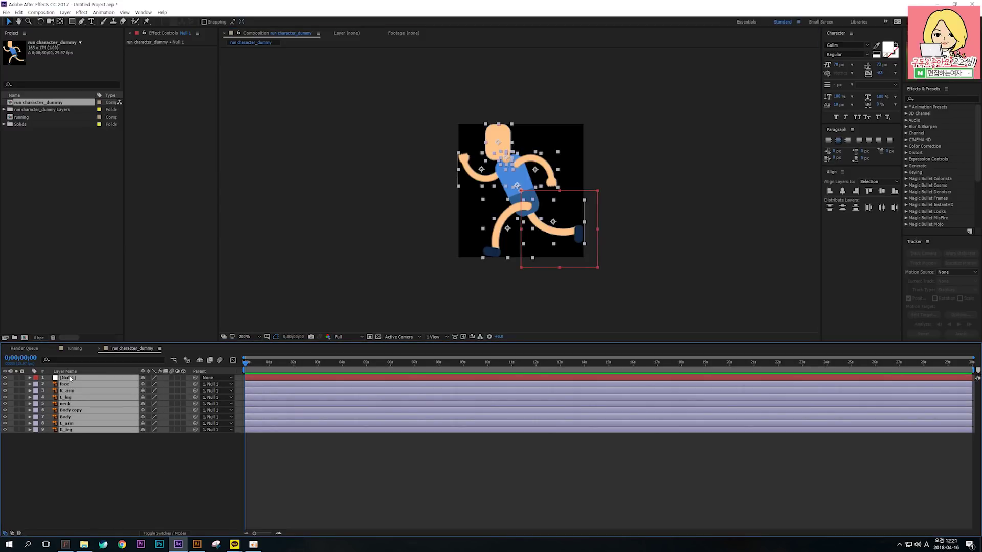
click(75, 348)
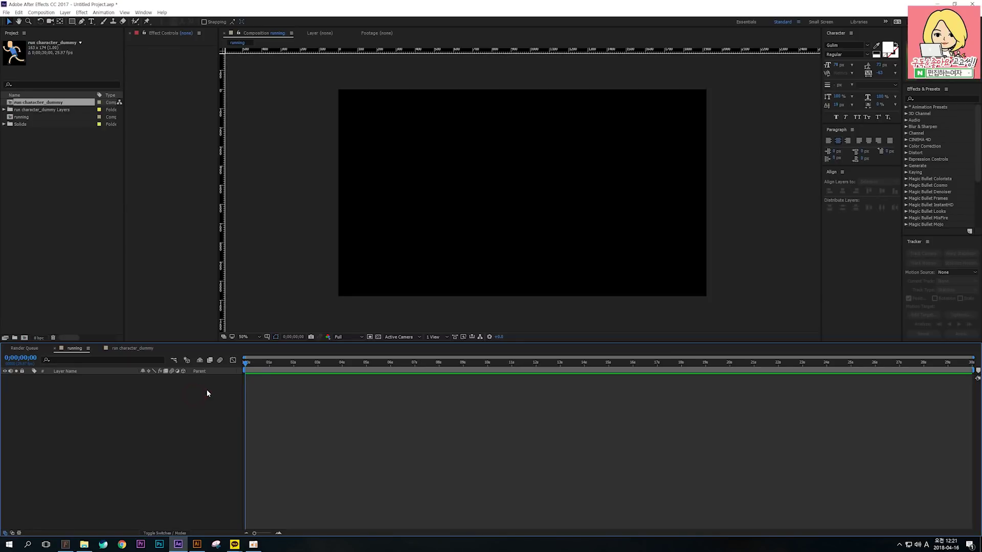
key(ctrl+v)
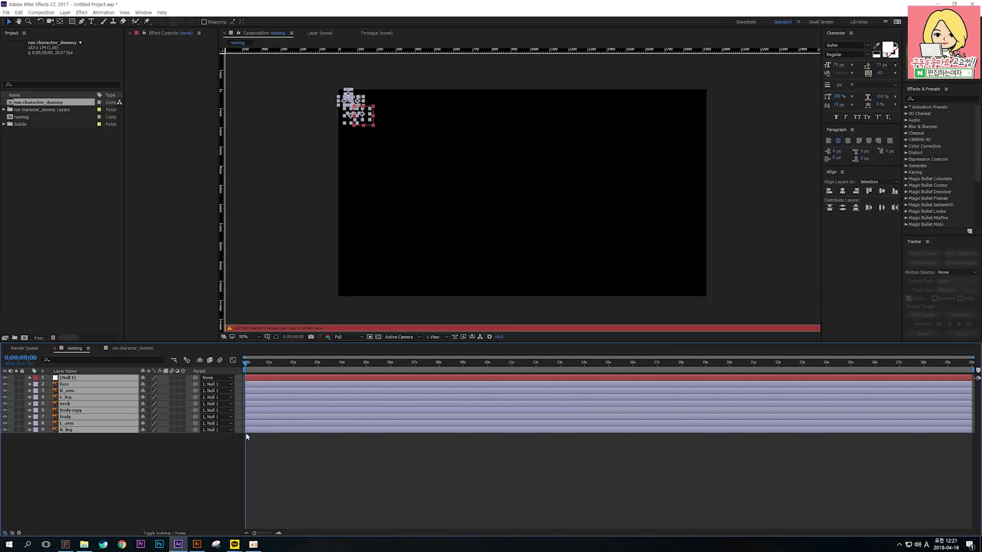
click(291, 462)
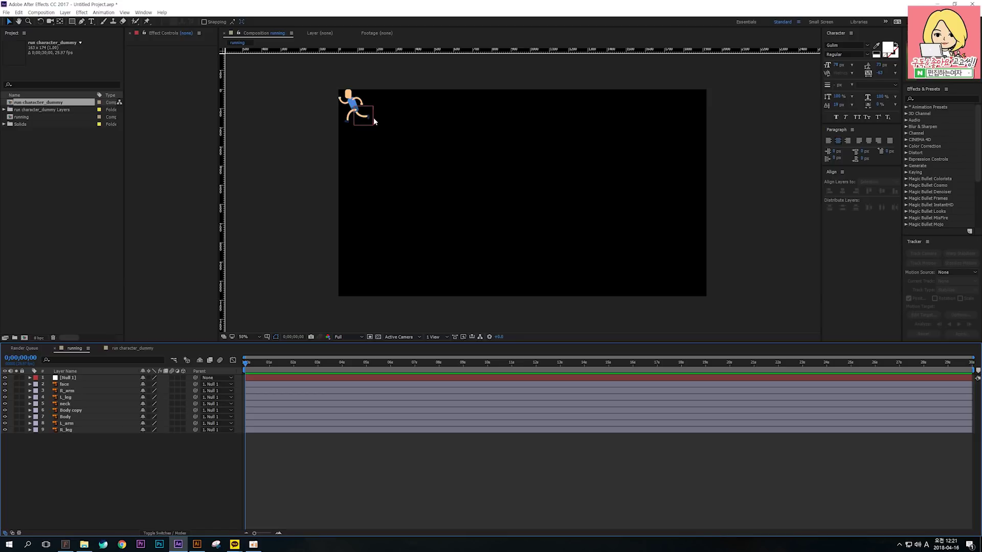
- Scale Null 1 to 462% and reposition it so the whole character fits near the middle of the running composition
drag(539, 218, 537, 219)
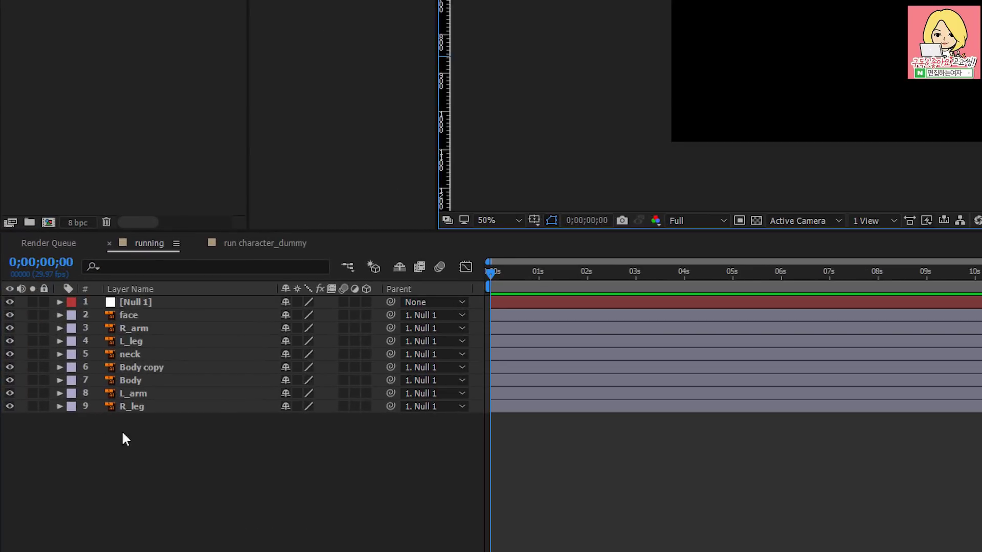
click(163, 302)
key(s)
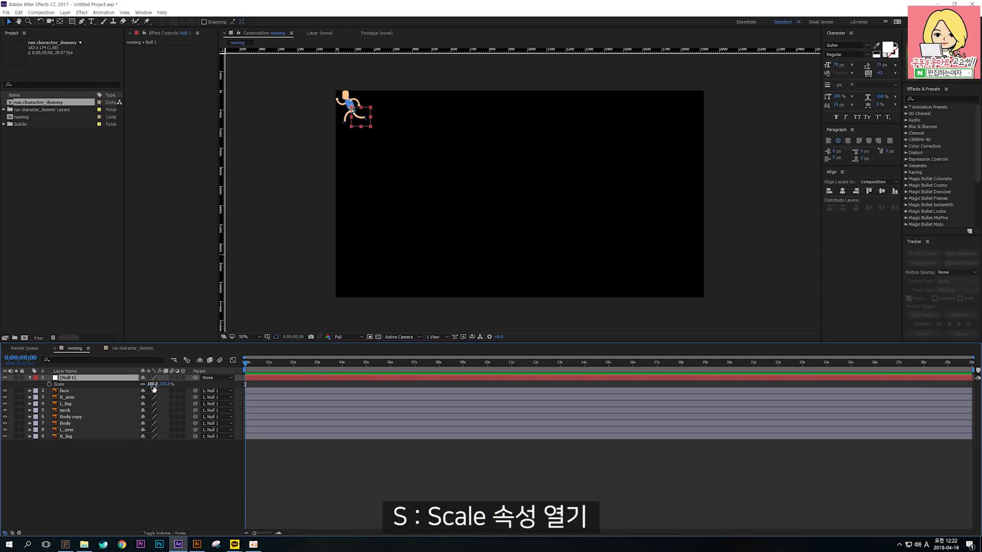
drag(306, 317, 390, 321)
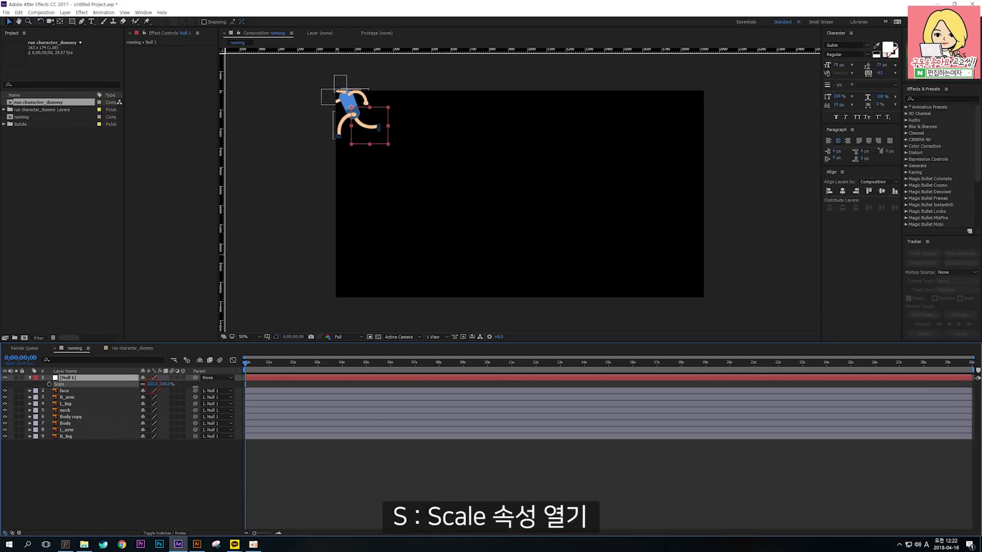
drag(153, 388, 200, 387)
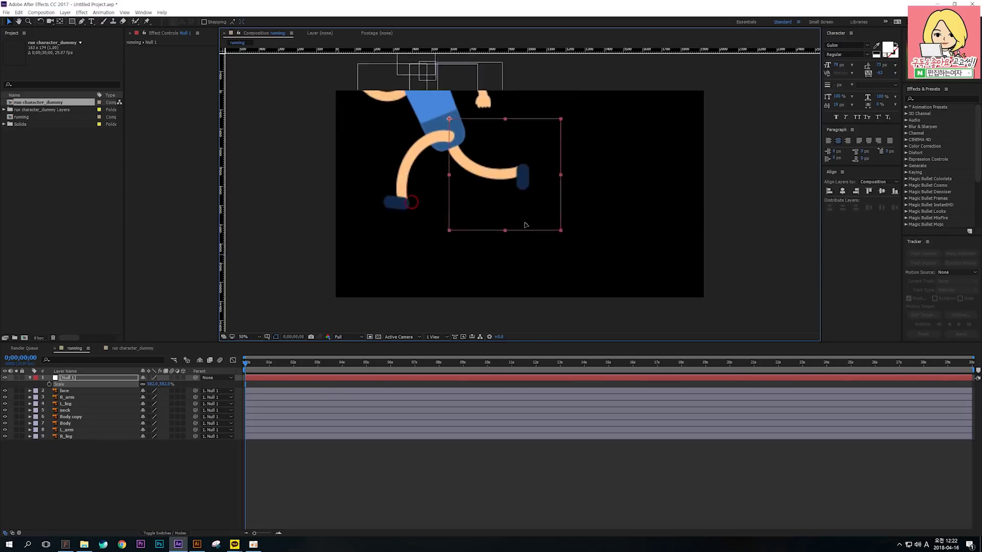
drag(525, 225, 582, 285)
drag(541, 277, 526, 273)
drag(154, 384, 110, 392)
drag(486, 233, 486, 238)
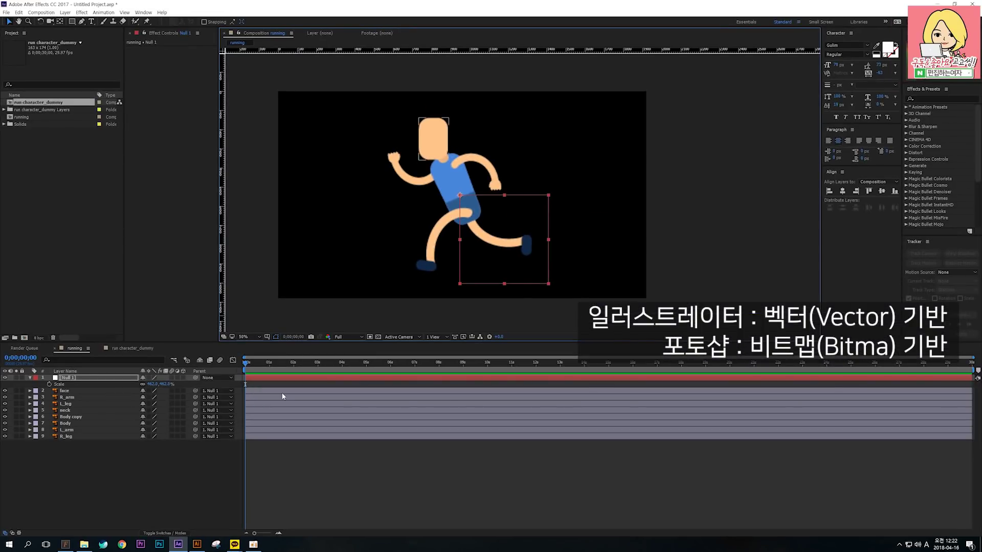
key(ctrl+y)
key(Return)
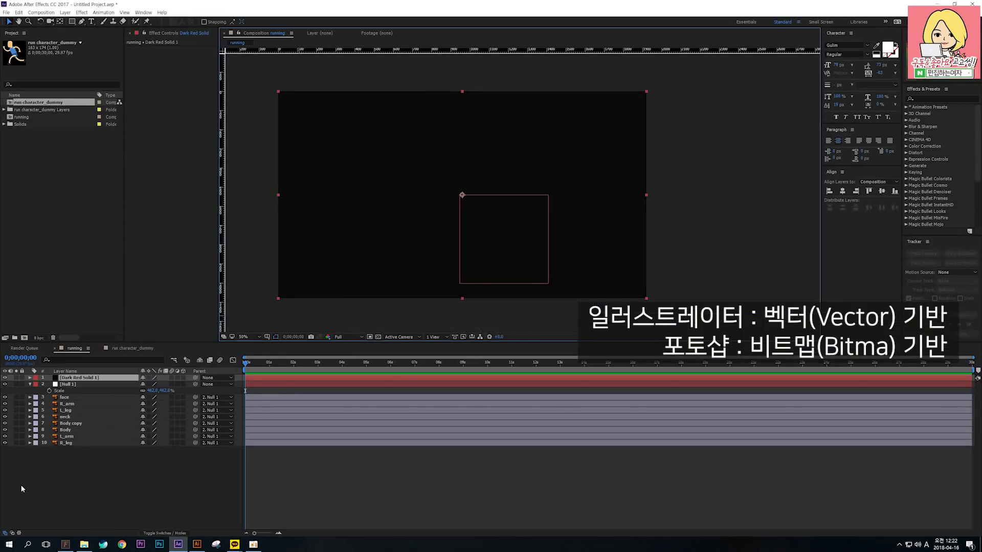
key(Delete)
- Import the bitmap image 대문.jpg, place it below the R_leg layer in the running composition, and delete that layer
double_click(56, 205)
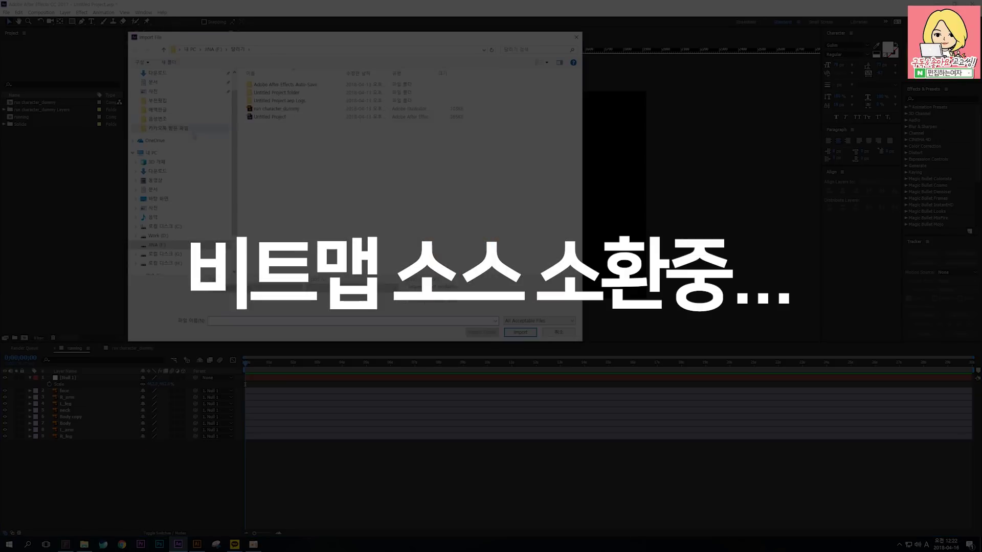
double_click(518, 99)
drag(54, 131, 147, 442)
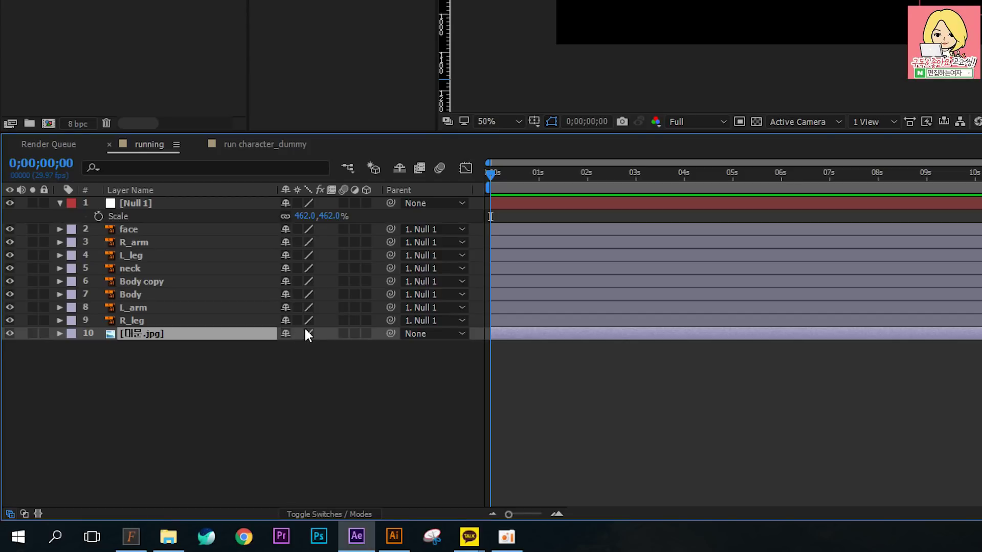
key(Delete)
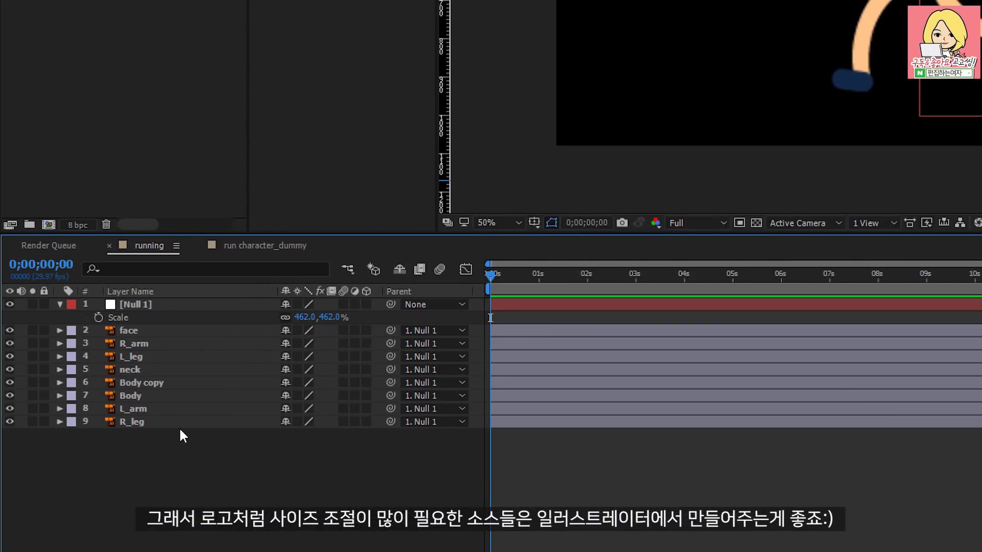
- Enable continuous rasterization on all eight character layers from face to R_leg, and inspect the sharpness of the artwork
drag(179, 427, 163, 333)
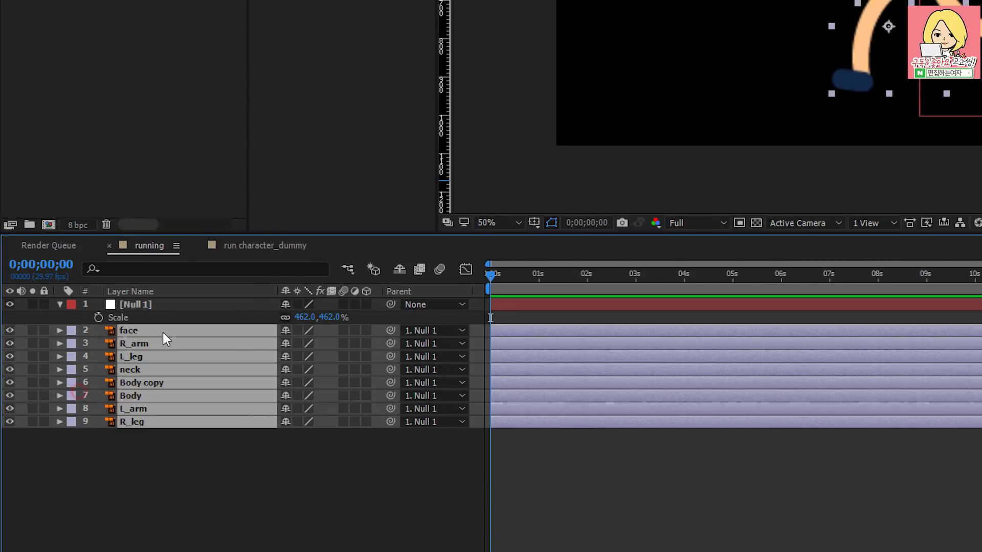
click(299, 329)
click(427, 485)
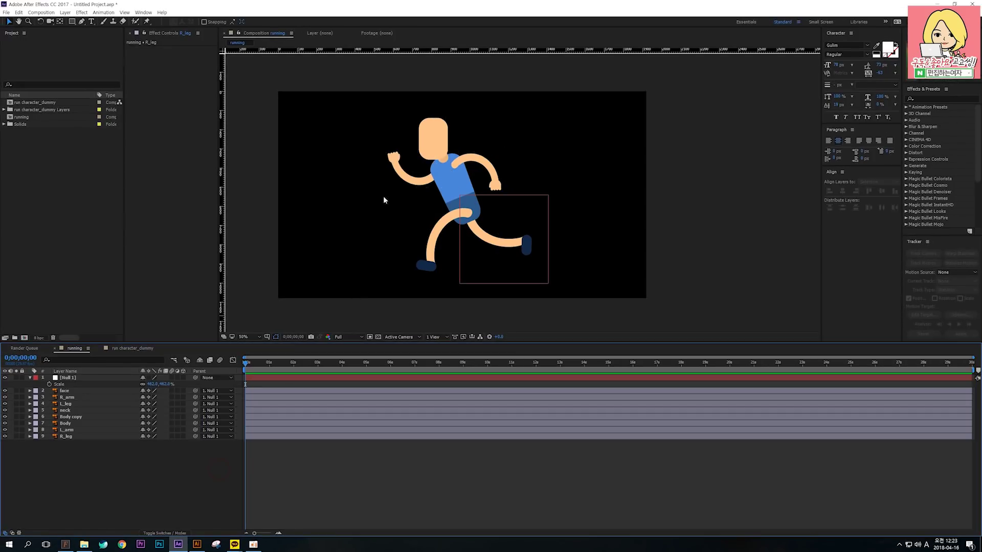
click(526, 245)
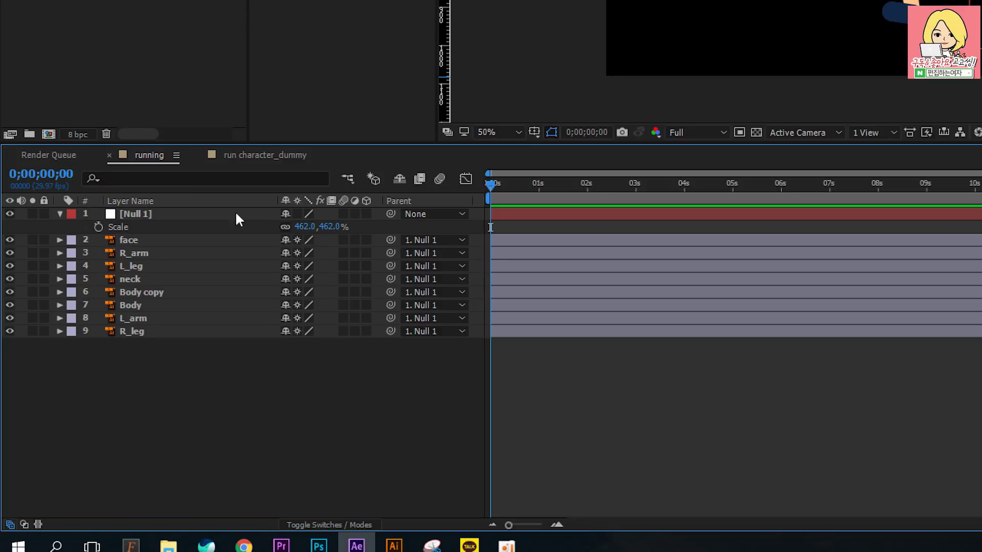
- Compare Source Name and Layer Name in the layer list, leave it on Layer Name, and narrow that column
click(167, 201)
click(167, 201)
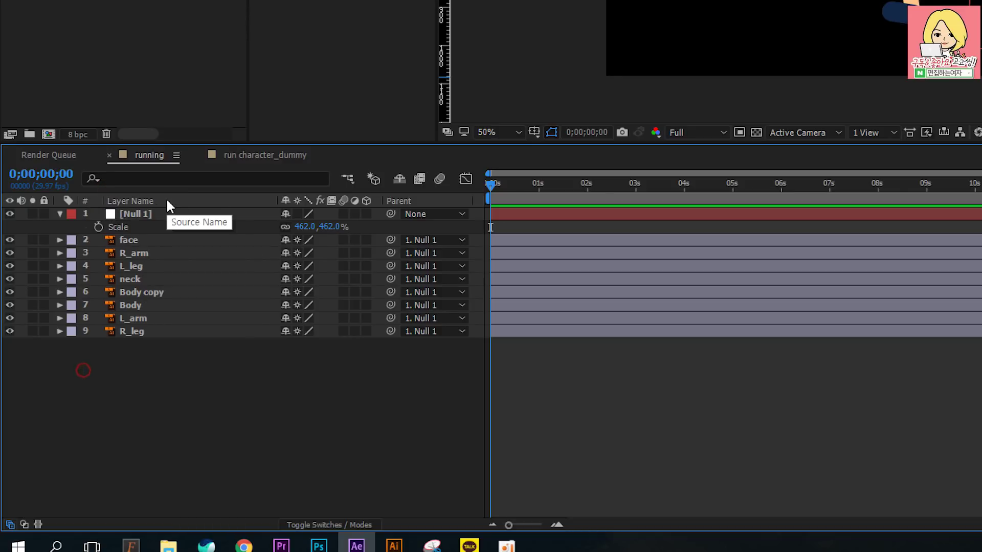
click(167, 201)
click(167, 201)
click(166, 201)
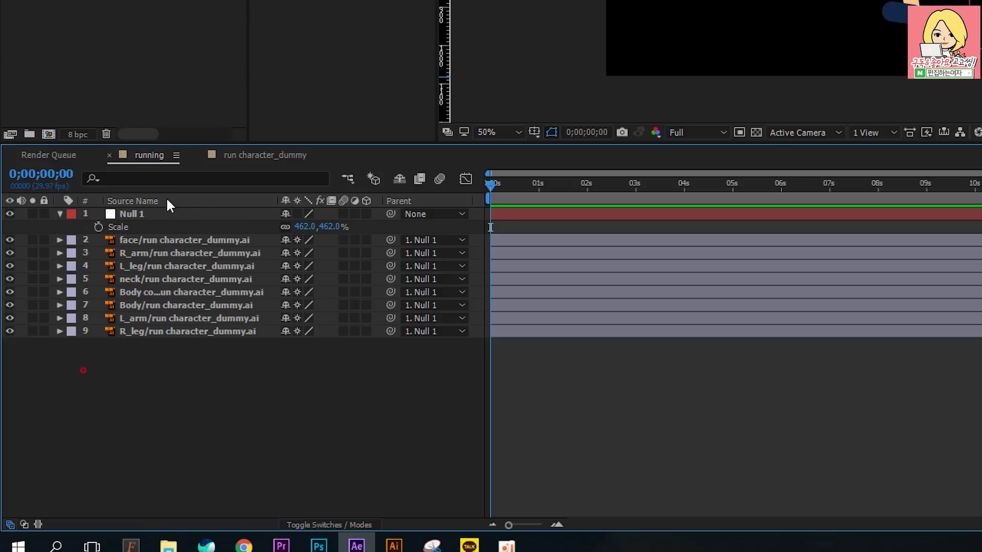
click(161, 201)
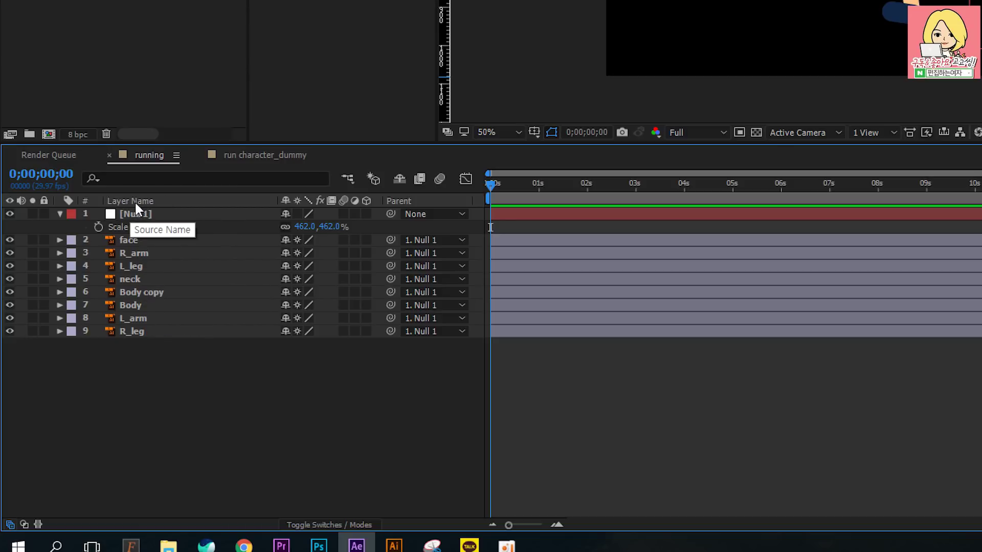
click(137, 200)
click(137, 200)
click(137, 201)
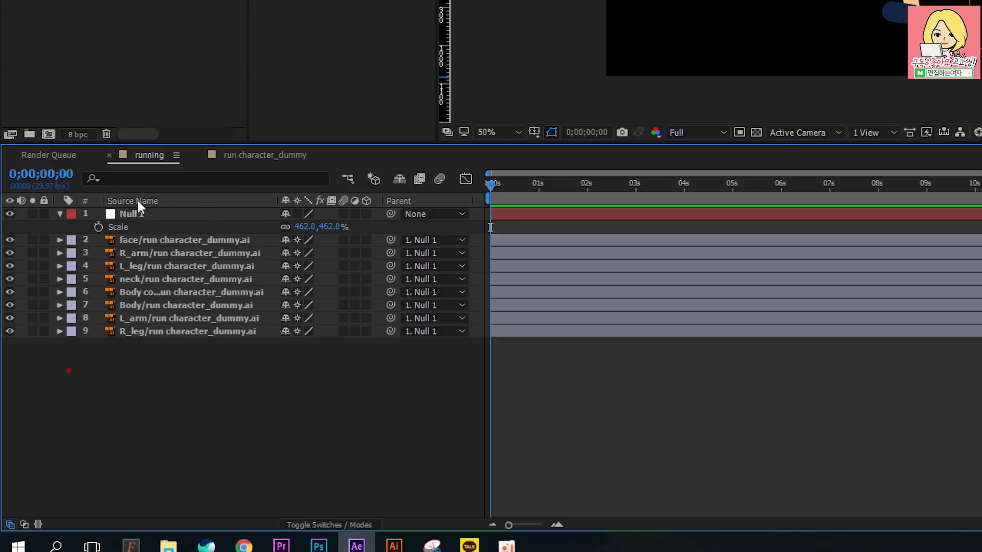
click(137, 201)
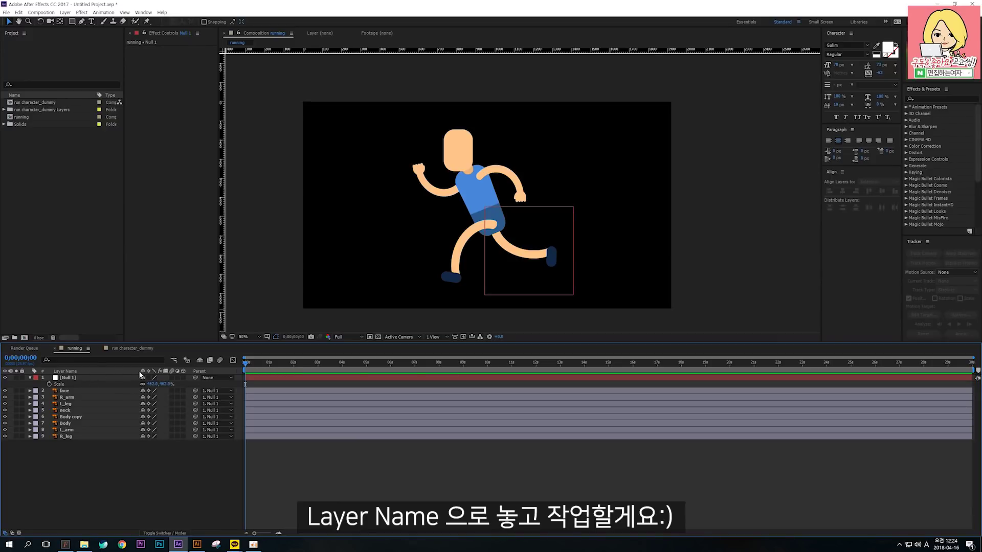
drag(139, 371, 120, 372)
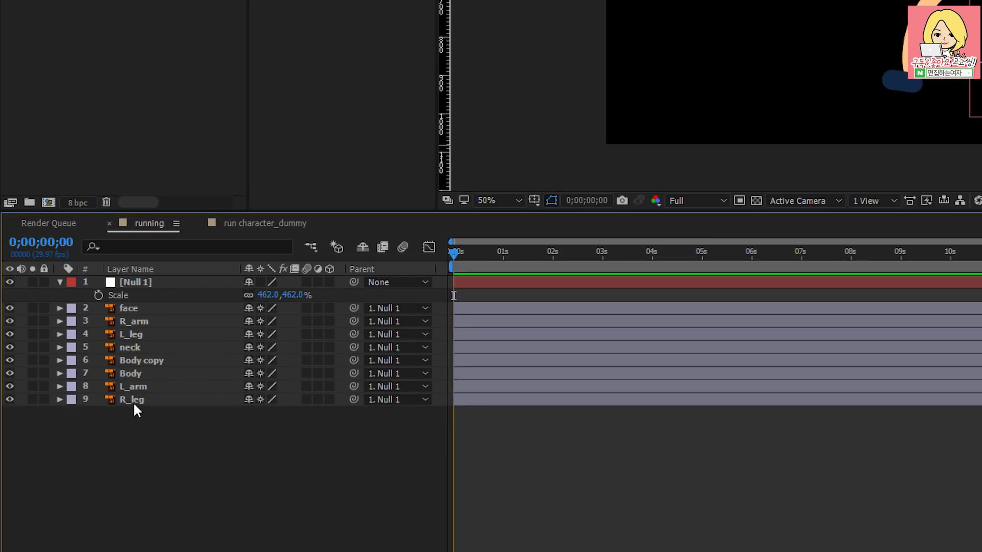
- Identify the R_leg, L_arm, Body and Body copy layers in the preview, undoing the test move of Body
click(134, 402)
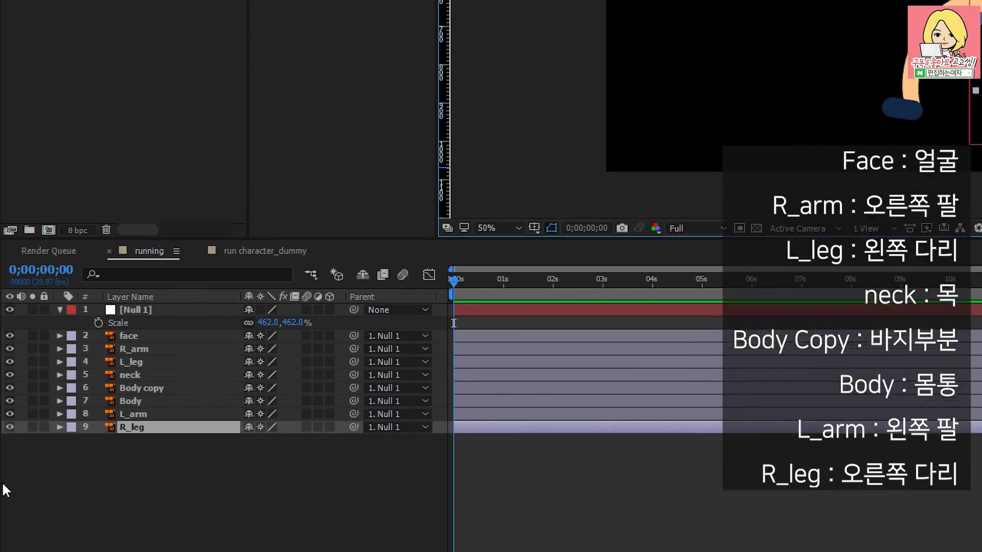
click(145, 408)
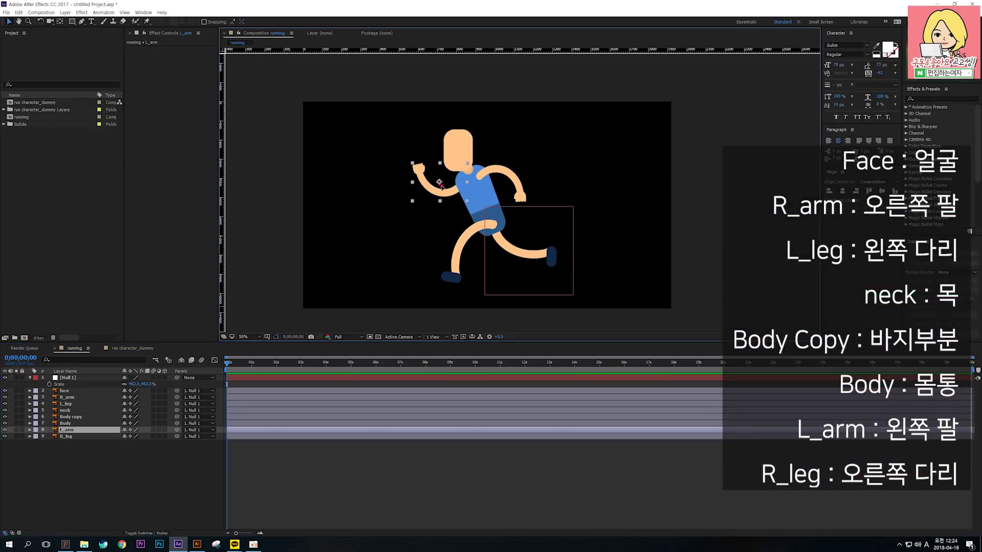
click(83, 424)
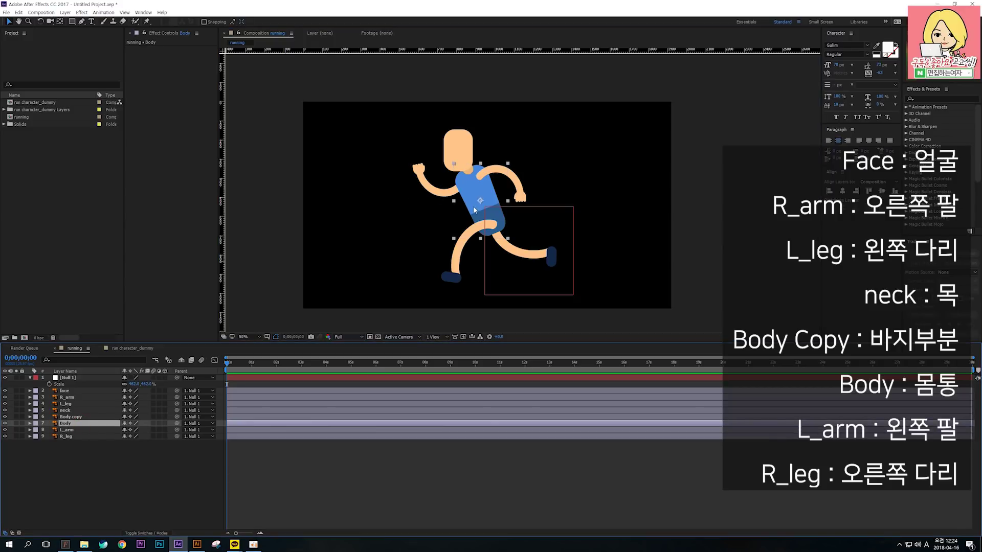
mouse_move(474, 208)
mouse_down()
mouse_move(465, 193)
mouse_move(465, 205)
mouse_up()
key(ctrl+z)
click(83, 417)
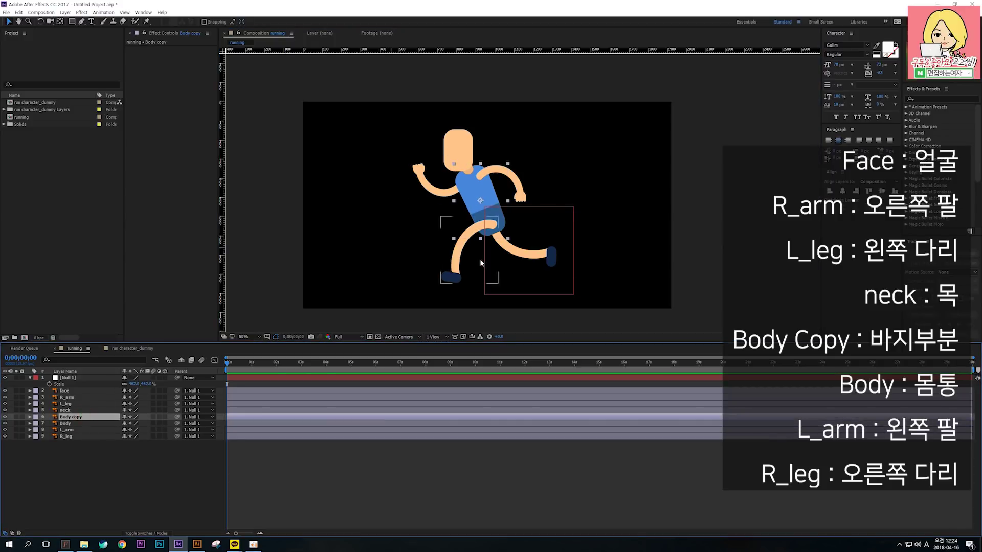
click(71, 418)
- Identify the neck, L_leg, R_arm and face layers in the preview, and return to the Body copy layer
click(69, 410)
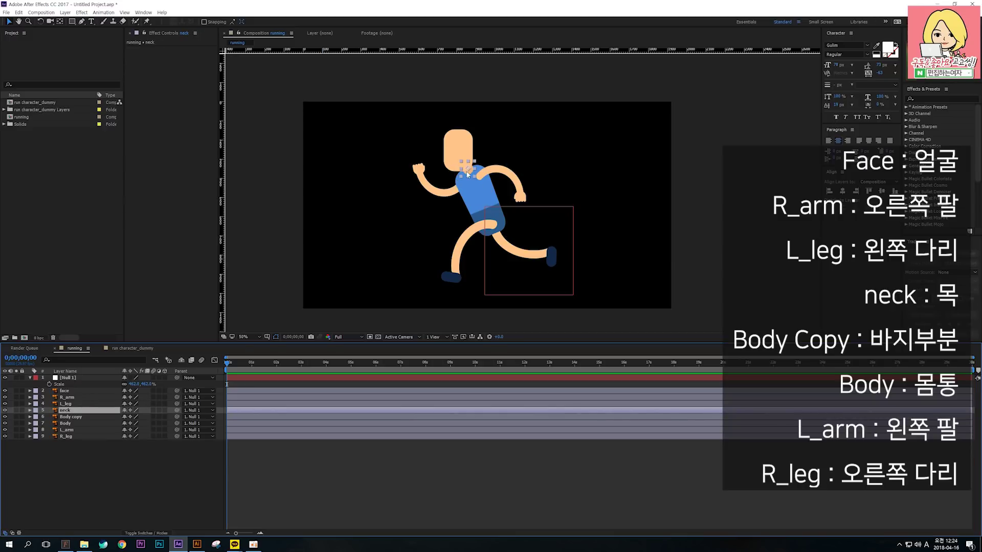
click(99, 404)
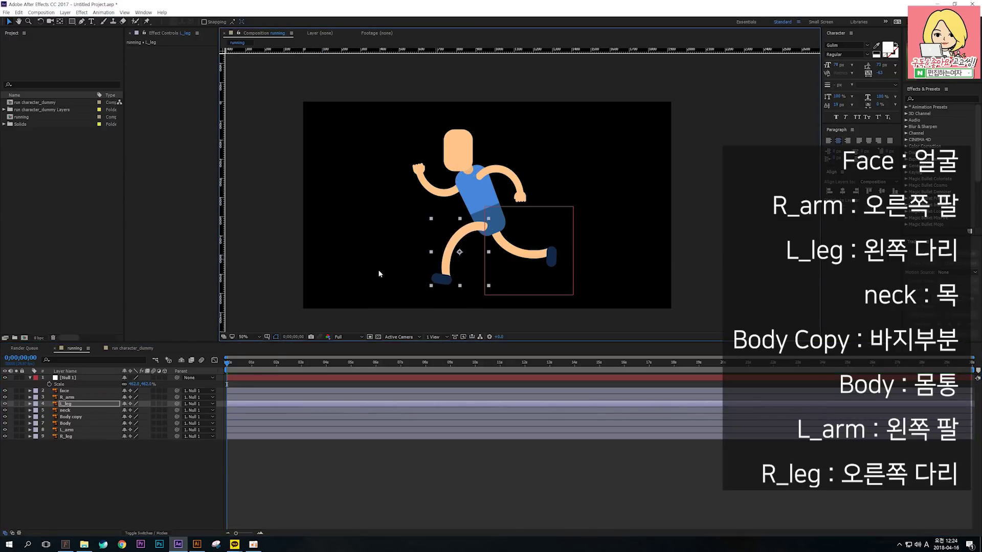
click(112, 397)
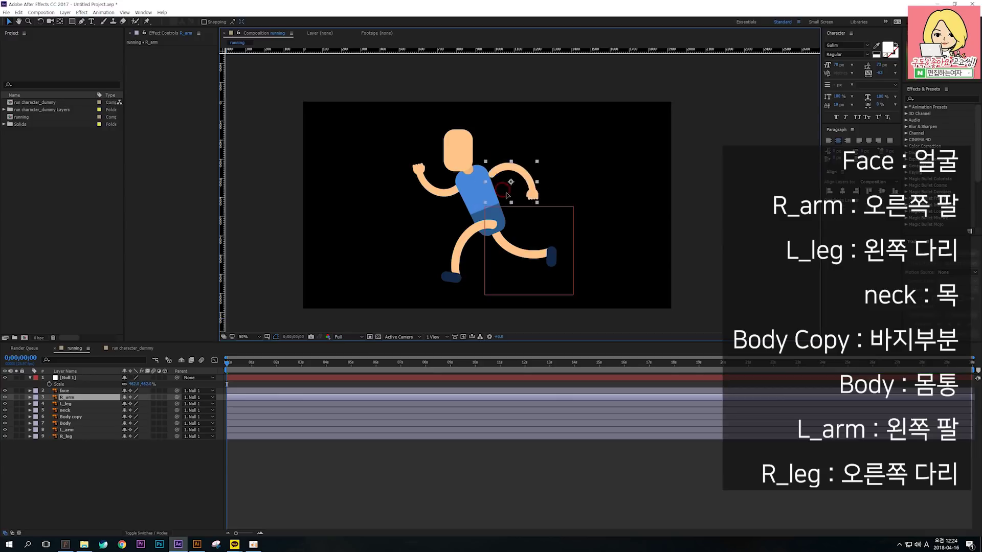
click(93, 391)
mouse_move(465, 161)
mouse_down()
mouse_move(452, 145)
mouse_move(455, 160)
mouse_up()
click(101, 417)
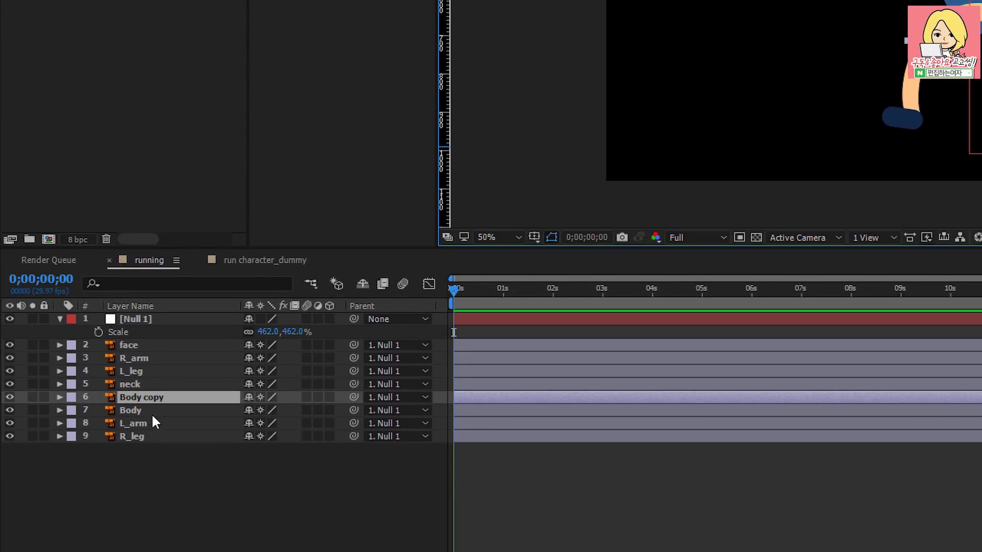
- Compare the Body and Body copy layers, and parent Body copy to Body
click(154, 410)
click(151, 398)
click(147, 412)
click(149, 398)
click(149, 408)
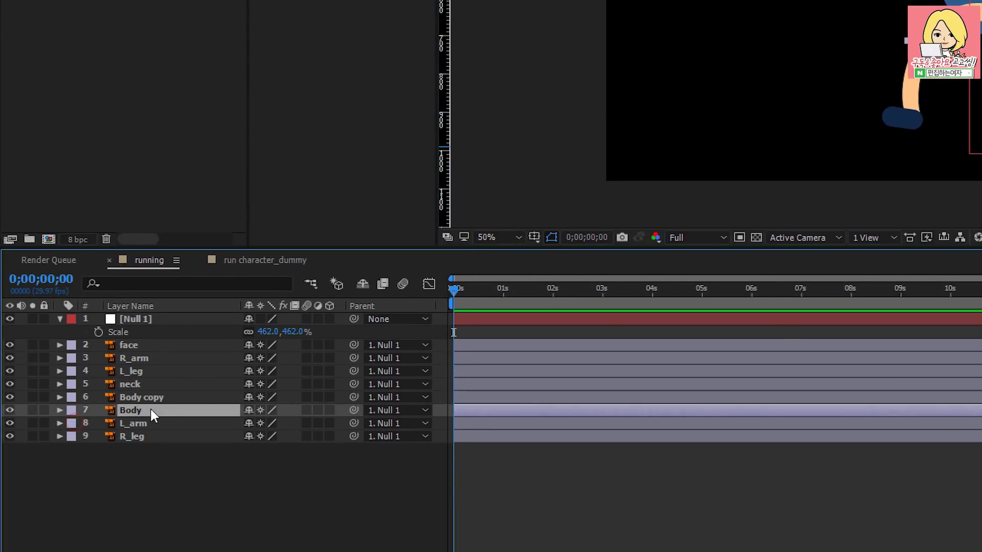
click(155, 297)
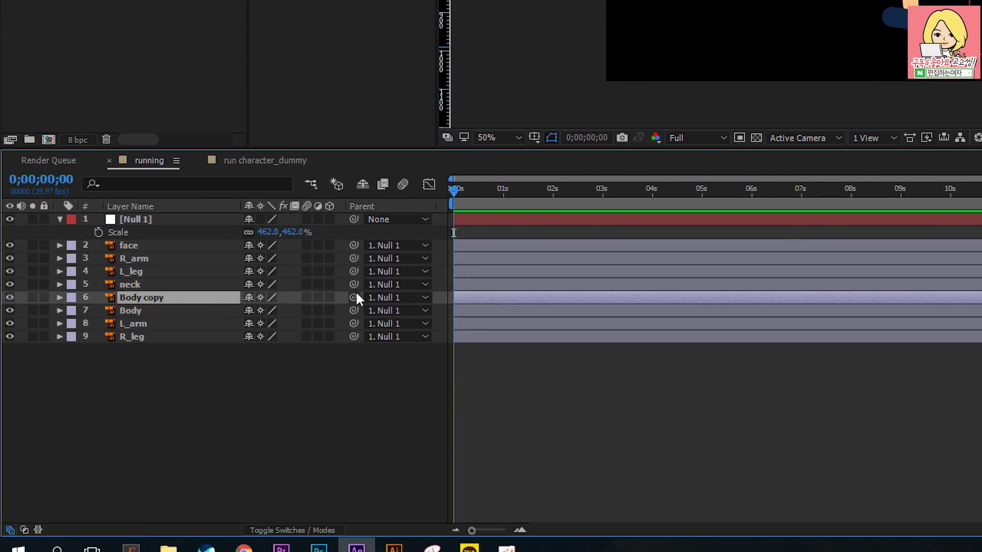
drag(354, 297, 151, 313)
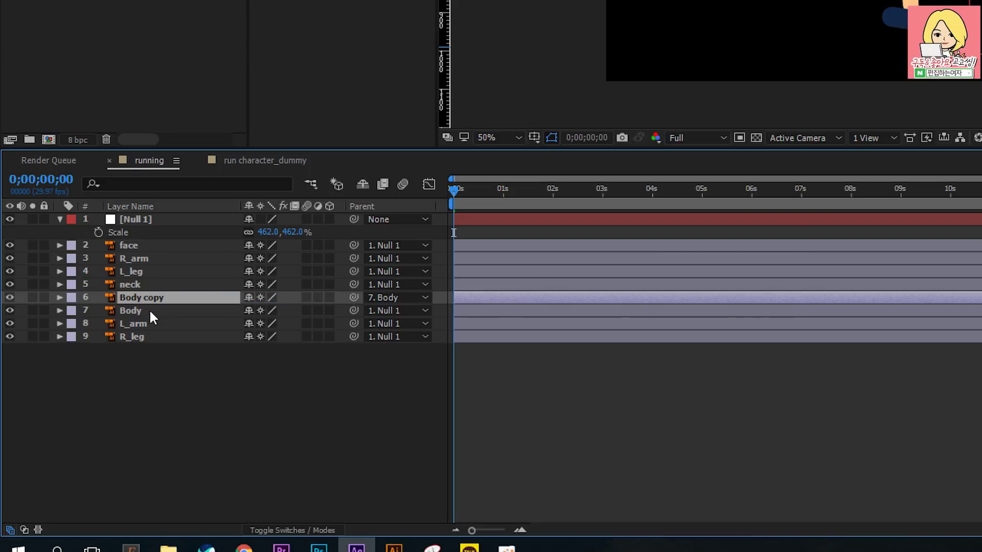
- Try moving the Body layer to test the parenting, undo the move, and inspect the torso up close
click(150, 310)
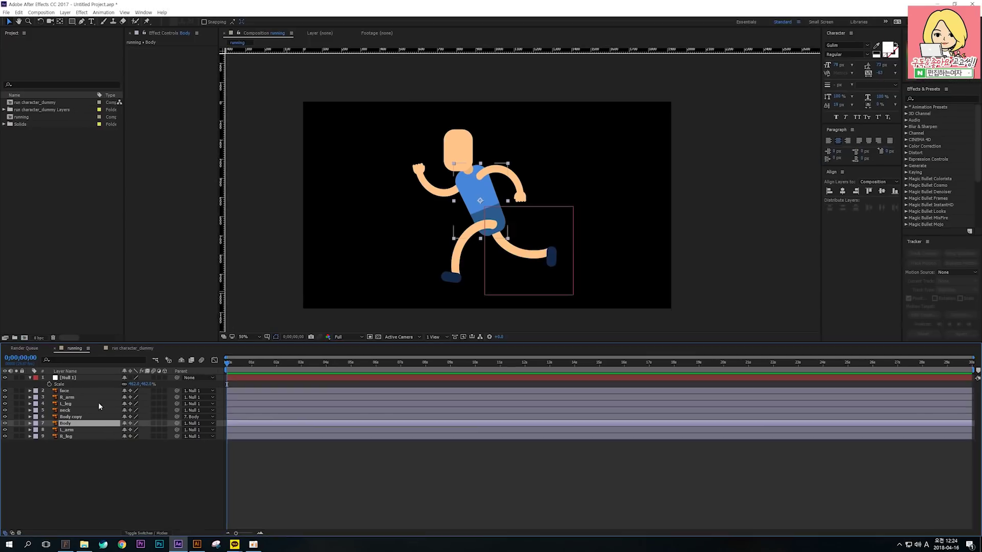
mouse_move(478, 199)
mouse_down()
mouse_move(478, 189)
mouse_move(452, 225)
mouse_move(469, 206)
mouse_move(496, 206)
mouse_up()
key(ctrl+z)
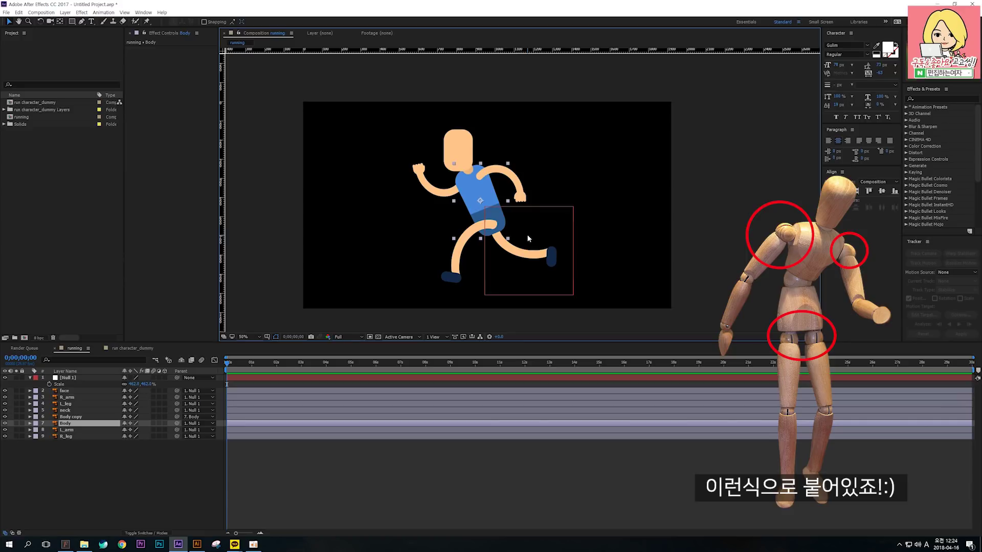
scroll(527, 235, up, 4)
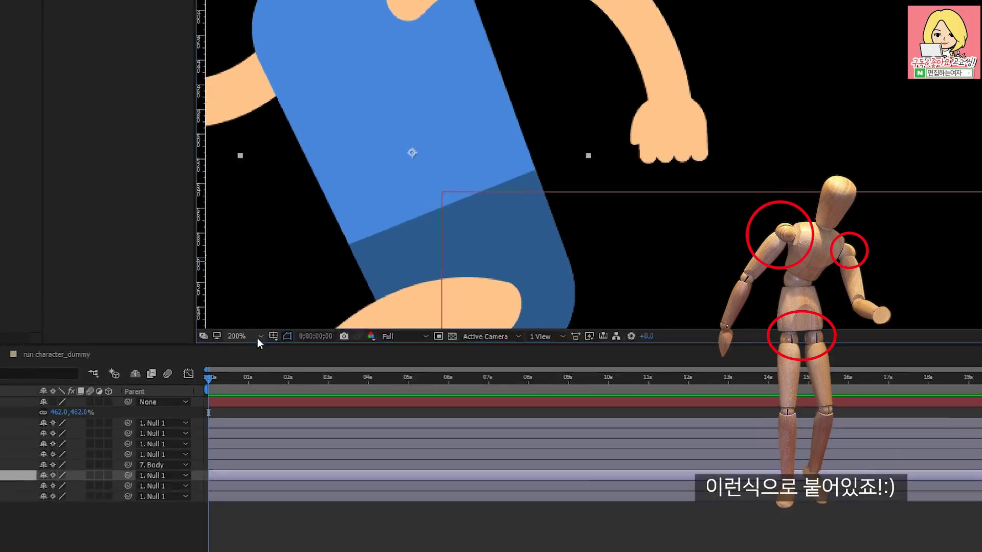
scroll(336, 292, down, 4)
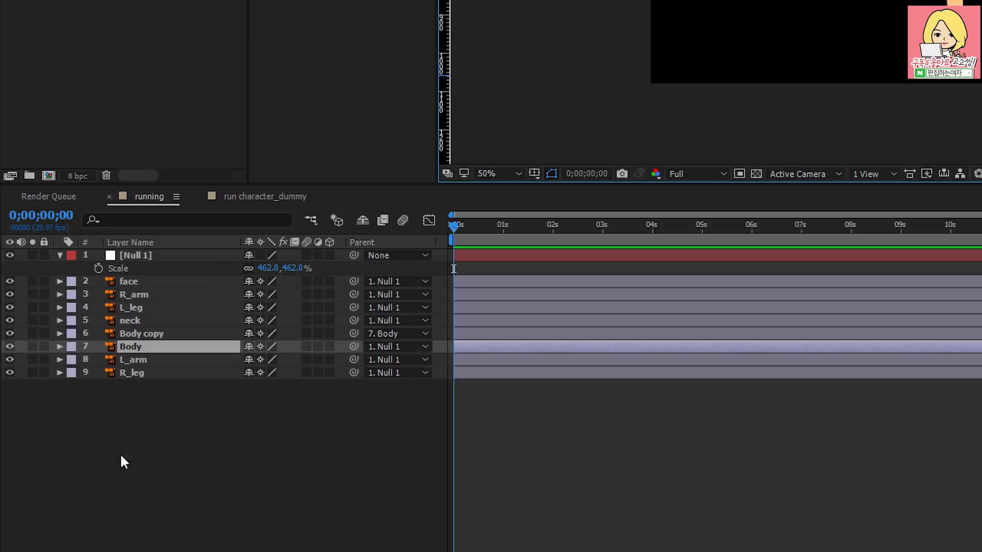
- Parent the four limb layers L_arm, R_leg, L_leg and R_arm to the Body layer
click(77, 437)
shift+click(194, 360)
drag(357, 358, 149, 347)
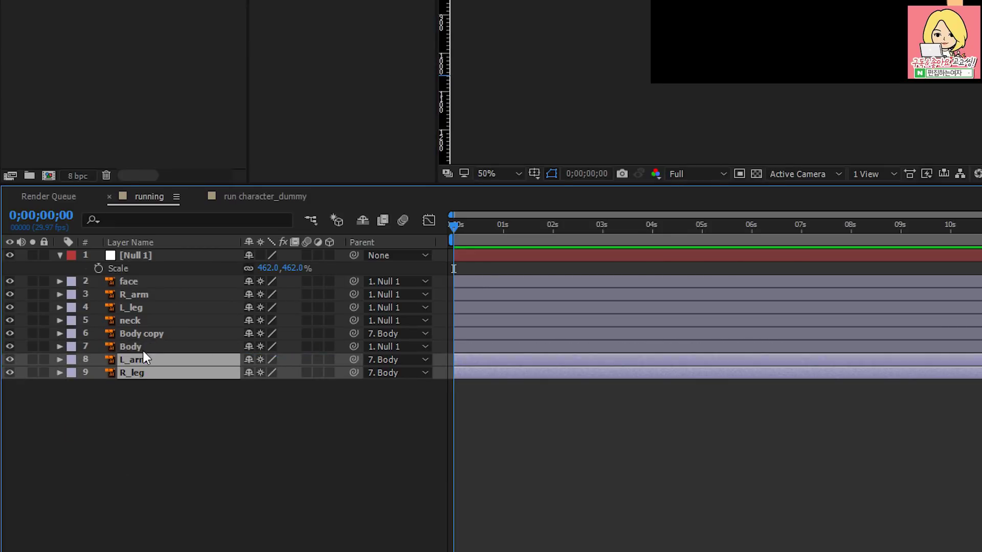
click(152, 306)
shift+click(152, 294)
drag(289, 305, 159, 347)
- Parent the face and neck layers to the Body layer
click(176, 284)
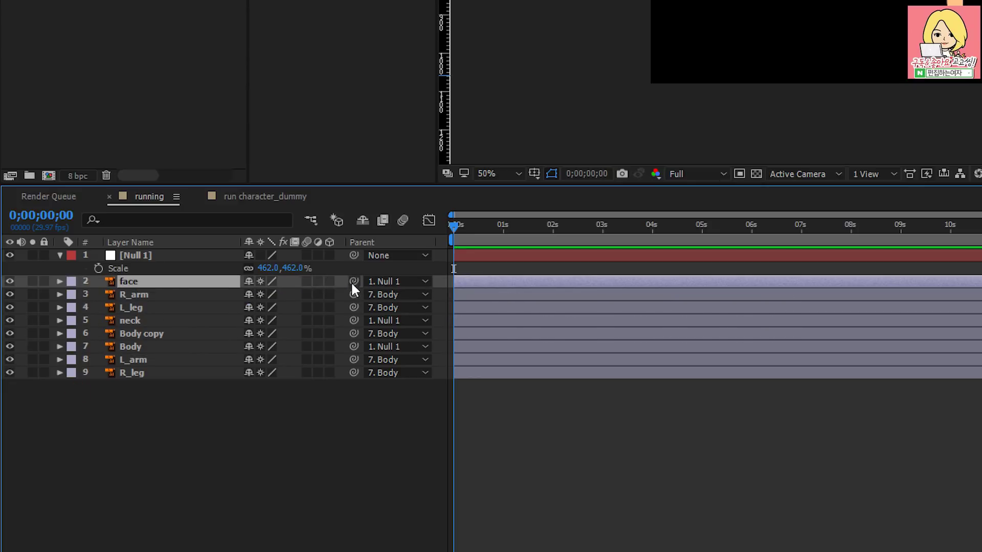
drag(353, 282, 137, 345)
click(143, 322)
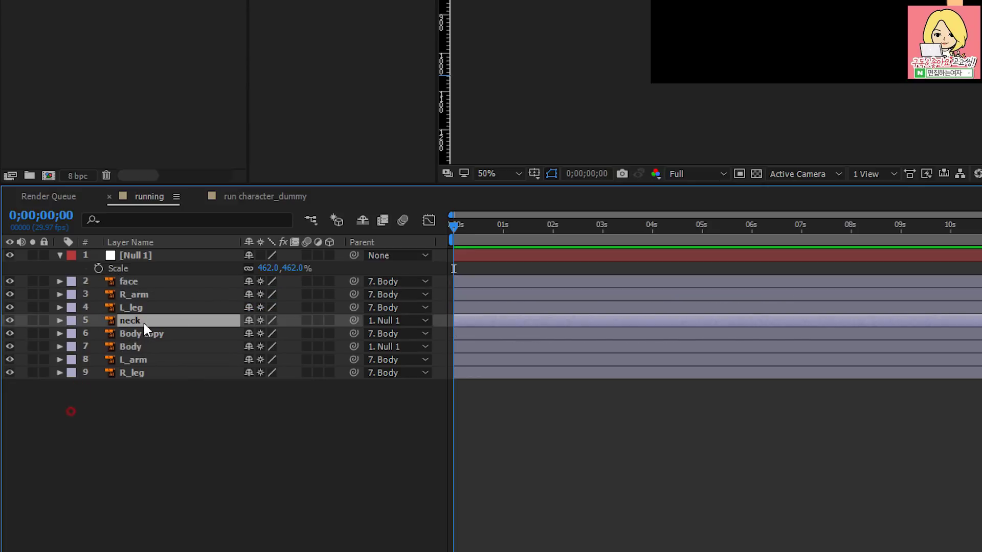
drag(354, 320, 157, 353)
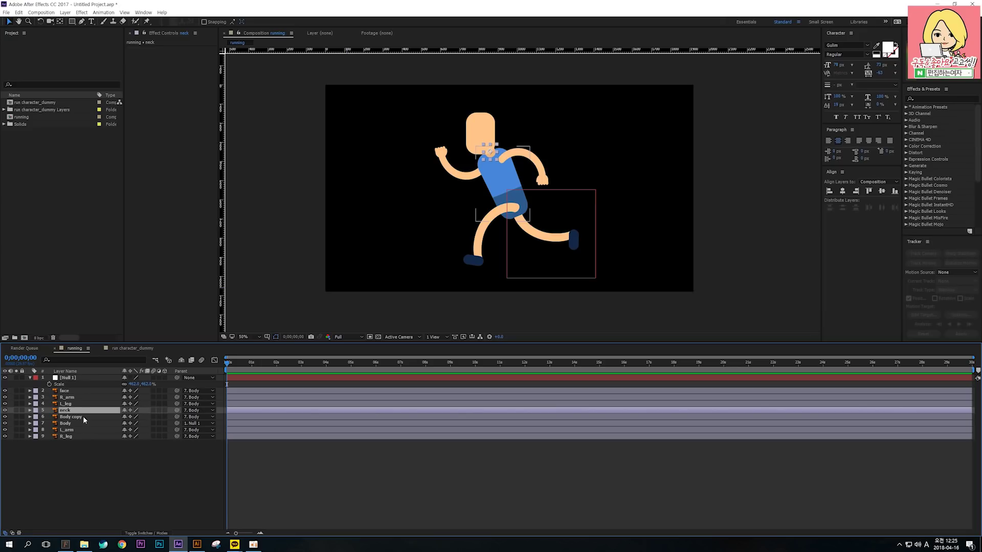
- Try moving the whole character by Body and by Null 1, undoing each test move
click(91, 424)
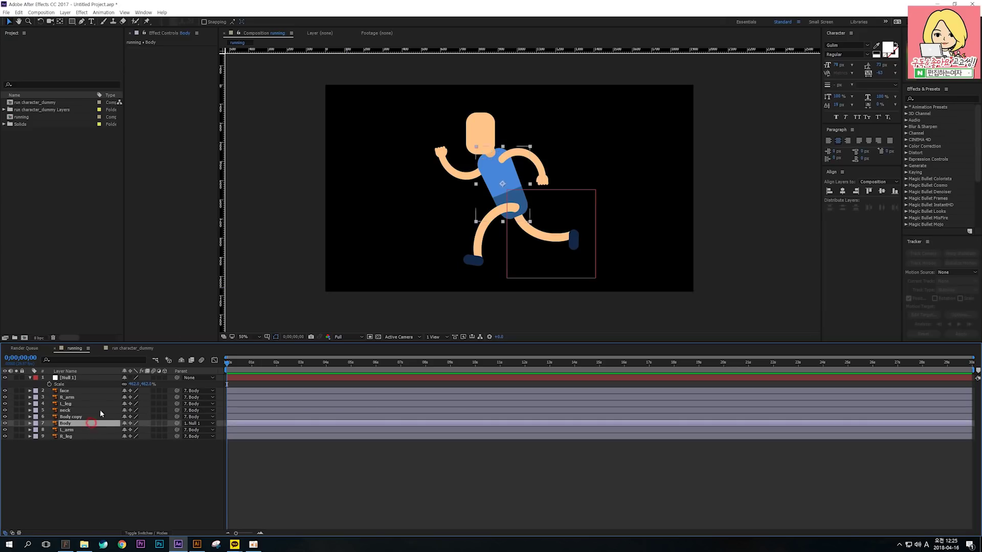
drag(477, 205, 457, 220)
key(ctrl+z)
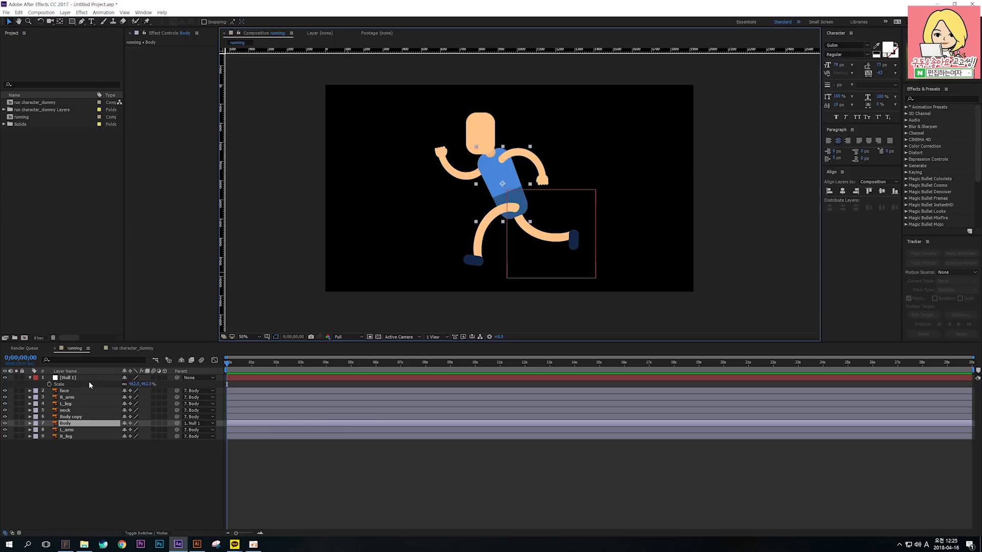
click(89, 379)
drag(537, 242, 488, 242)
key(ctrl+z)
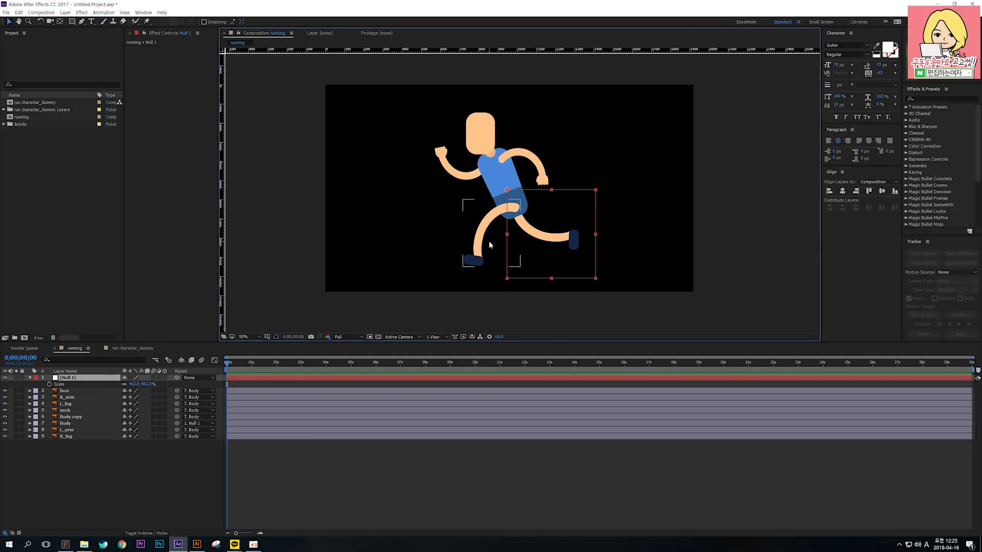
- Reveal the L_arm layer's Rotation, try rotating the arm around its centre anchor point, and undo the rotation
click(163, 491)
click(460, 175)
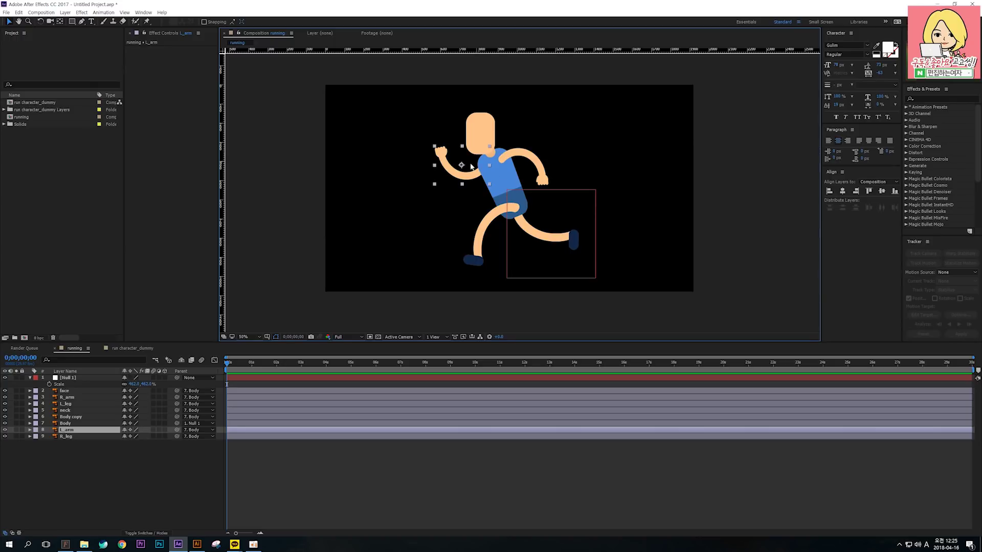
key(r)
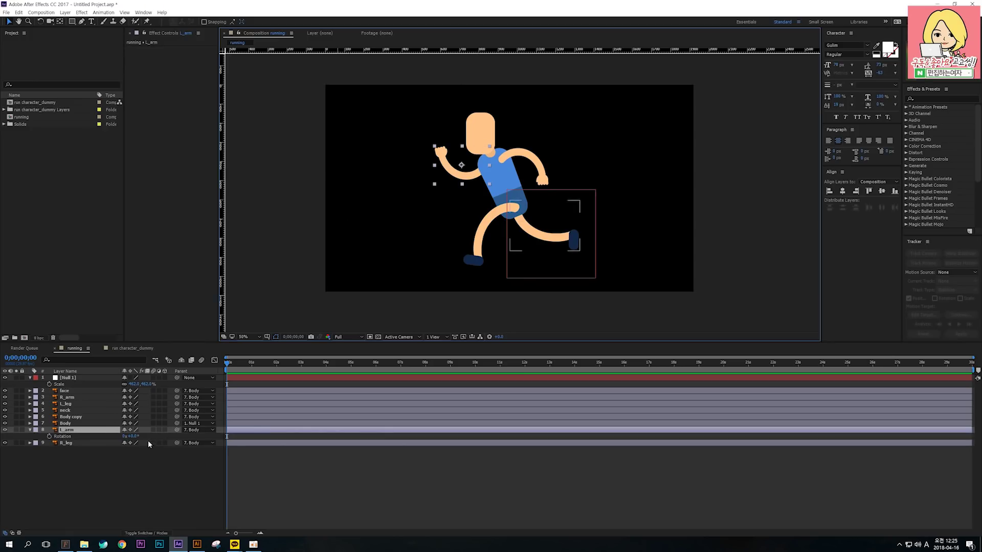
mouse_move(134, 436)
mouse_down()
mouse_move(117, 437)
mouse_move(141, 437)
mouse_up()
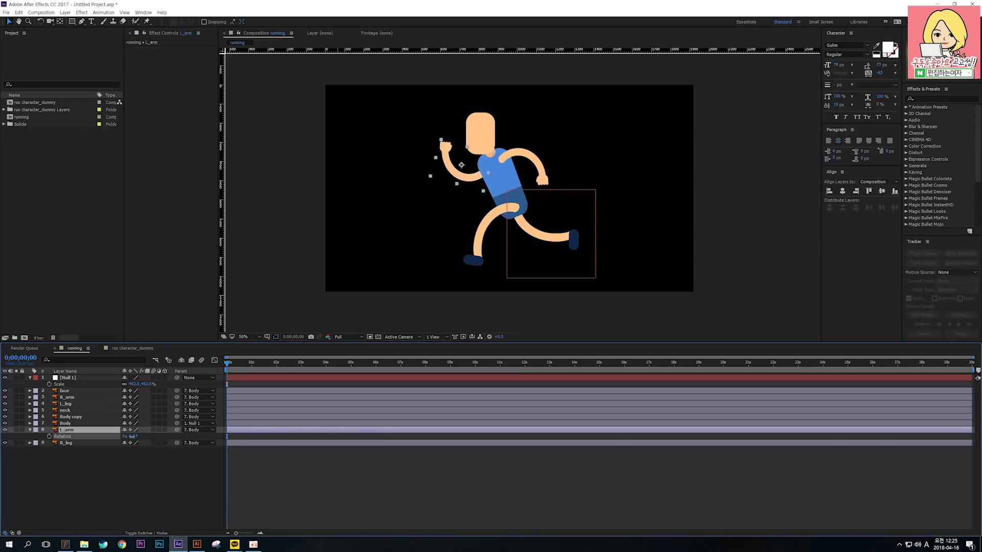
key(ctrl+z)
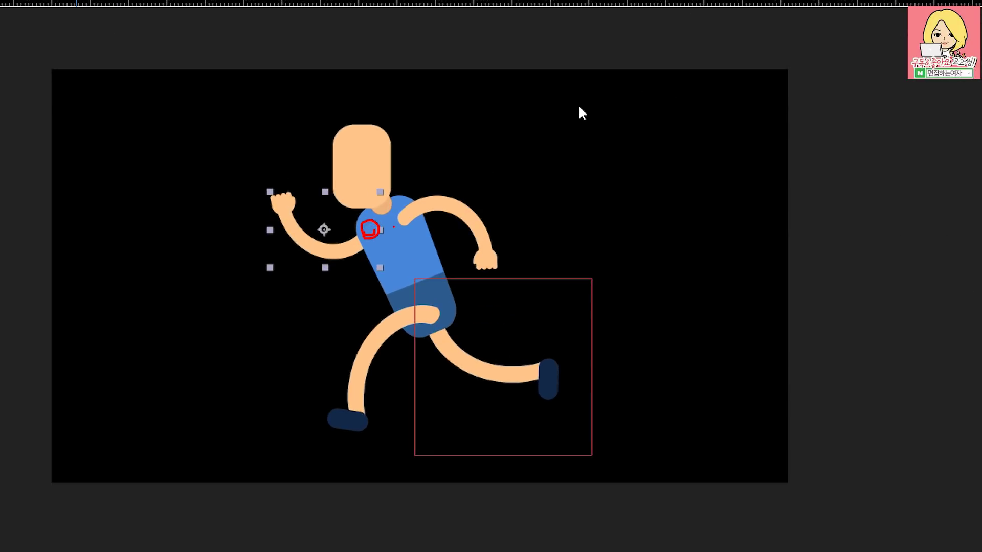
- Move the L_arm layer's anchor point to the shoulder with the Pan Behind tool
key(Escape)
click(196, 377)
click(285, 264)
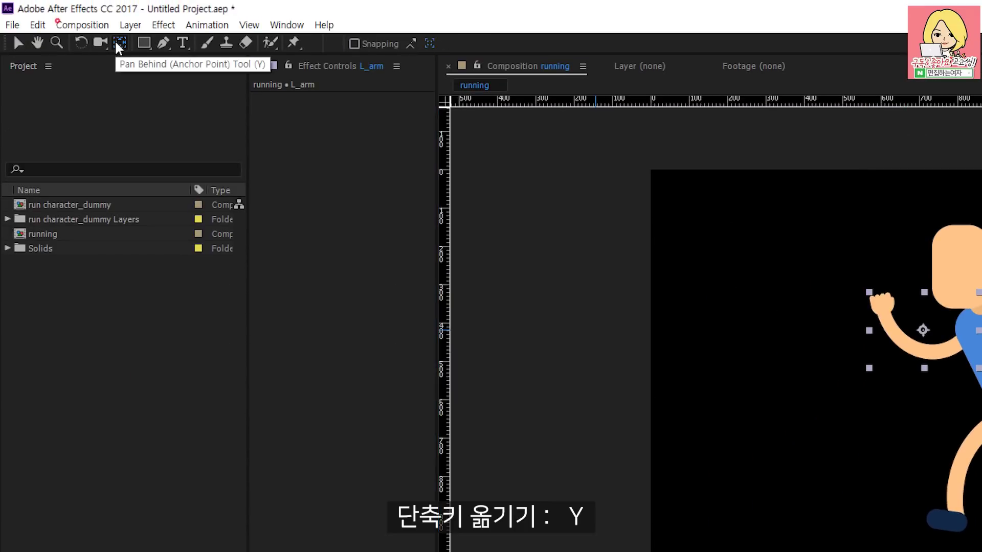
click(118, 42)
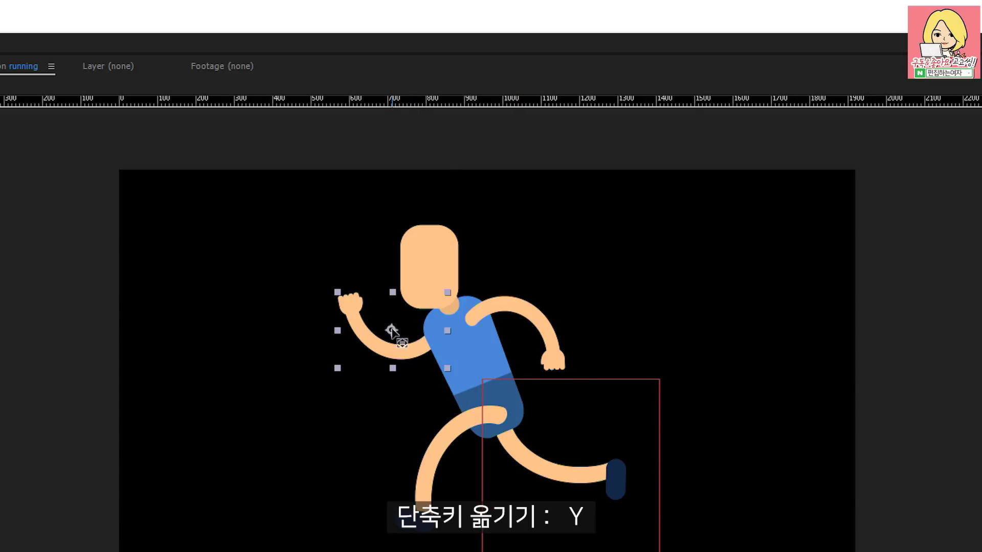
drag(392, 330, 445, 328)
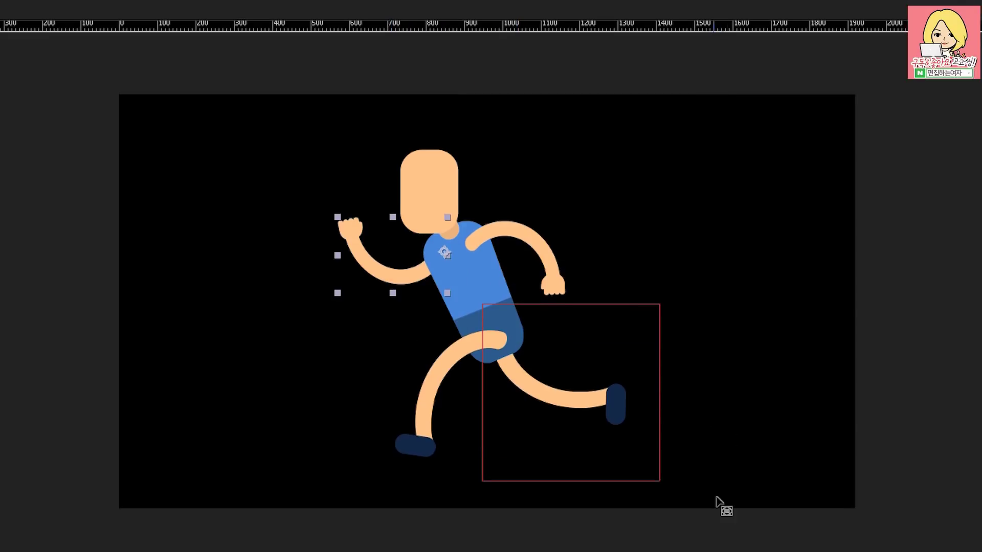
- Move the R_arm layer's anchor point to its shoulder and the L_leg layer's anchor point to the hip
click(551, 324)
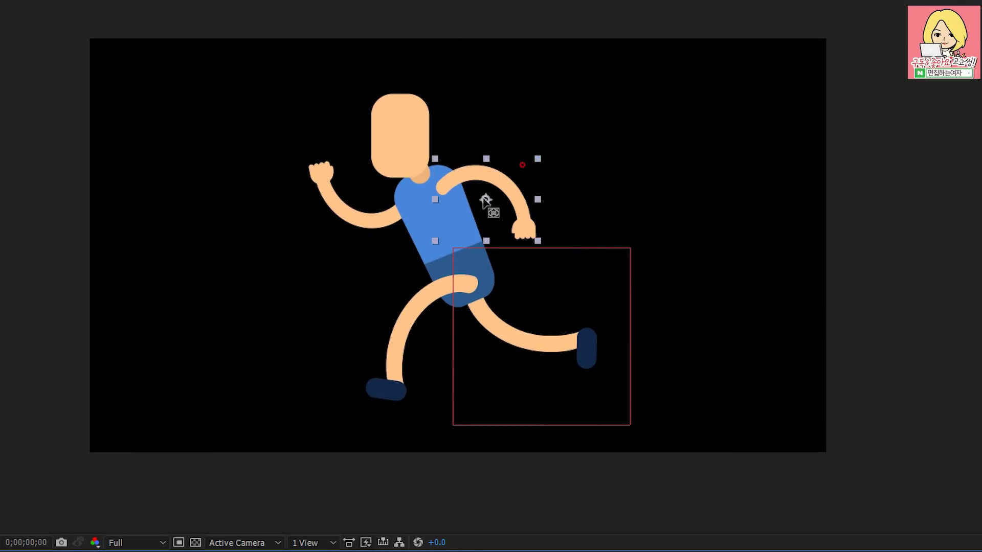
drag(486, 200, 435, 188)
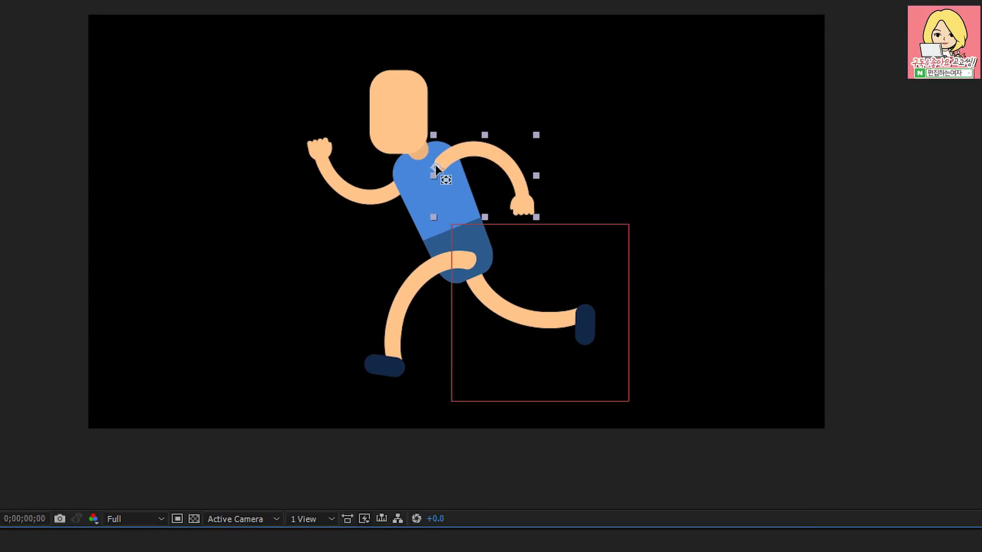
click(410, 338)
drag(422, 312, 466, 256)
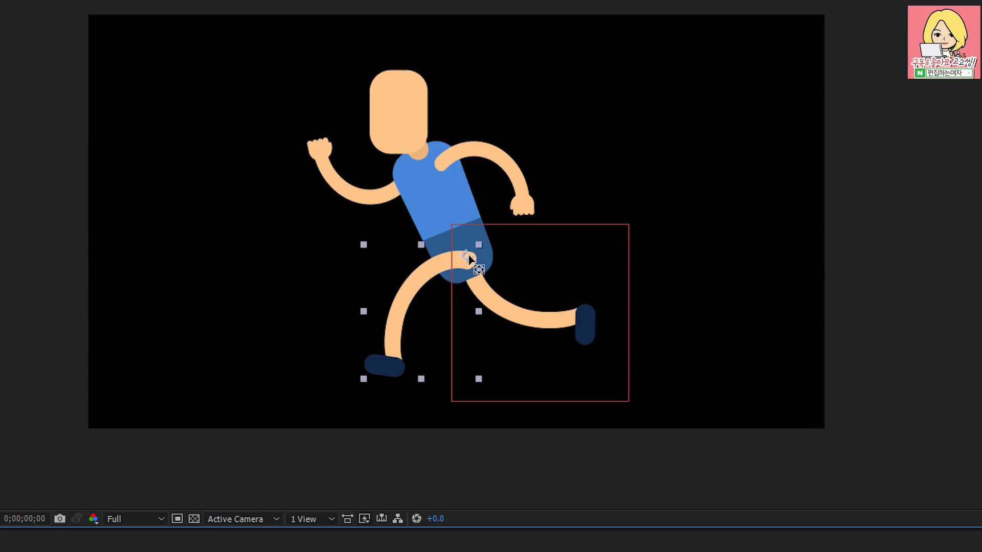
- Hide Null 1 and move the R_leg layer's anchor point to the hip, returning to the Selection tool
click(615, 342)
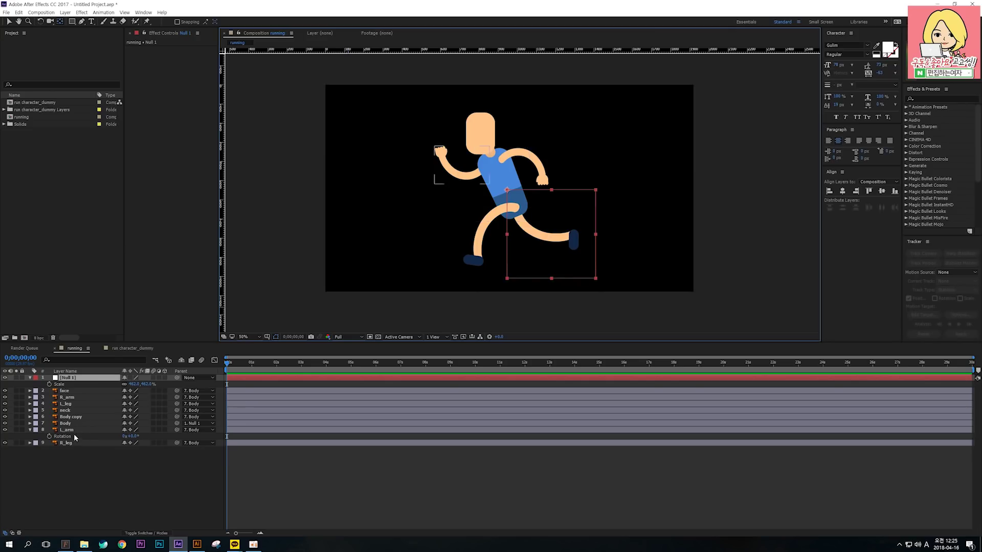
click(75, 443)
drag(545, 229, 522, 215)
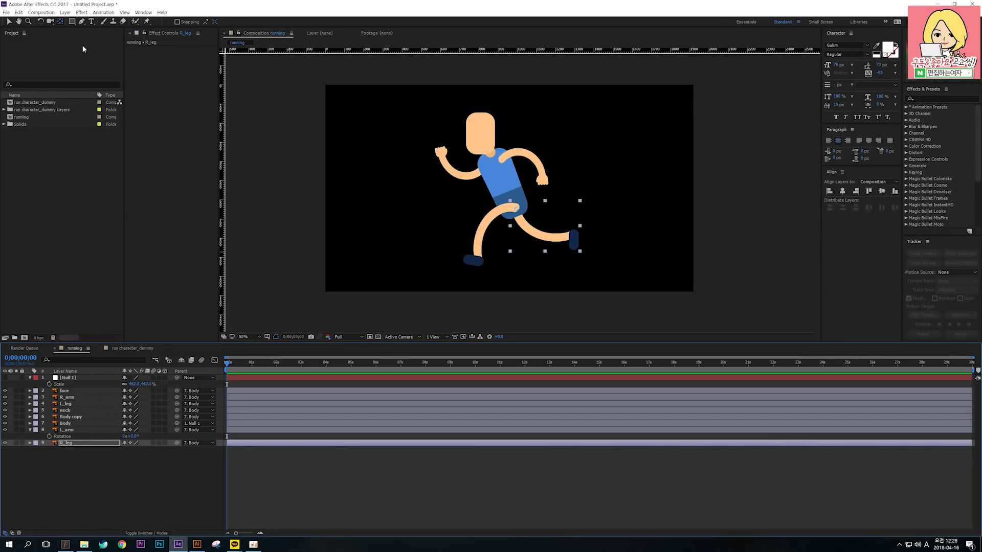
click(9, 22)
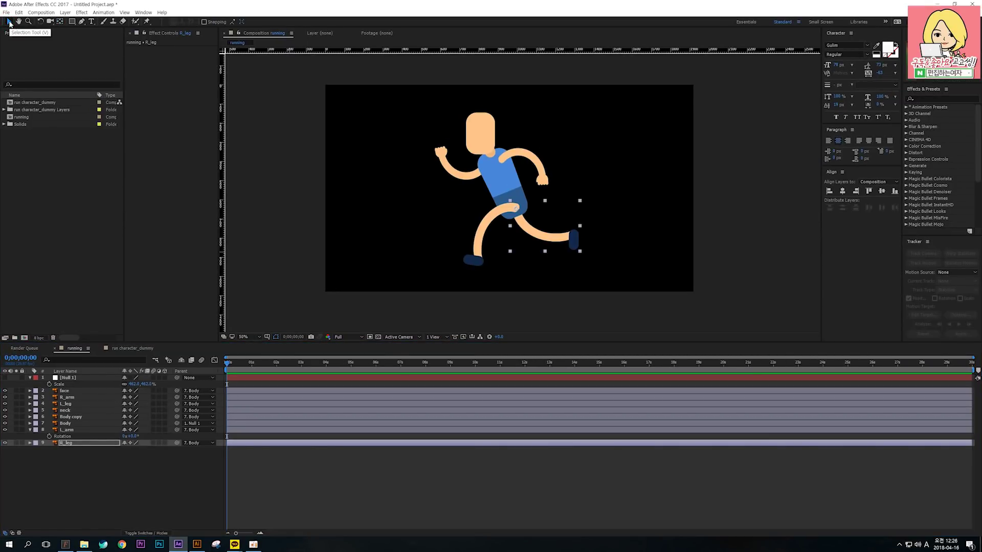
- Reveal the R_leg layer's Rotation and try swinging the leg around the hip, undoing each test rotation
click(71, 443)
key(r)
right_click(125, 449)
mouse_move(136, 448)
mouse_down()
mouse_move(124, 449)
mouse_move(135, 450)
mouse_up()
click(230, 468)
key(ctrl+z)
key(ctrl+z)
key(ctrl+z)
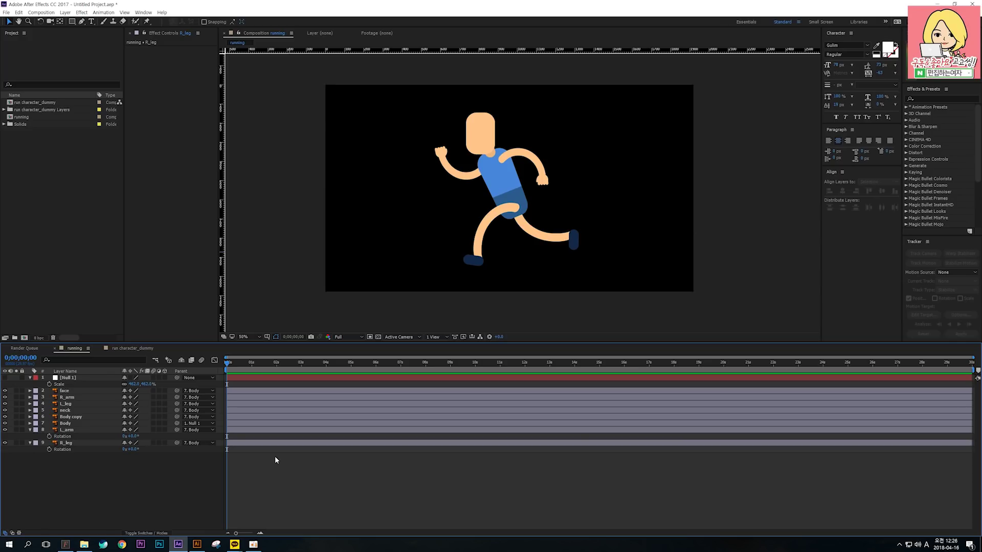
click(96, 449)
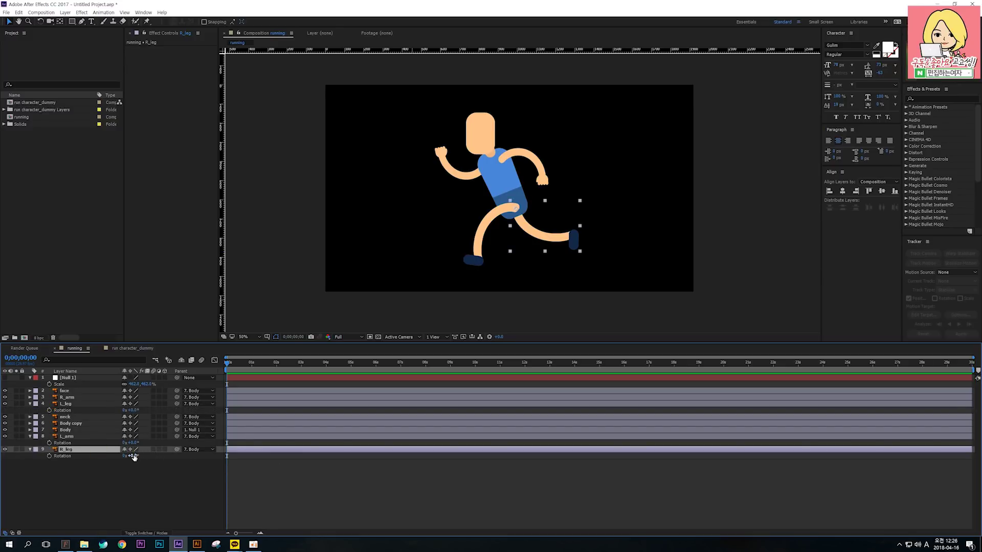
mouse_move(133, 456)
mouse_down()
mouse_move(165, 452)
mouse_move(129, 457)
mouse_up()
key(ctrl+z)
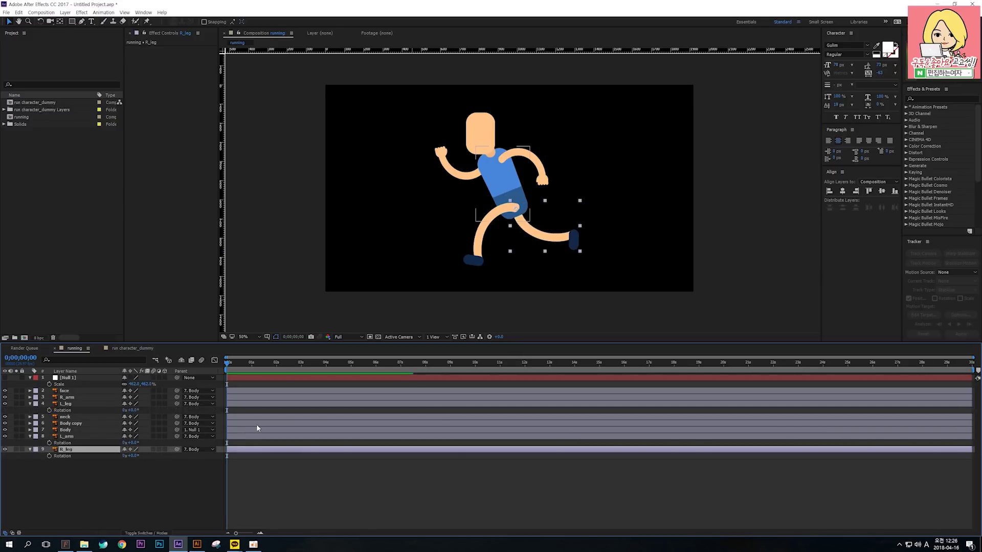
- Keyframe the L_leg layer's Rotation at frame 0, and swing the leg backward to about -98° at frame 8
click(478, 249)
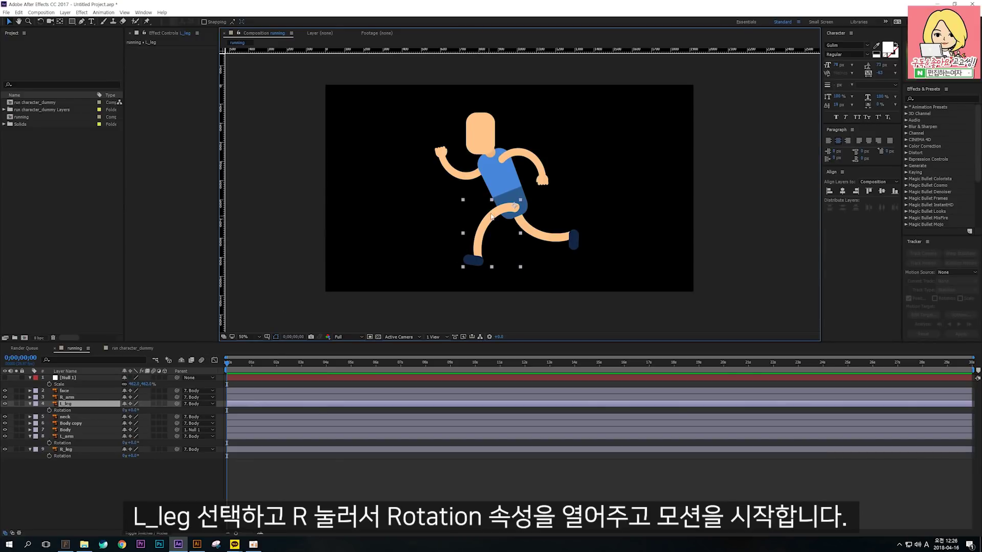
click(49, 410)
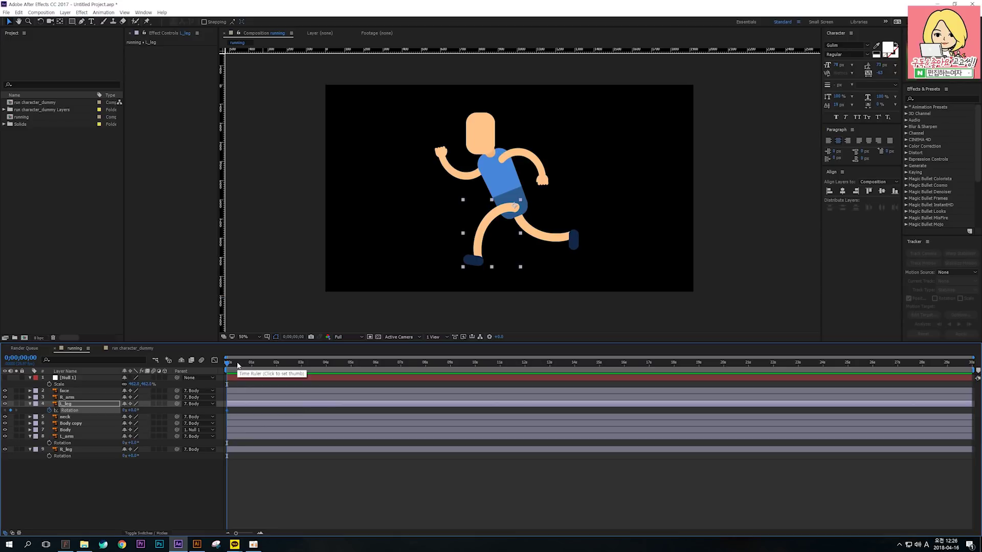
click(29, 358)
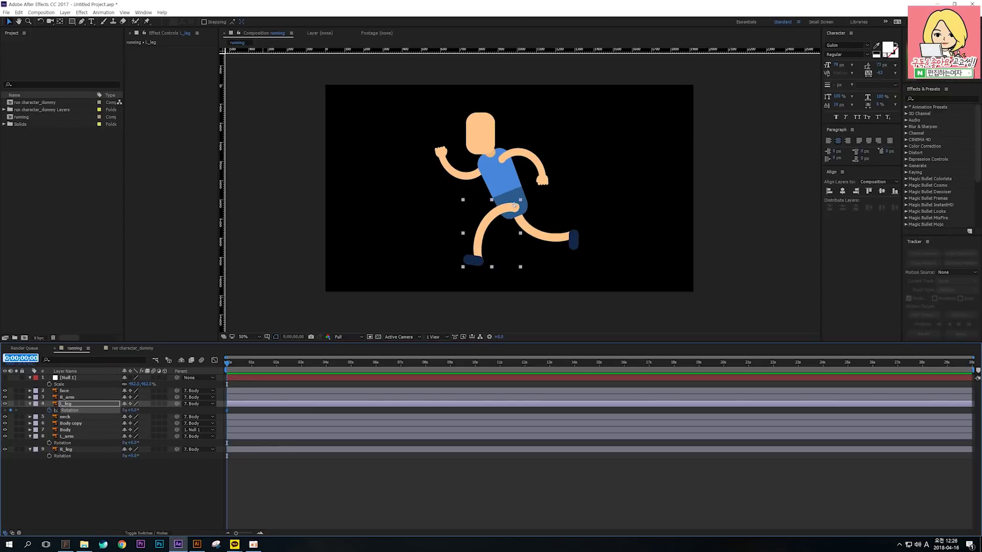
text(8)
key(Return)
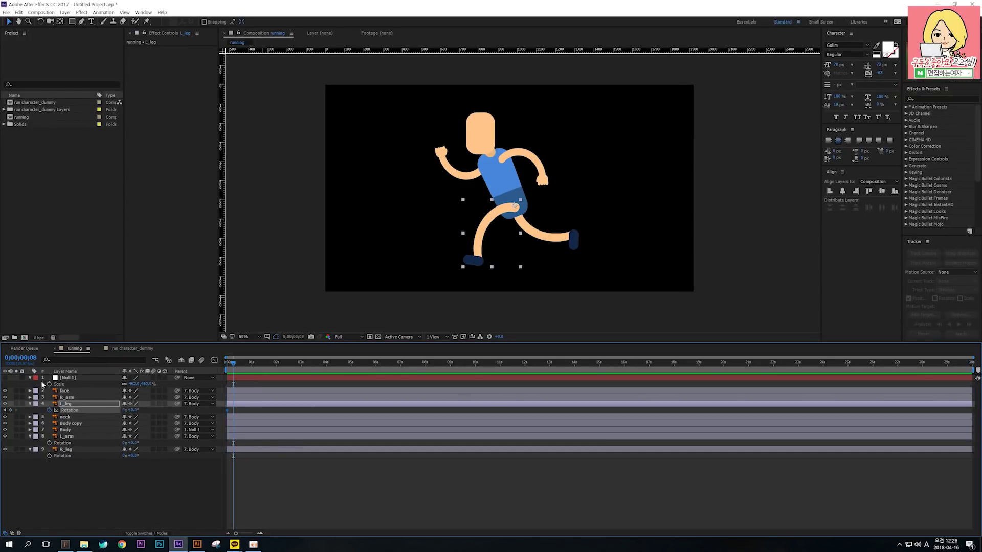
drag(132, 412, 104, 421)
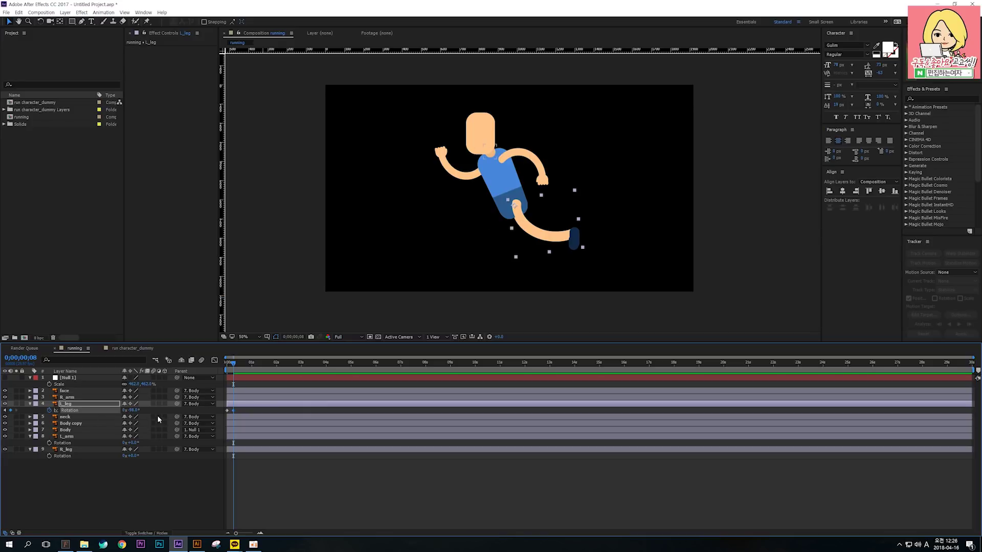
- Advance the current time by 8 frames to frame 16
click(20, 358)
text(+8)
key(Return)
- Try rotating the L_leg layer to about 12° at frame 16, and delete the trial keyframe
drag(131, 410, 178, 412)
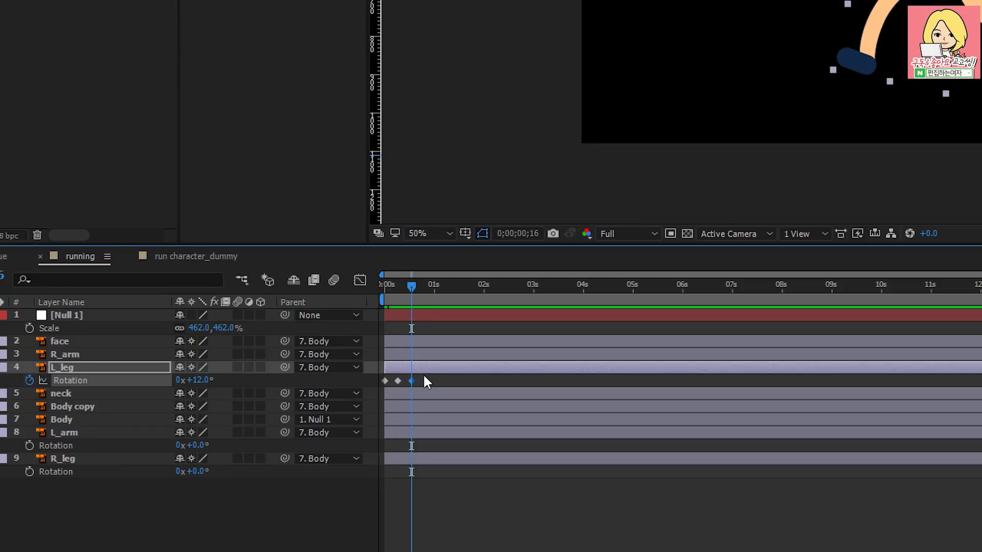
drag(424, 377, 404, 386)
key(Delete)
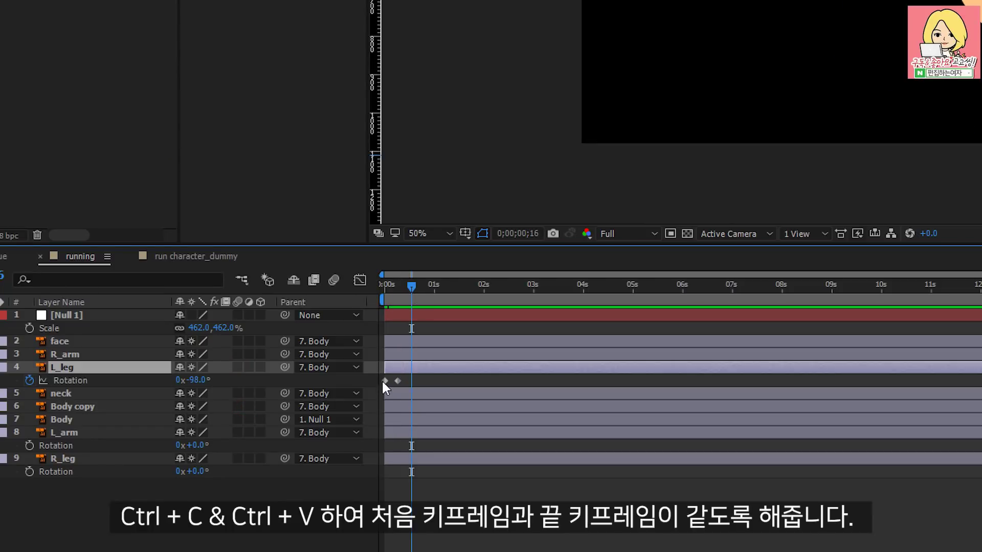
- Copy the L_leg layer's frame 0 Rotation keyframe and paste it at frame 16
click(385, 381)
key(ctrl+c)
key(ctrl+v)
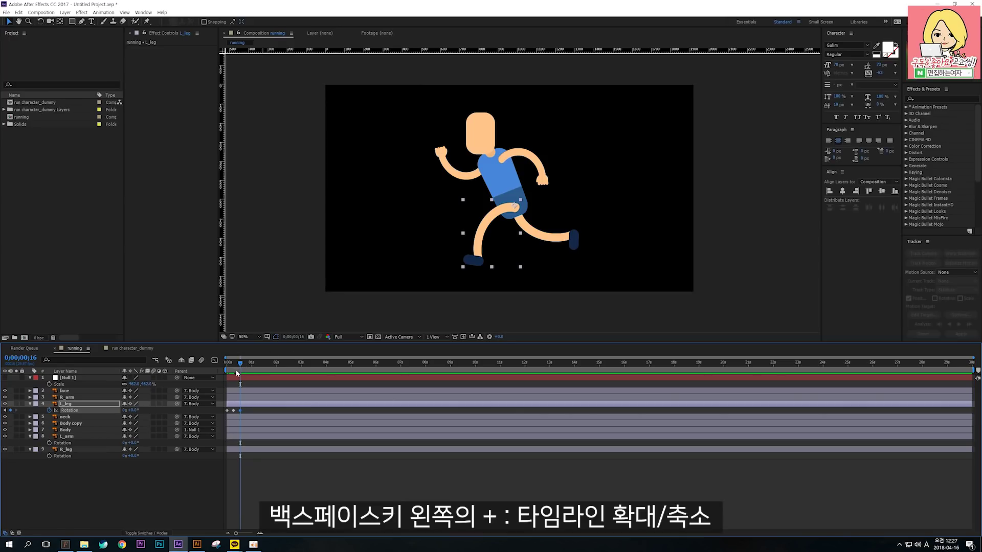
- Preview the L_leg swing from frame 0 and enlarge the timeline scale around its keyframes
key(Home)
key(equal)
key(equal)
key(equal)
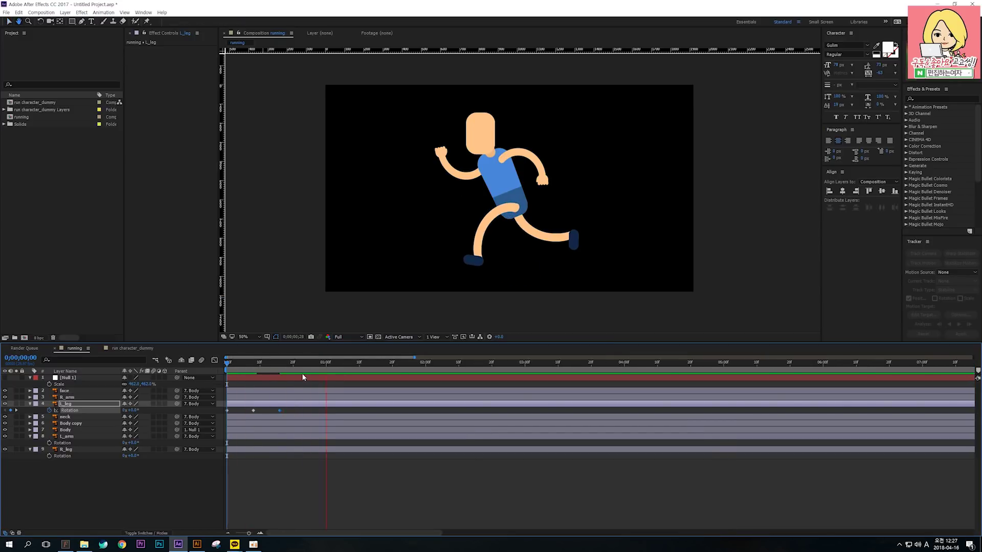
key(v)
key(equal)
key(equal)
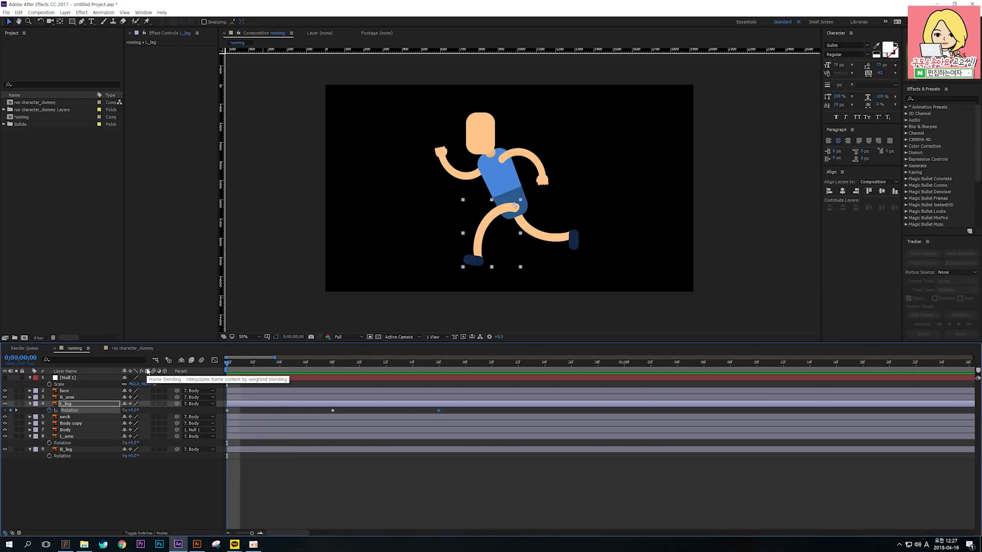
- Keyframe the R_leg layer's Rotation at frame 0, and swing the leg forward to about 118° at frame 8
click(61, 443)
click(63, 456)
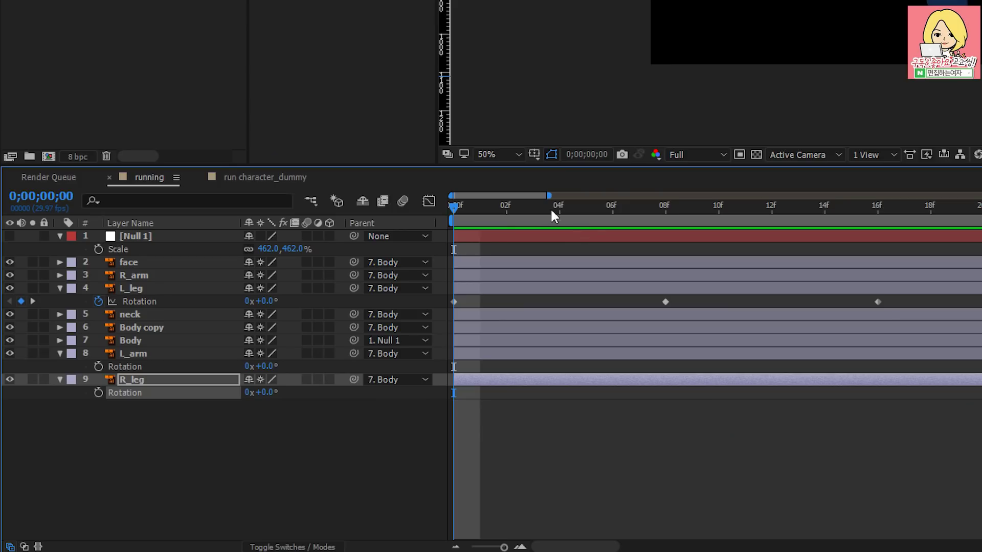
drag(260, 363, 191, 367)
click(98, 393)
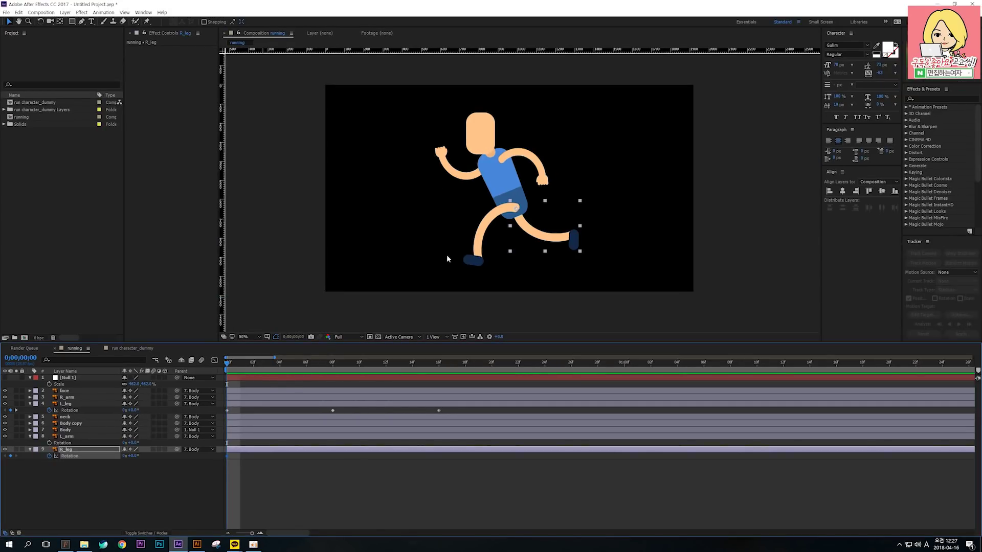
drag(265, 368, 332, 366)
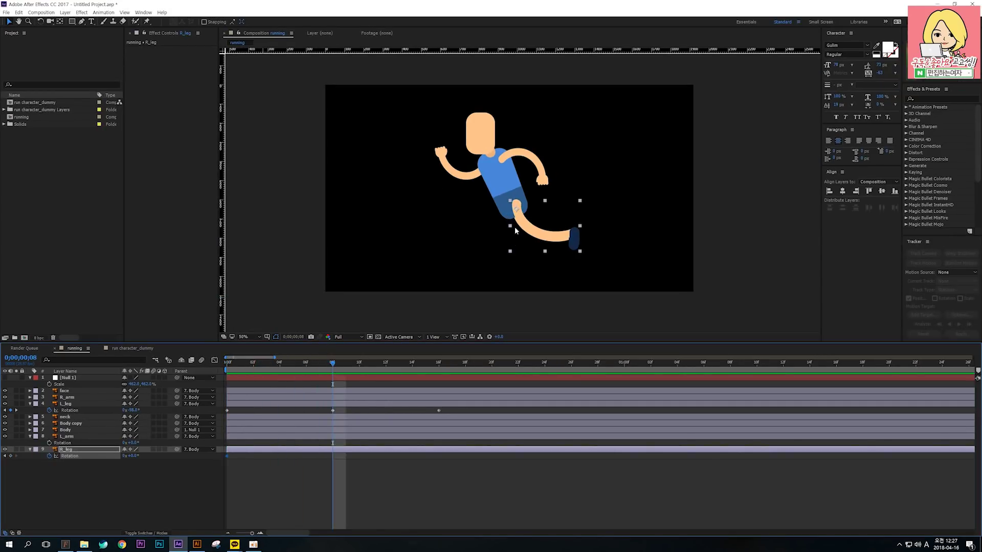
drag(135, 457, 267, 431)
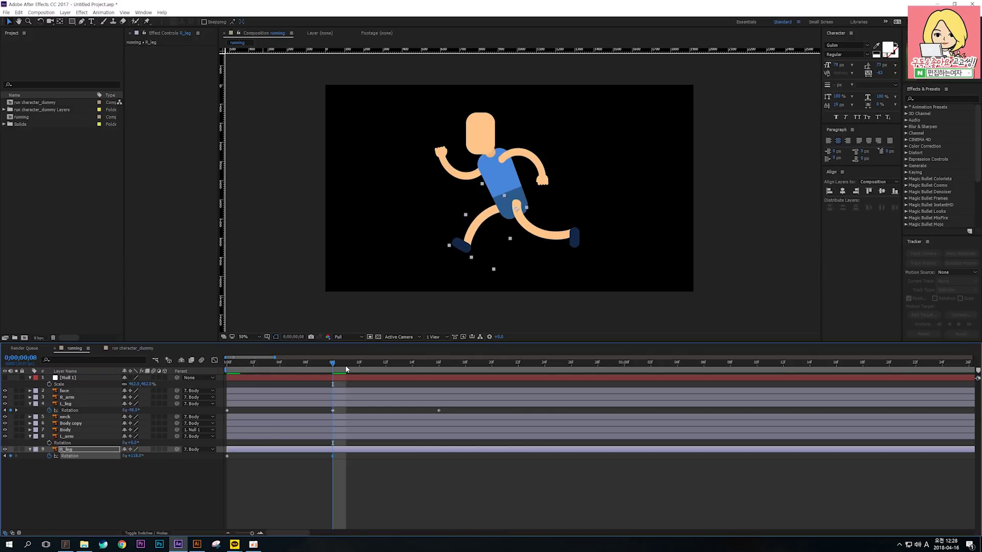
- Duplicate the R_leg layer's starting Rotation keyframe at frame 16 so its cycle loops
drag(346, 364, 439, 366)
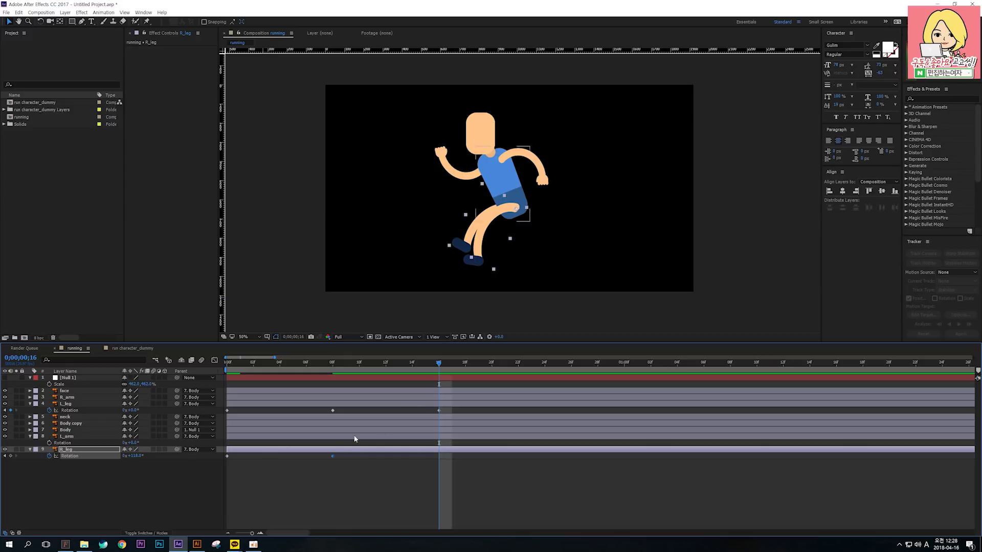
mouse_move(239, 466)
mouse_down()
mouse_move(220, 455)
mouse_move(236, 466)
mouse_up()
key(ctrl+v)
drag(435, 475, 427, 471)
drag(290, 479, 389, 466)
drag(450, 477, 303, 487)
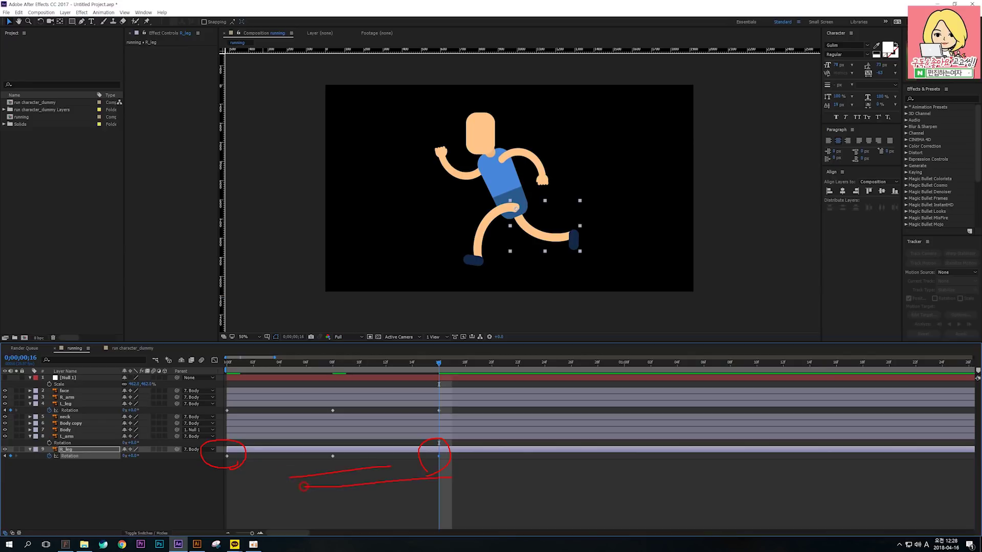
key(Escape)
- Play back the two-leg run cycle from frame 0
drag(331, 365, 196, 366)
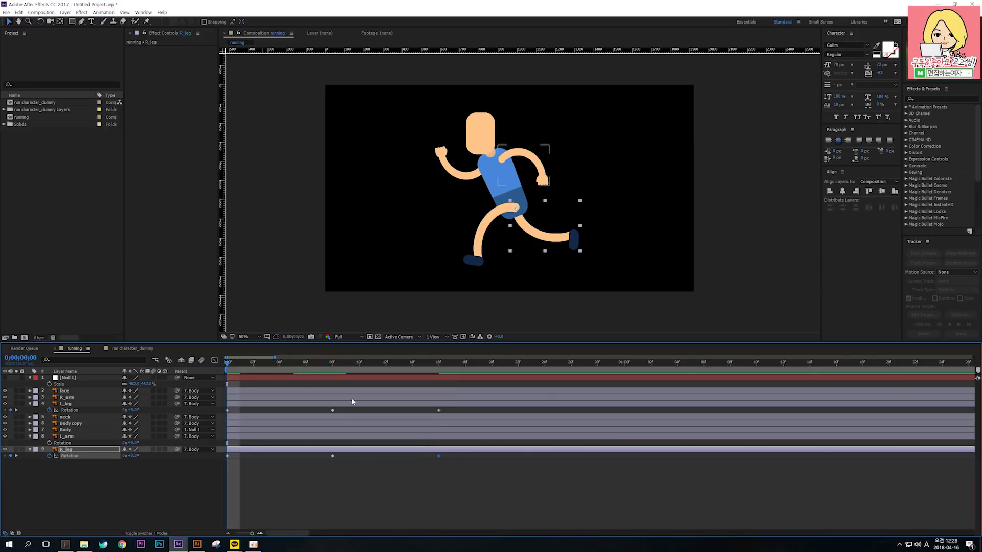
key(space)
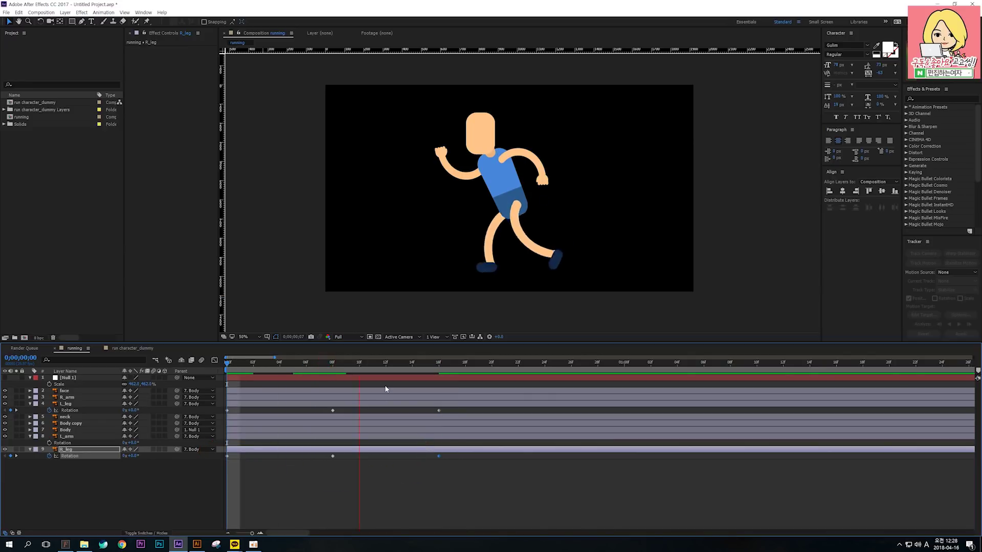
key(space)
- Select the L_arm and R_arm layers at frame 0, reveal their Rotation and add a keyframe to both
drag(363, 365, 99, 379)
click(450, 169)
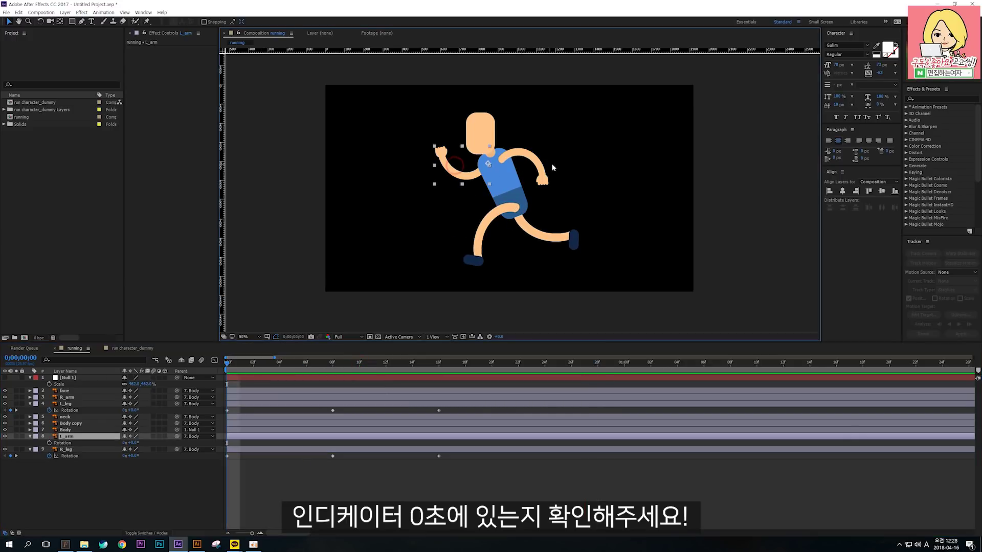
shift+click(533, 175)
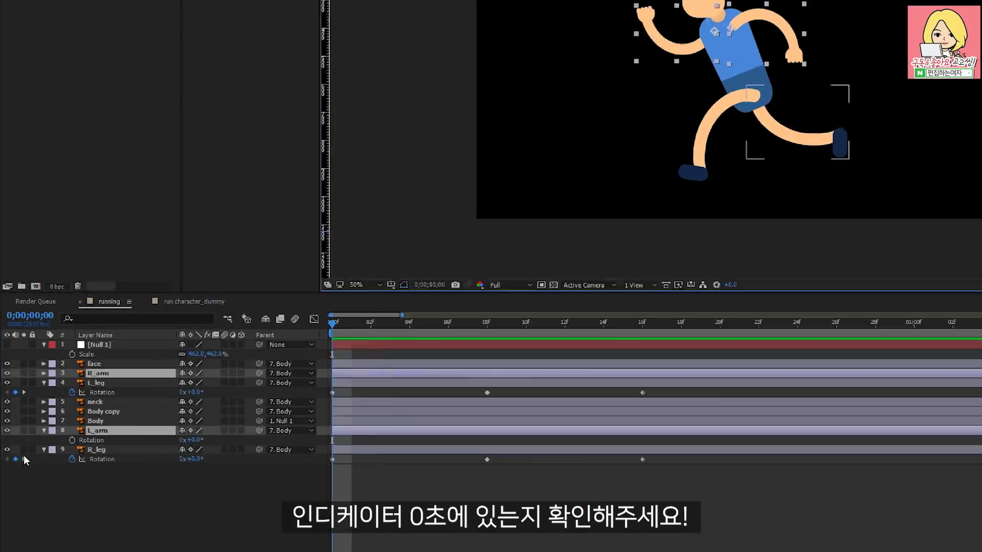
key(r)
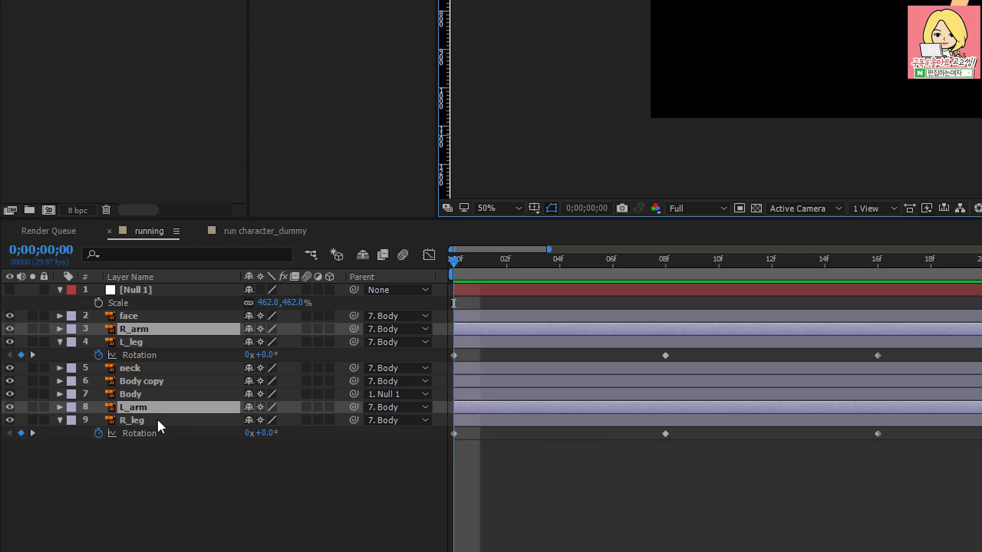
key(r)
click(98, 341)
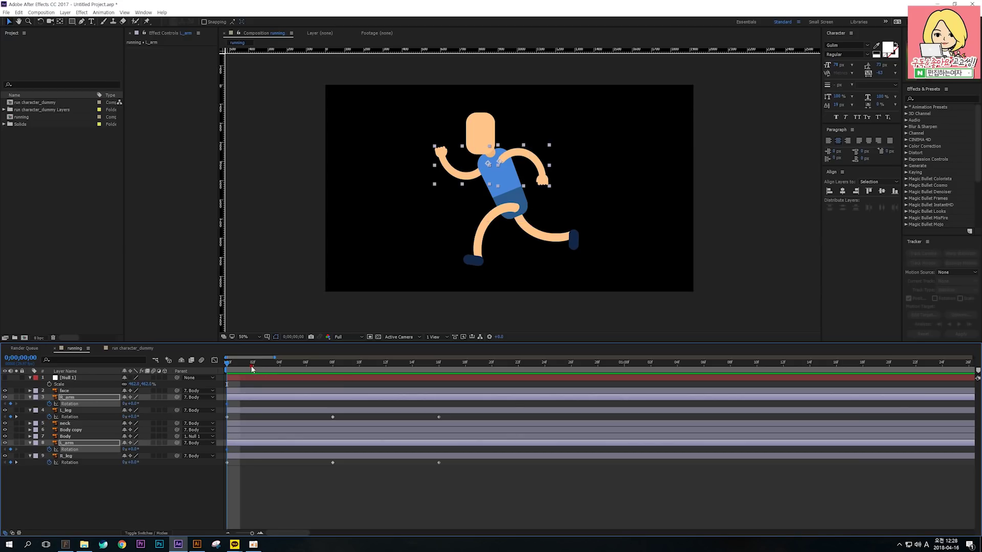
- At frame 8, rotate the R_arm layer to about 156° and the L_arm layer to about -185°
drag(251, 366, 326, 371)
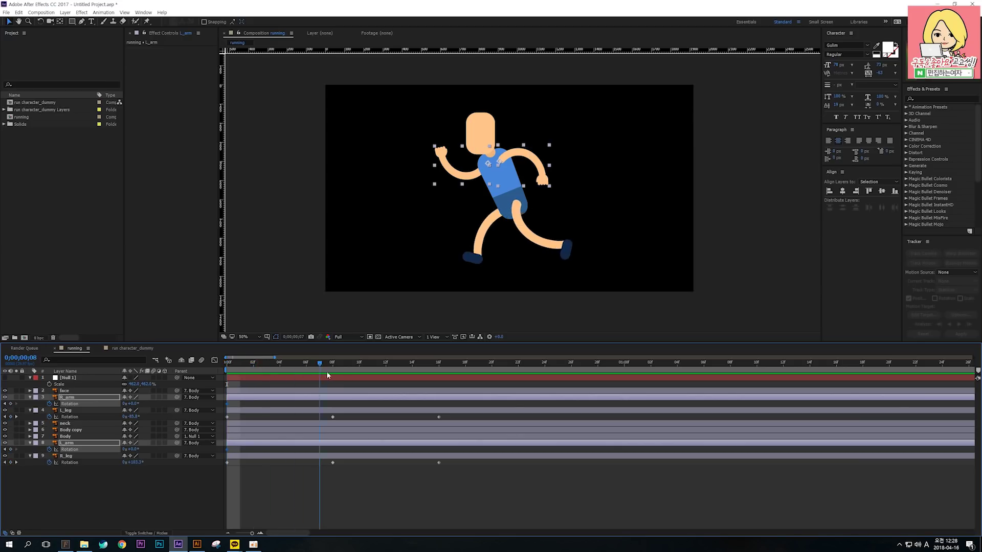
click(232, 507)
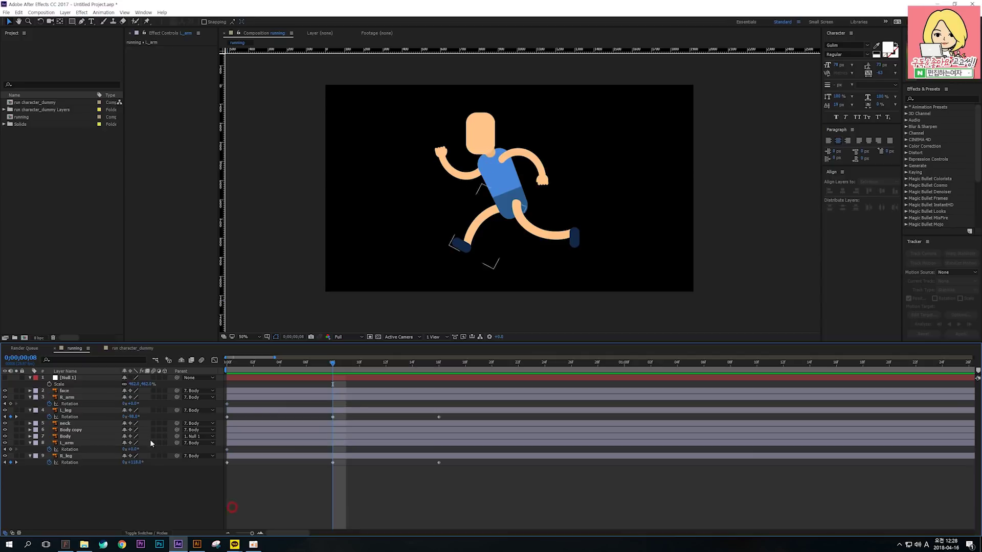
click(100, 398)
drag(134, 404, 195, 402)
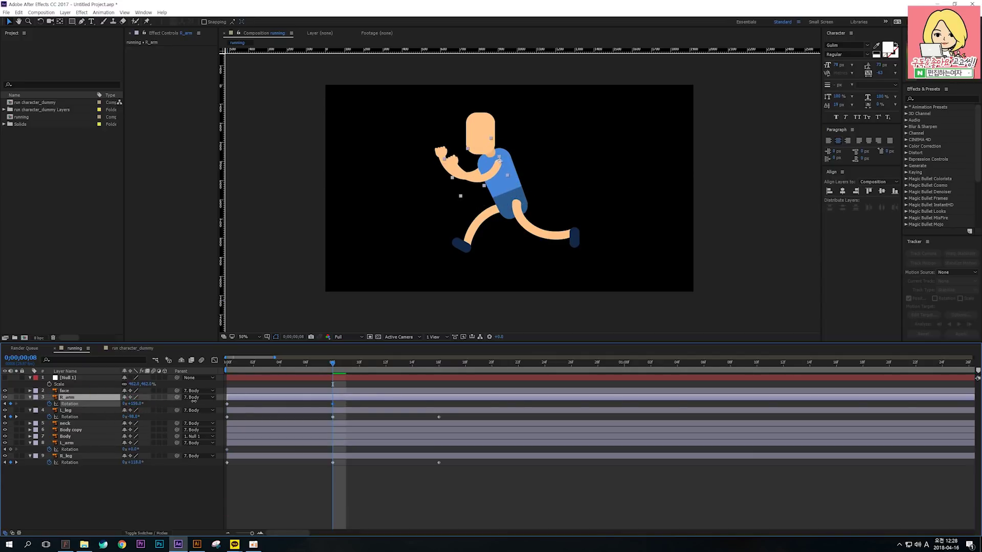
click(97, 443)
drag(137, 451, 76, 462)
drag(324, 415, 340, 453)
- Copy the R_arm layer's frame 0 Rotation keyframe and paste it at frame 16
drag(384, 365, 439, 364)
click(346, 480)
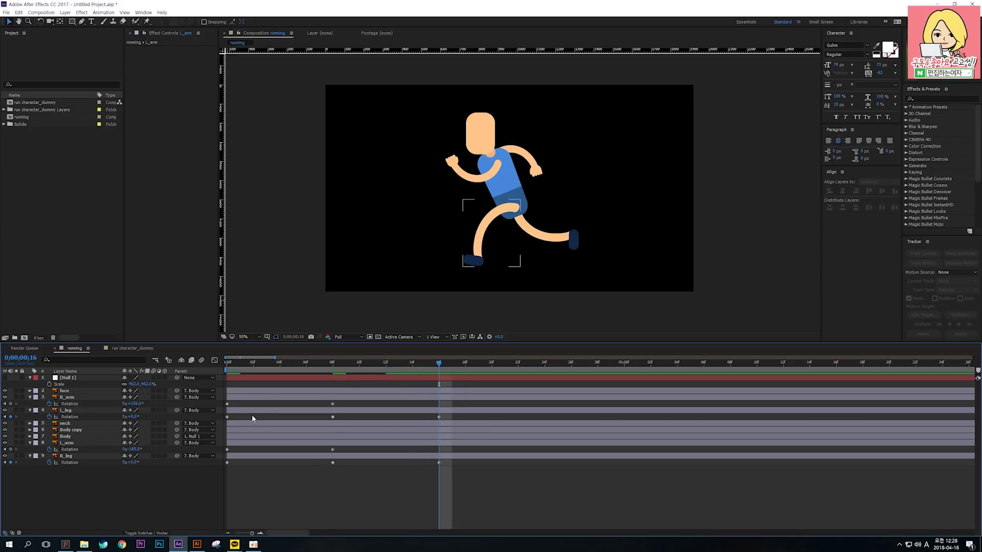
click(227, 404)
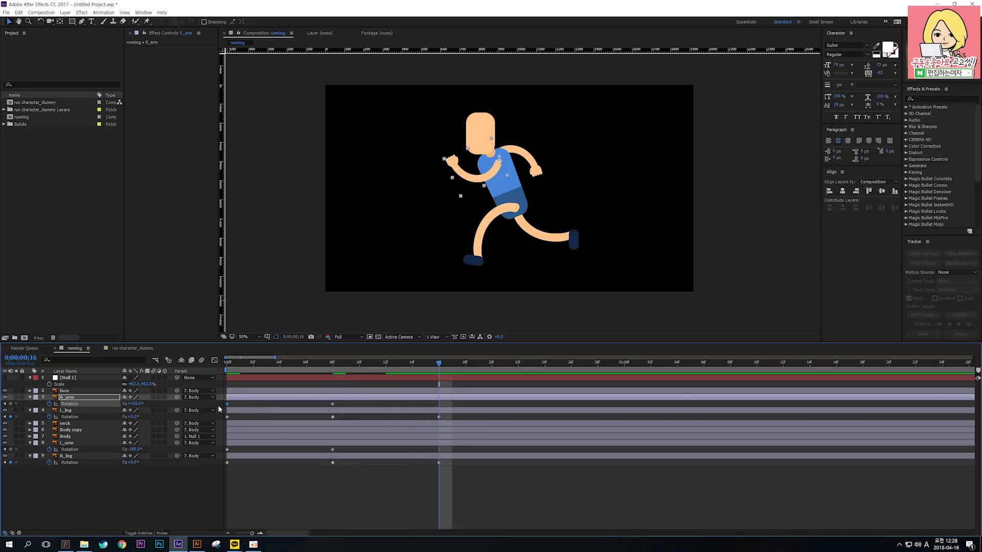
key(ctrl+c)
key(ctrl+v)
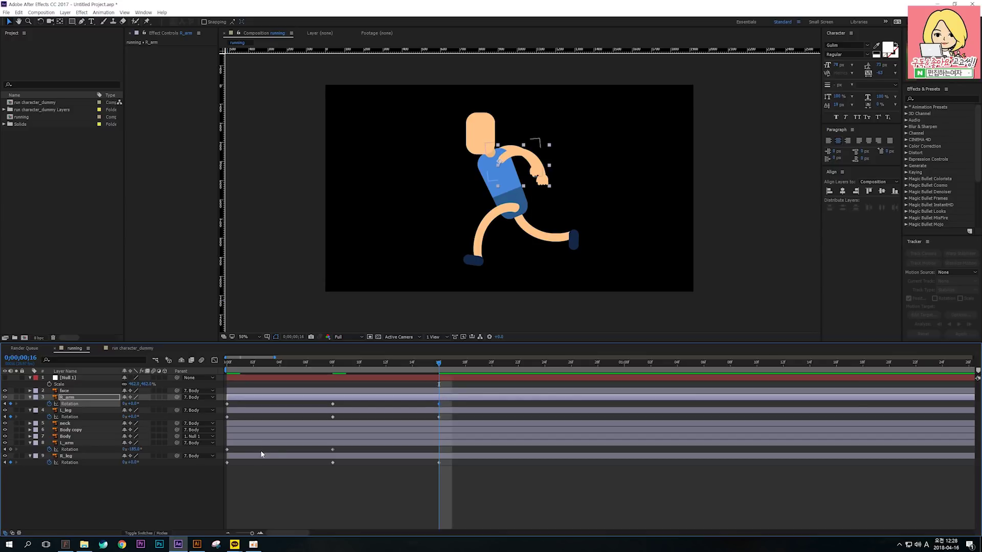
- Copy the L_arm layer's frame 0 Rotation keyframe to frame 16 as well
click(236, 443)
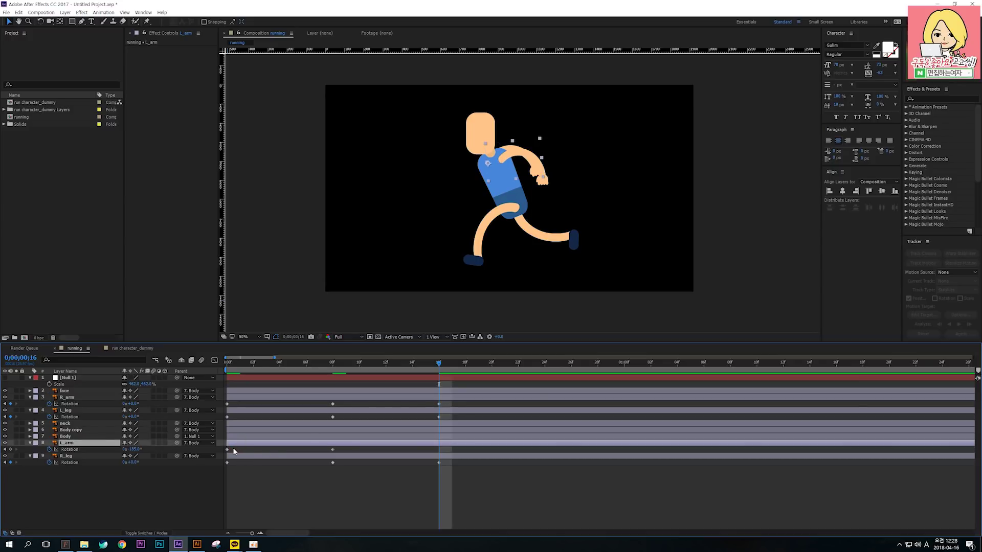
click(227, 450)
key(ctrl+c)
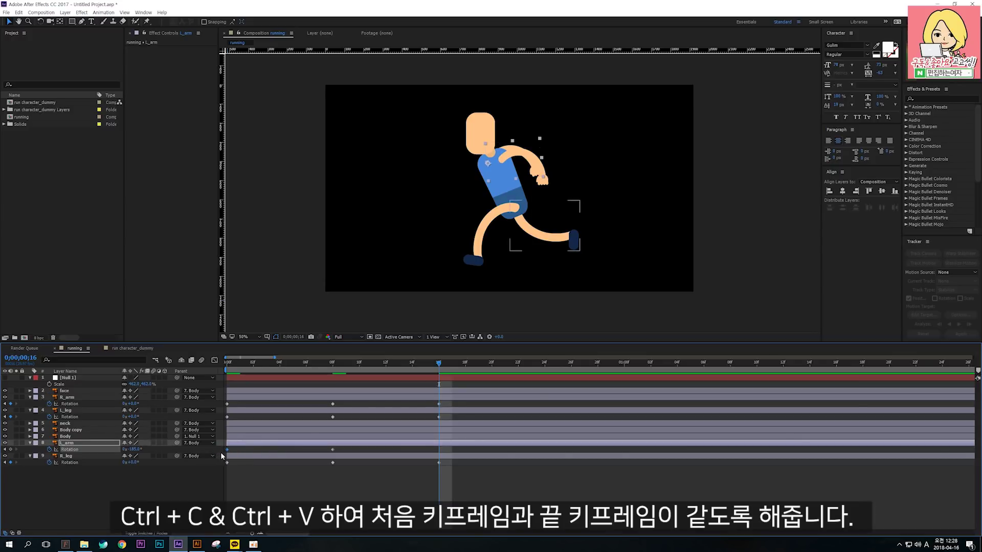
key(ctrl+v)
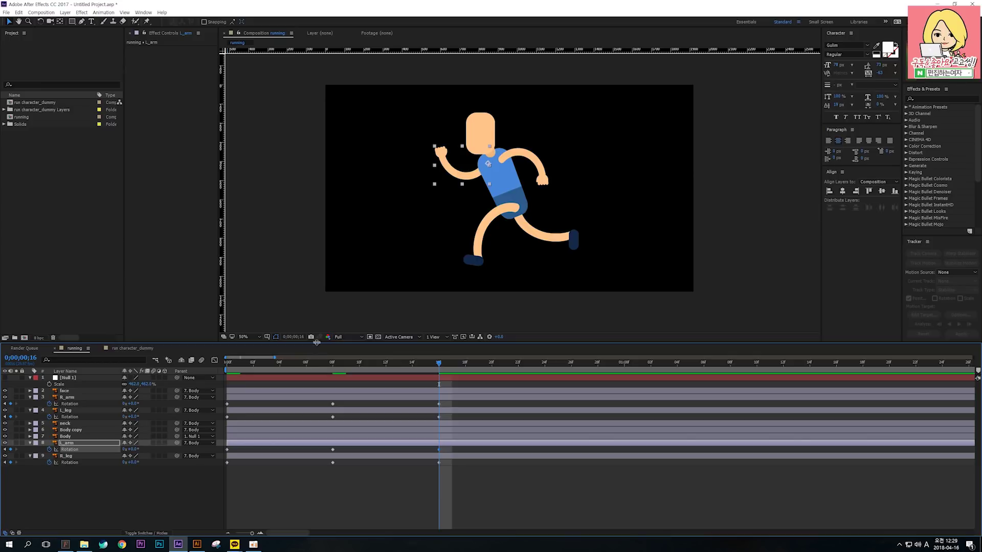
- Preview the complete run cycle of arms and legs from frame 0
key(Home)
key(minus)
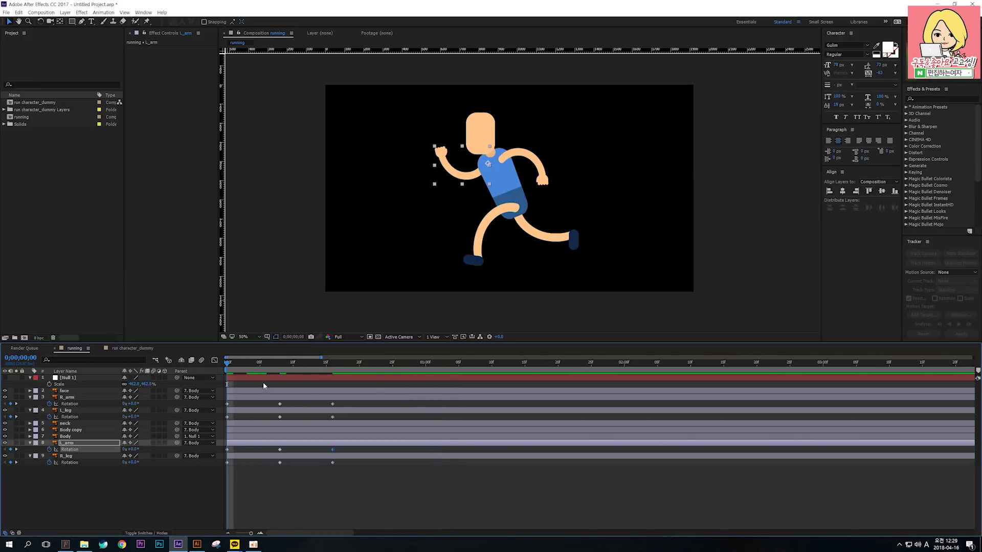
key(space)
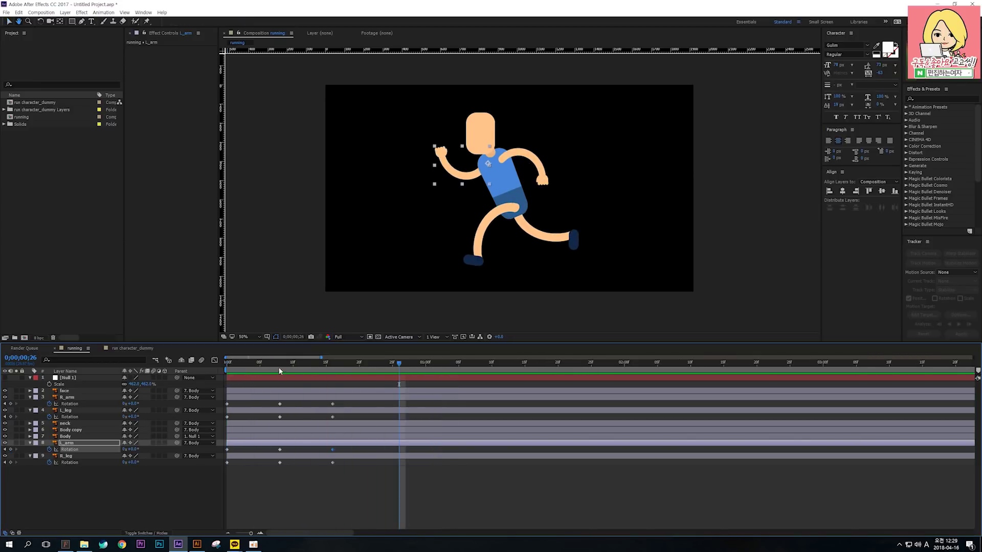
key(space)
key(equal)
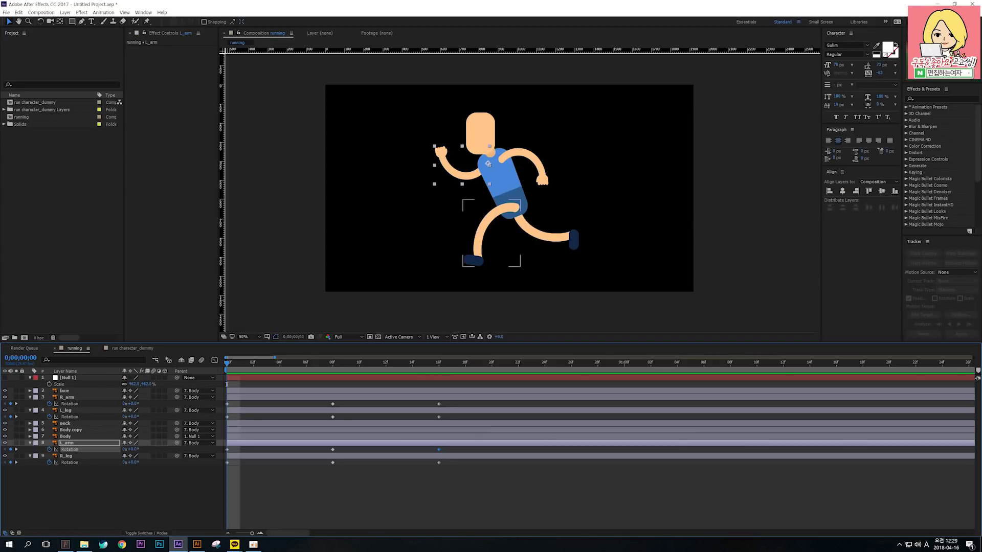
- Copy the L_leg layer's frame 8 Rotation keyframe to frame 6, two frames earlier
click(333, 362)
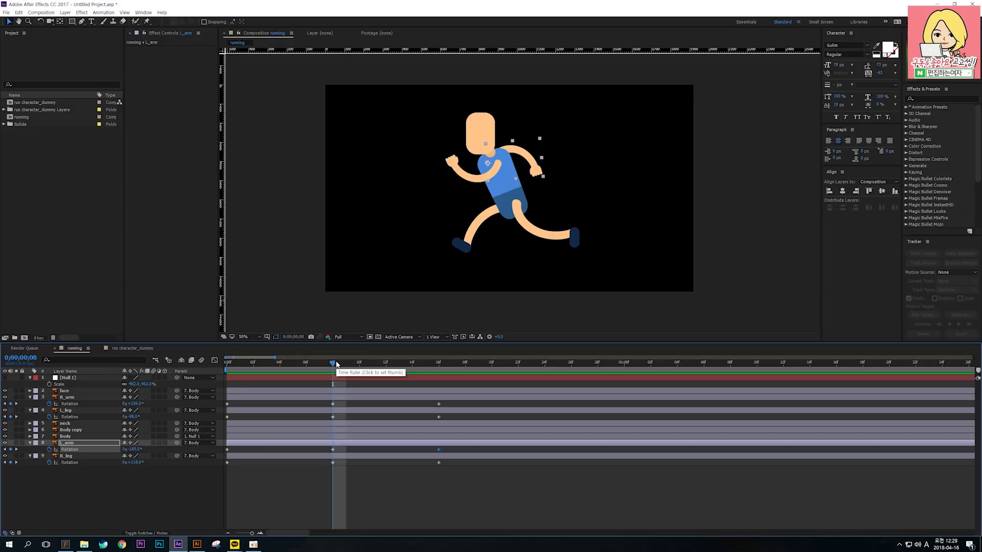
mouse_move(335, 365)
mouse_down()
mouse_move(323, 370)
mouse_move(333, 369)
mouse_up()
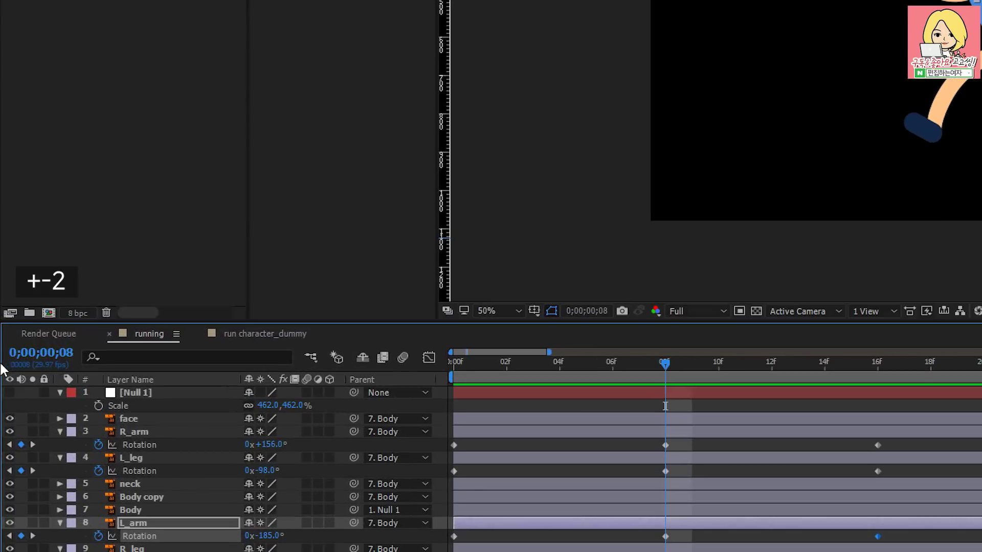
click(13, 358)
text(+)
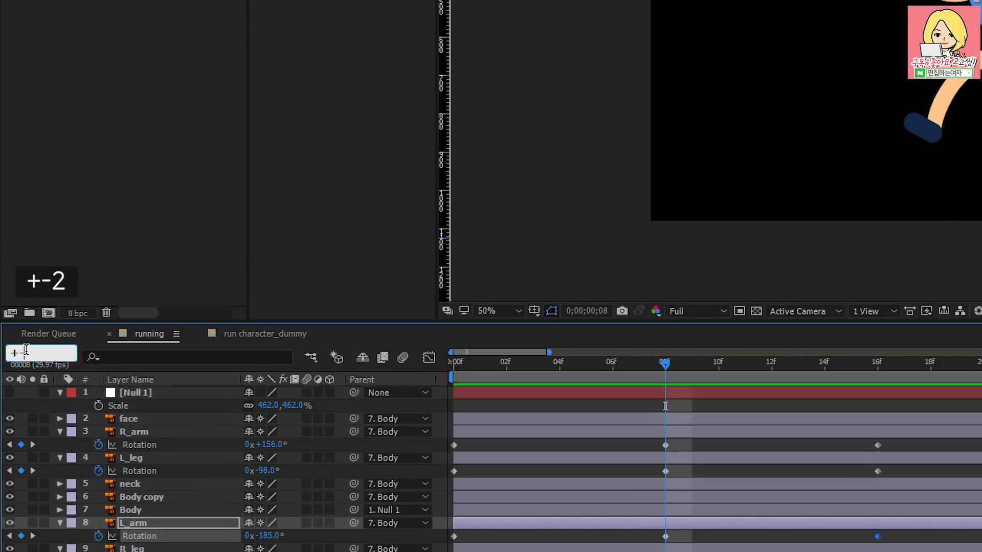
text(-2)
key(Return)
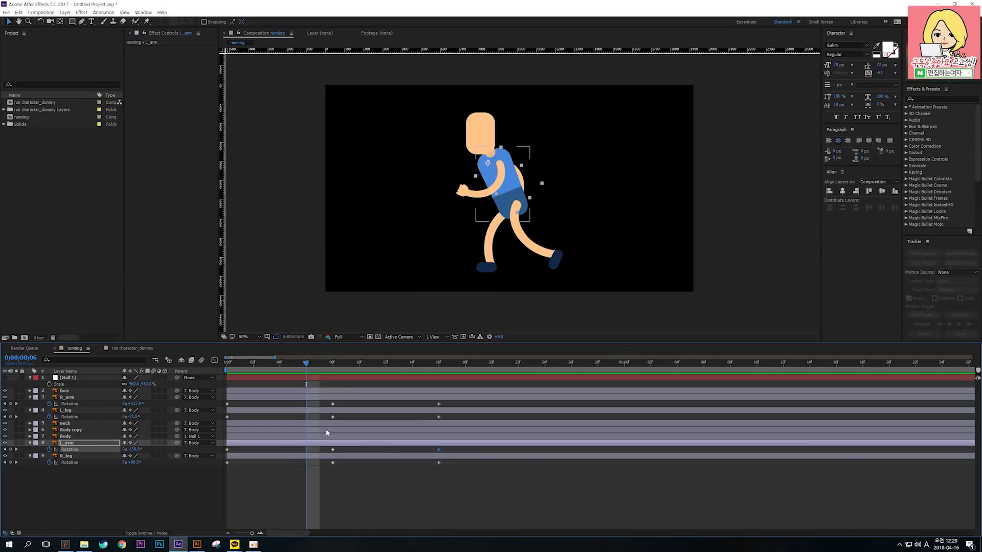
click(299, 486)
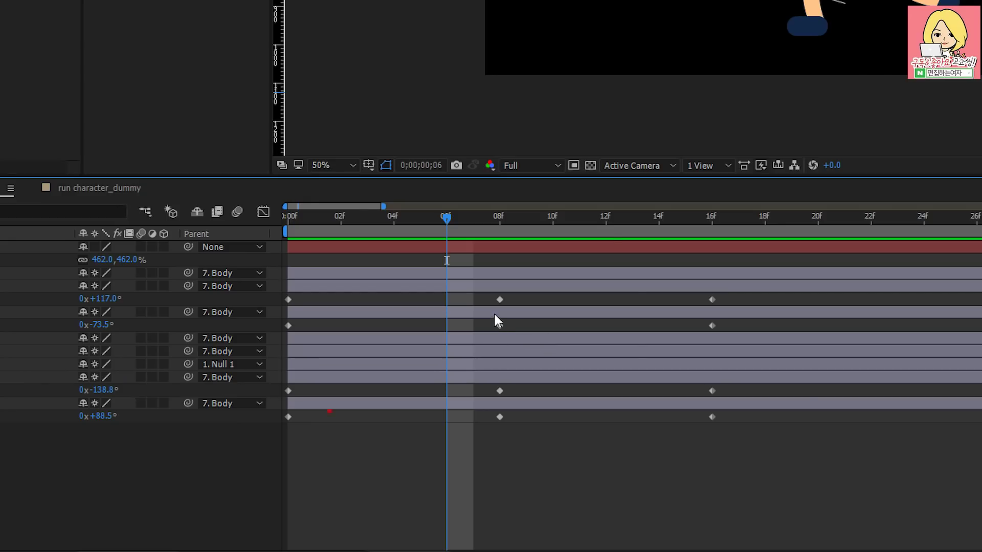
click(332, 412)
click(666, 325)
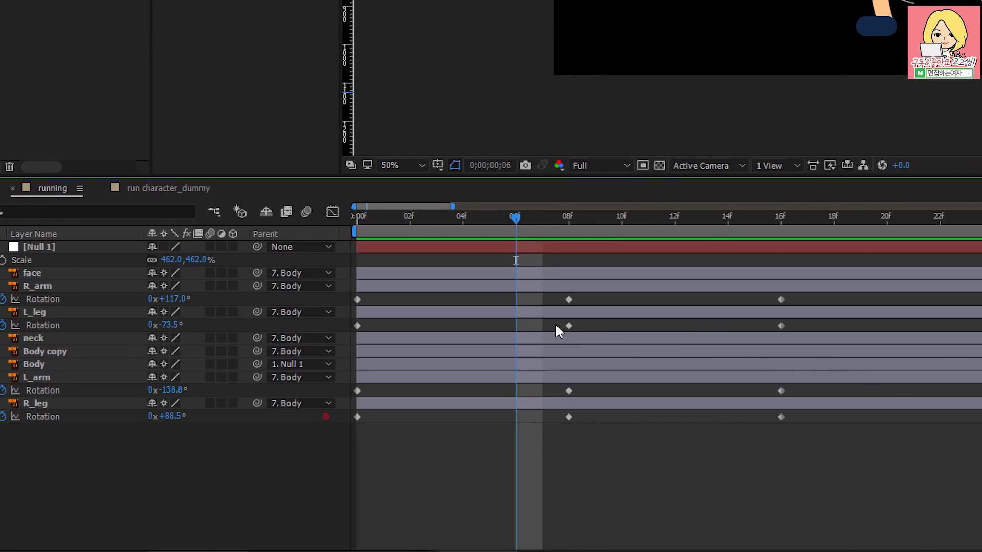
key(ctrl+c)
key(ctrl+v)
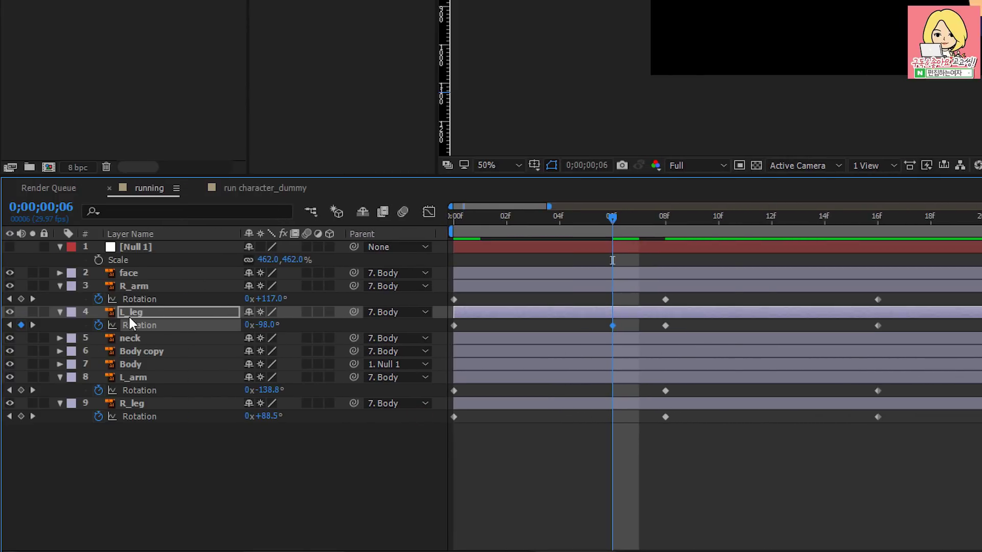
- Copy the R_leg layer's frame 8 Rotation keyframe to frame 6 as well
click(654, 406)
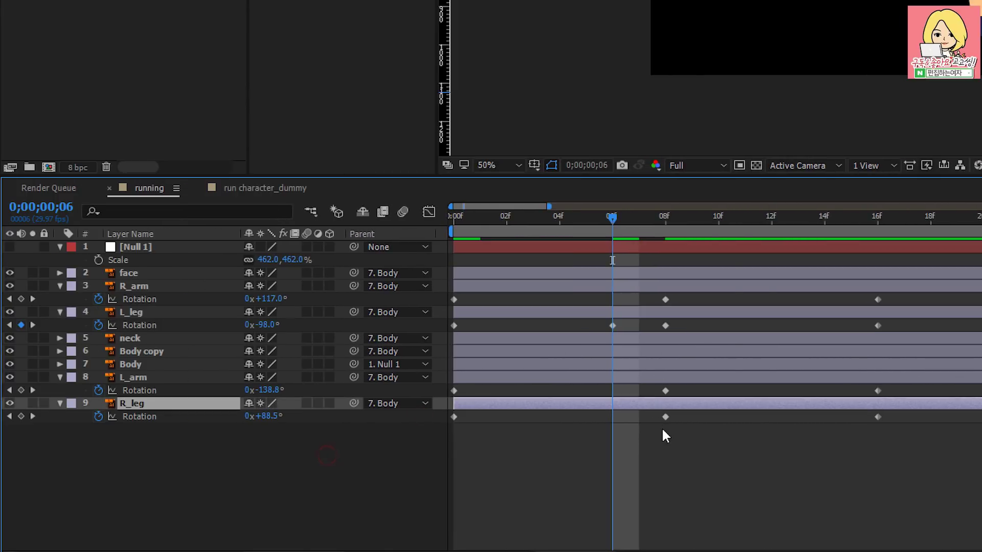
click(665, 417)
key(ctrl+c)
key(ctrl+v)
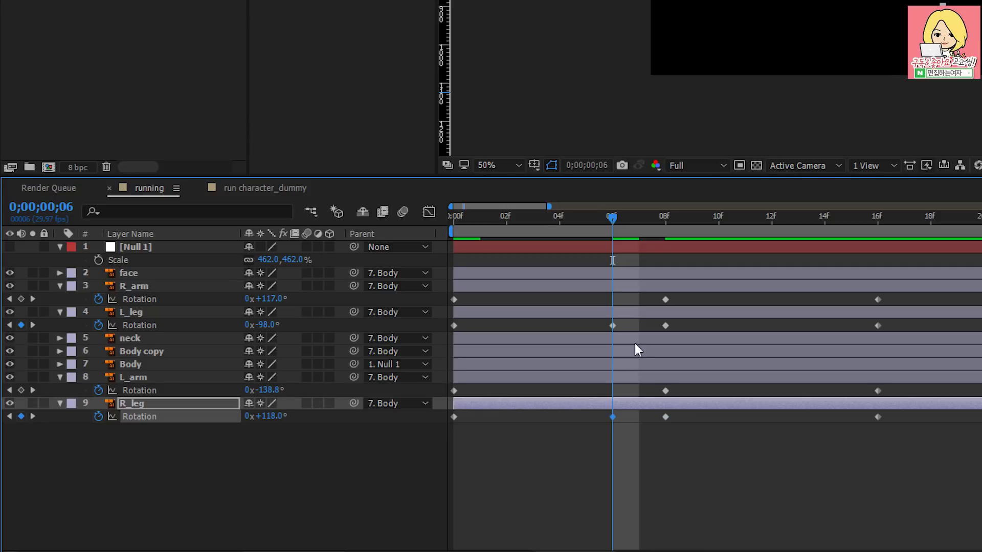
- Copy the L_leg layer's frame 16 Rotation keyframe to frame 14, two frames before the cycle's end
drag(300, 361, 437, 374)
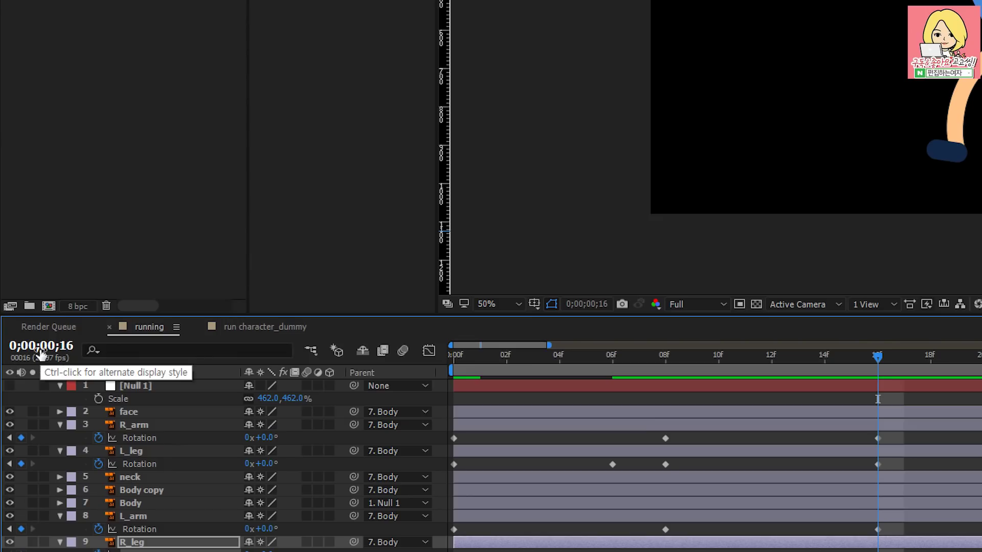
click(24, 358)
text(+)
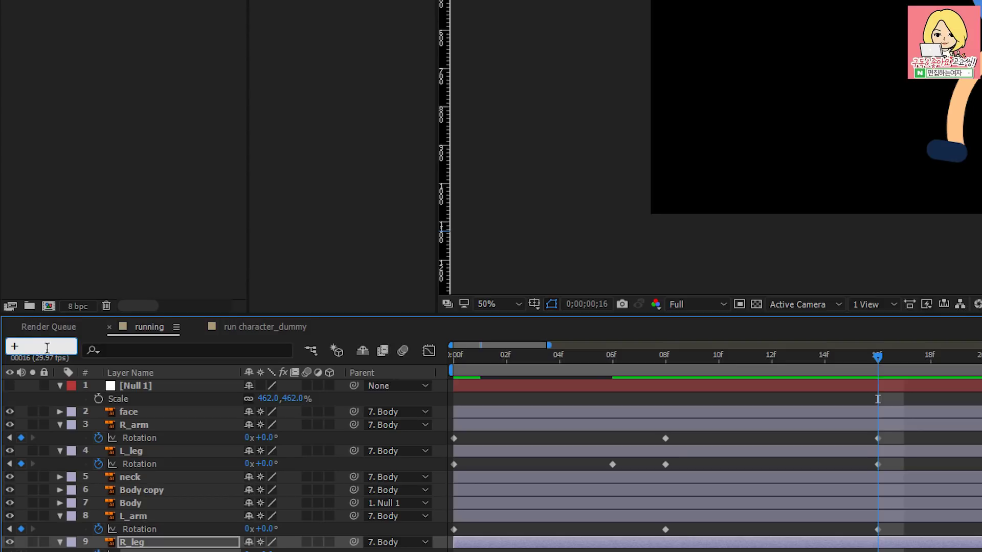
text(-2)
key(Return)
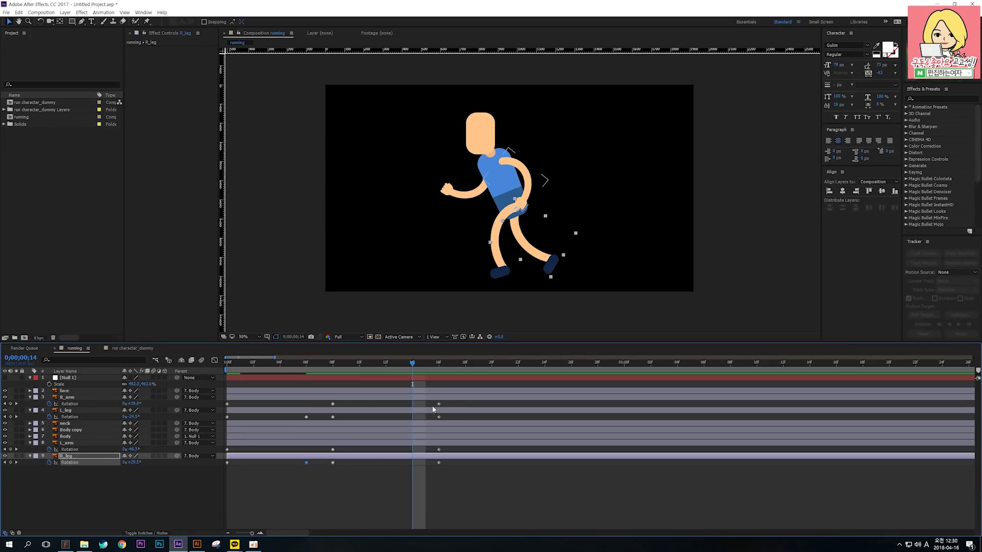
click(432, 400)
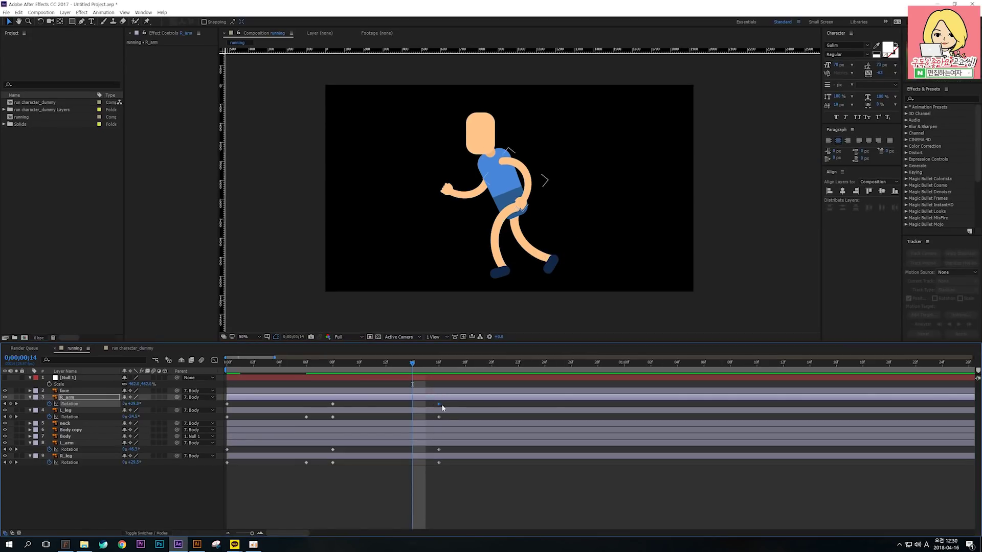
click(439, 417)
key(ctrl+c)
key(ctrl+v)
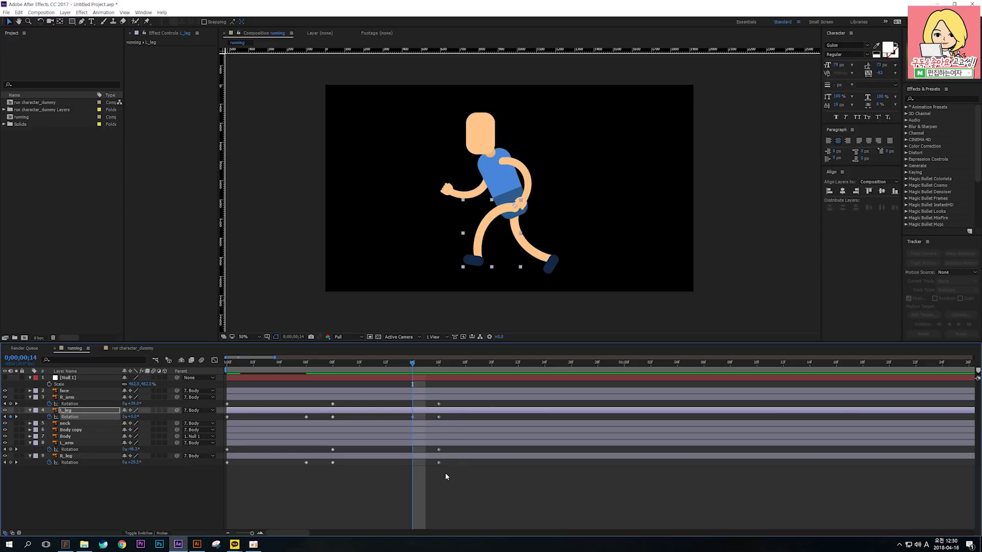
- Copy the R_leg layer's frame 16 Rotation keyframe to frame 14 and preview the motion
click(439, 462)
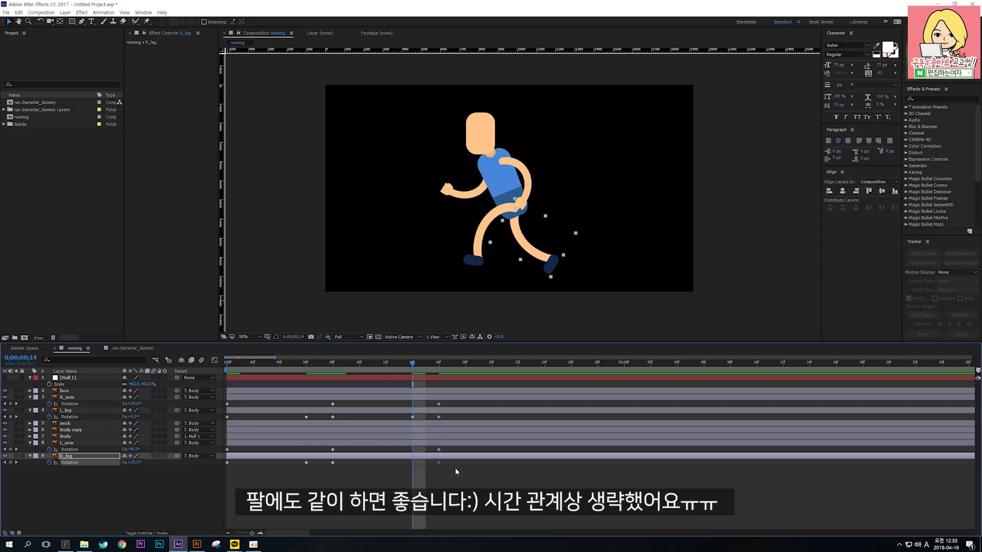
key(ctrl+c)
key(ctrl+v)
ctrl+click(82, 411)
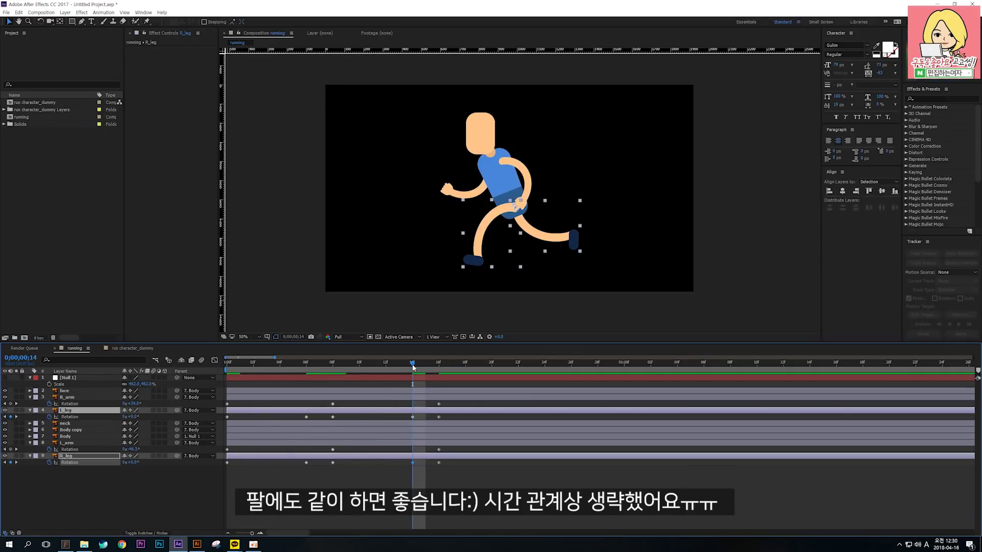
key(space)
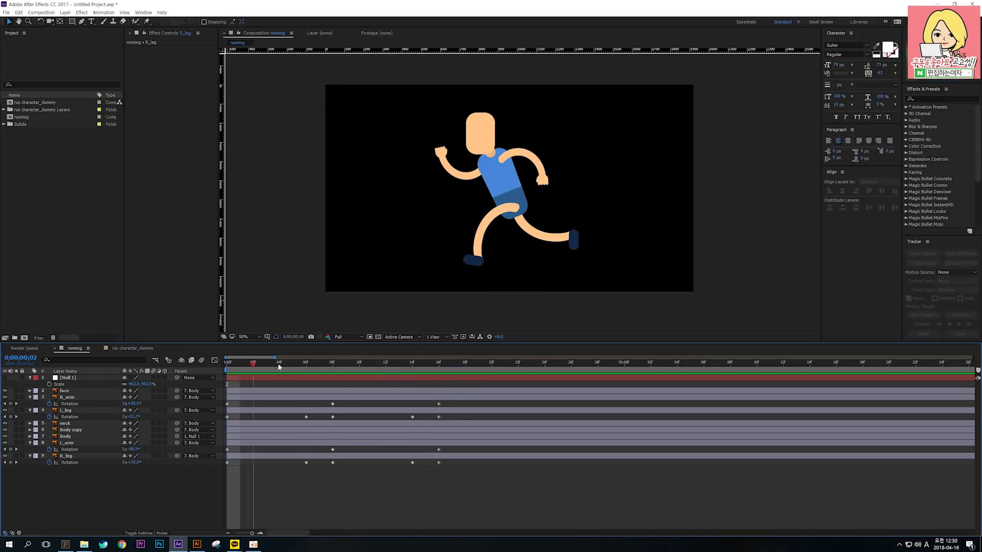
- At frame 8, exaggerate the stride by rotating L_leg to about -117° and R_leg slightly further, comparing it with frame 6
drag(279, 366, 305, 370)
drag(312, 363, 331, 369)
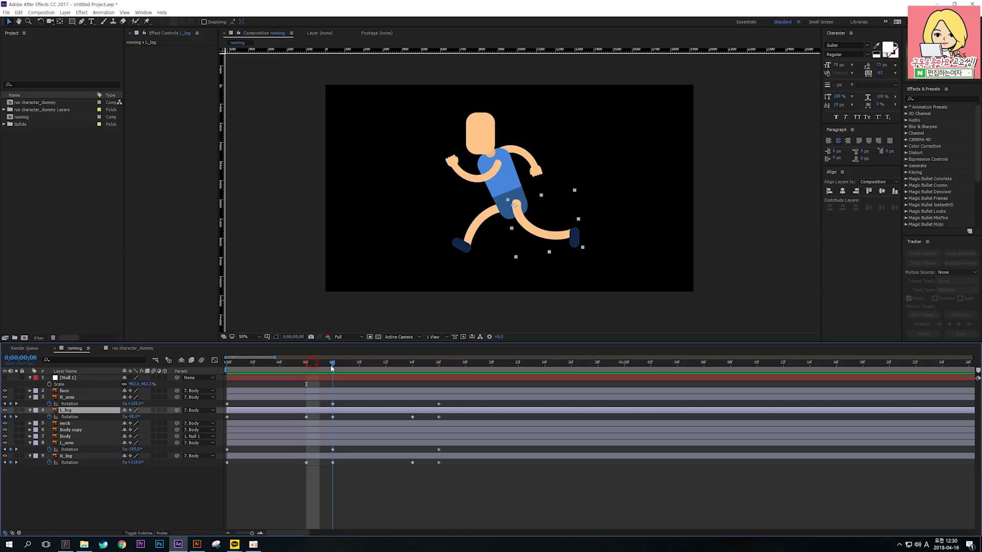
click(358, 481)
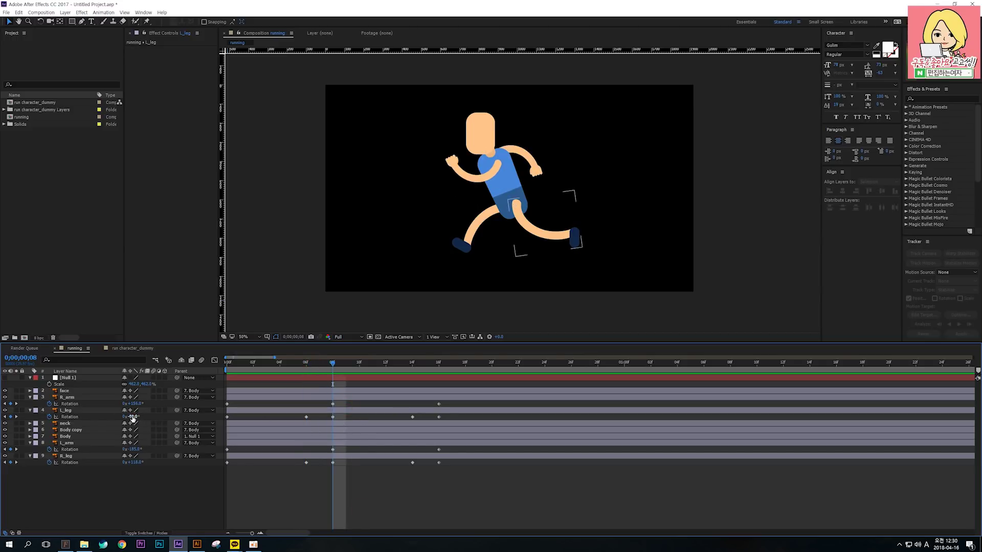
drag(133, 417, 128, 418)
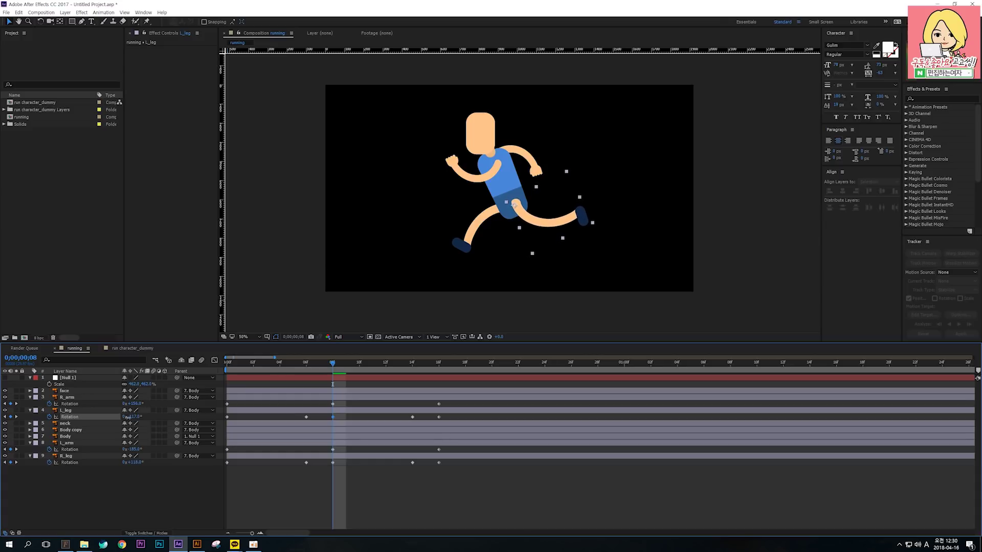
click(339, 456)
drag(140, 463, 142, 462)
click(318, 364)
click(307, 364)
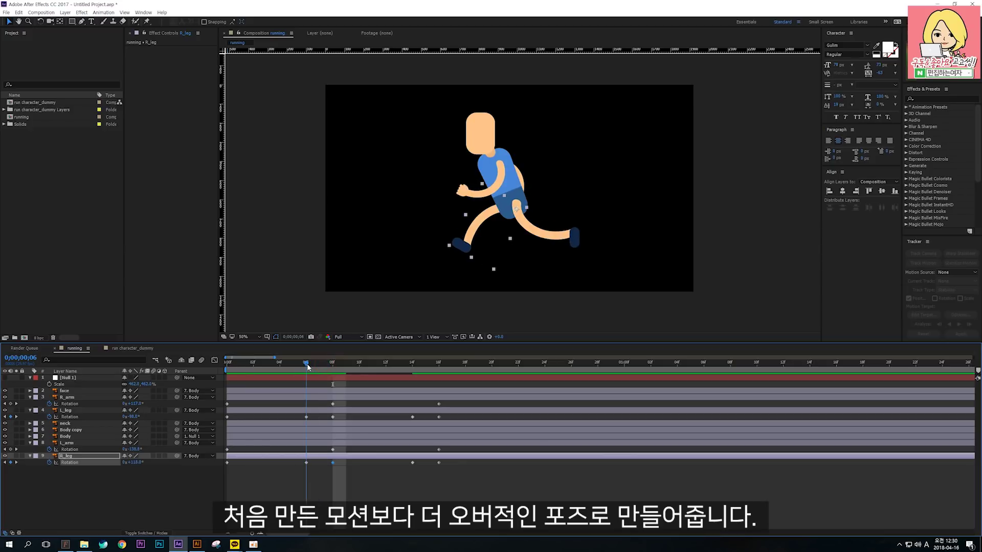
click(333, 364)
- At frame 16, rotate the L_leg layer to about 15° and the R_leg layer to about -19°, and preview the cycle
drag(333, 366, 409, 371)
click(414, 417)
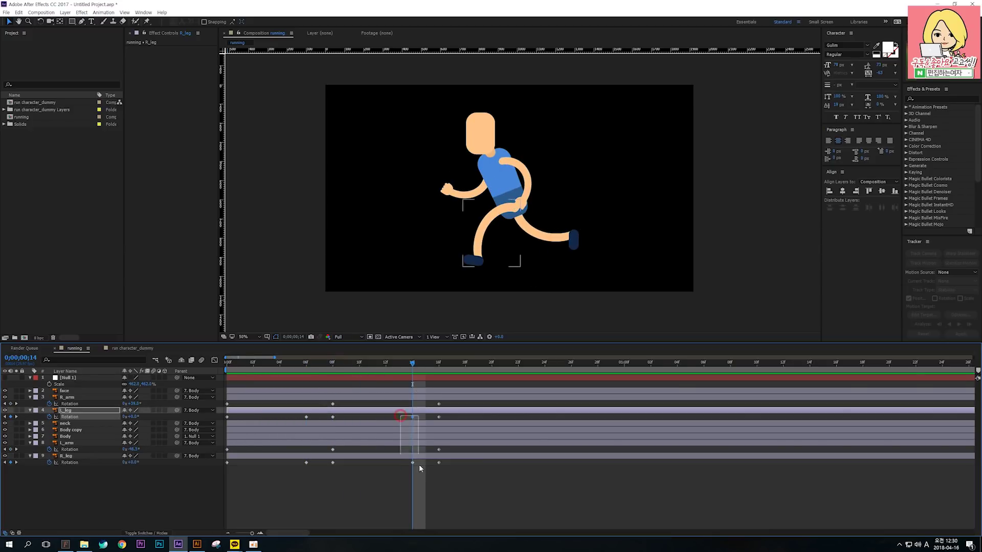
click(422, 484)
click(435, 366)
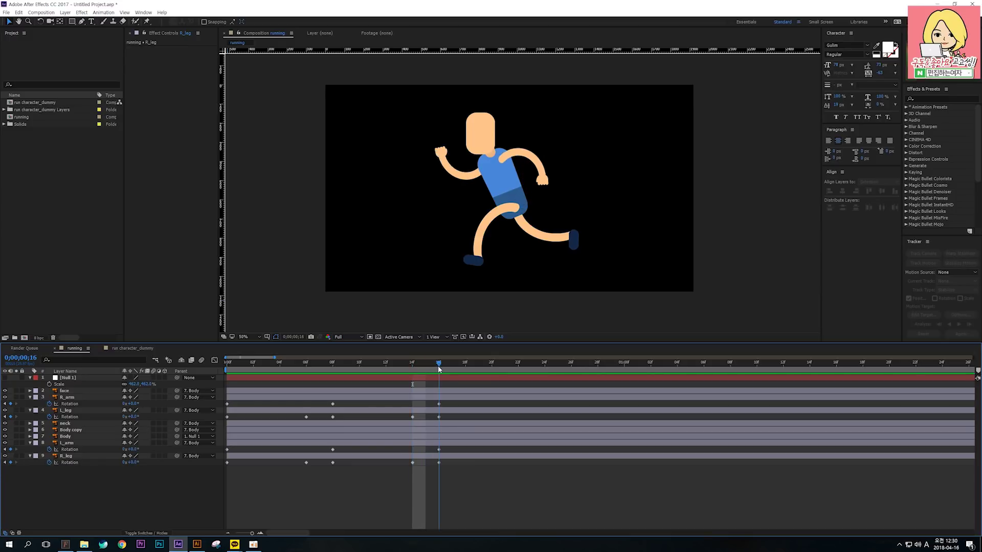
click(98, 398)
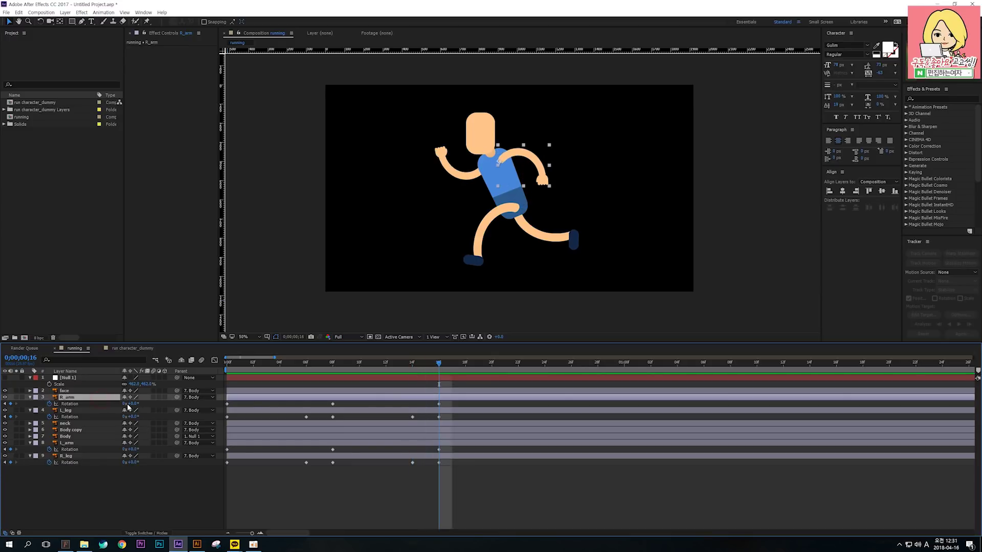
drag(133, 417, 140, 417)
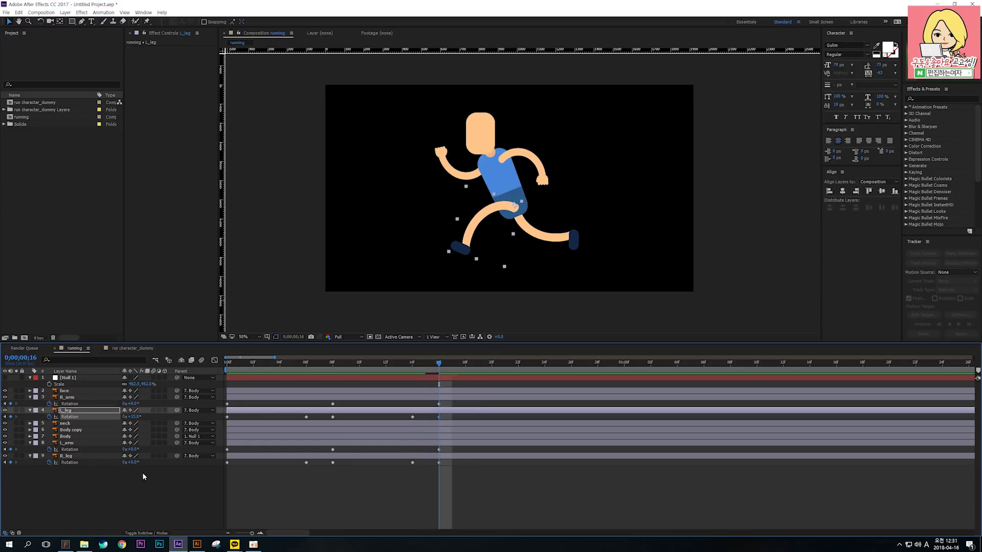
drag(134, 463, 130, 463)
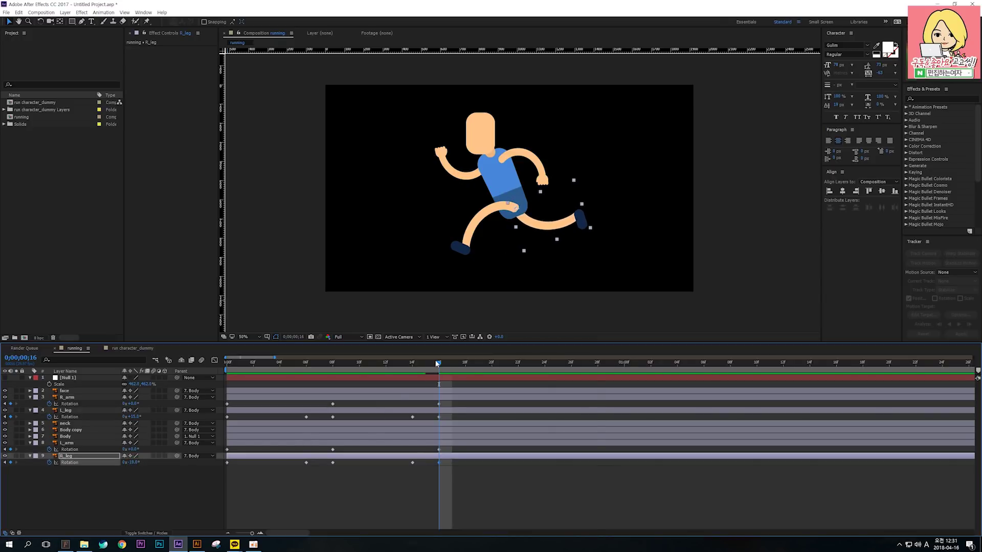
key(space)
key(space)
- Copy the L_leg layer's frame 16 Rotation keyframe over its frame 0 keyframe
click(438, 417)
key(Home)
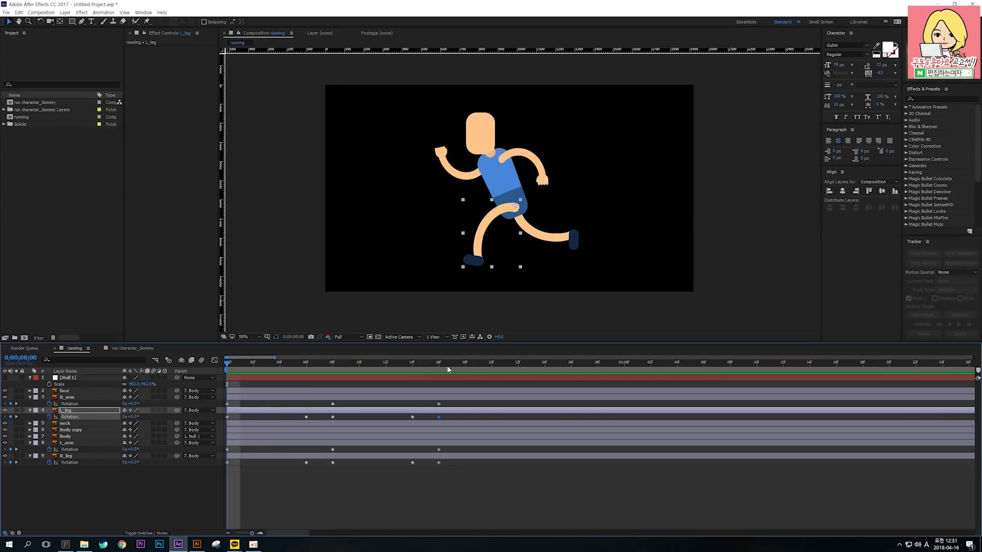
click(442, 367)
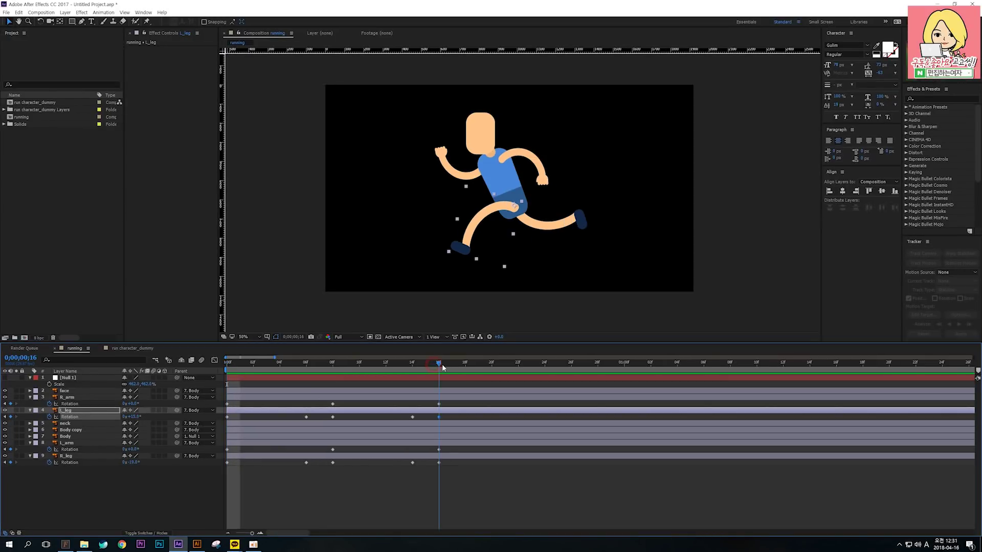
drag(404, 364, 215, 364)
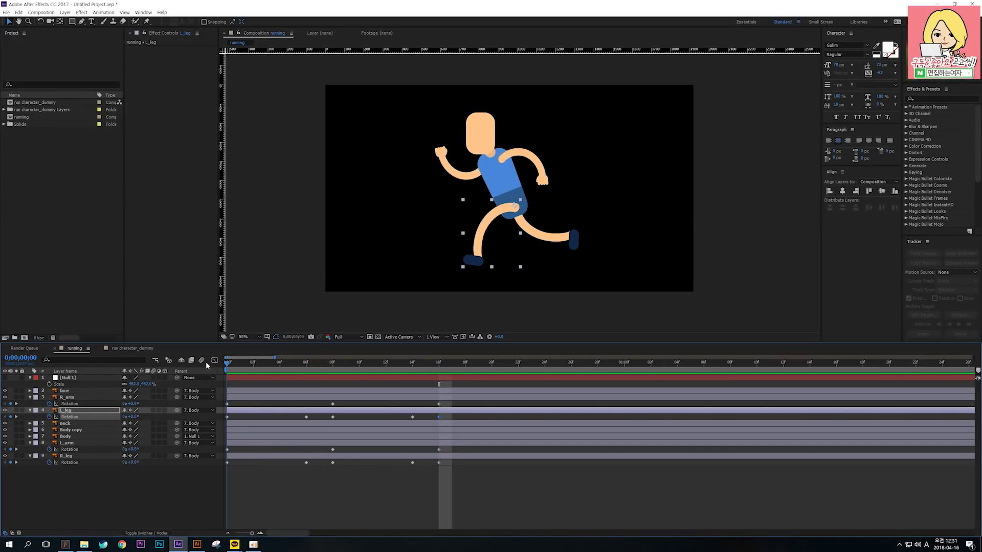
click(430, 416)
drag(433, 417, 444, 419)
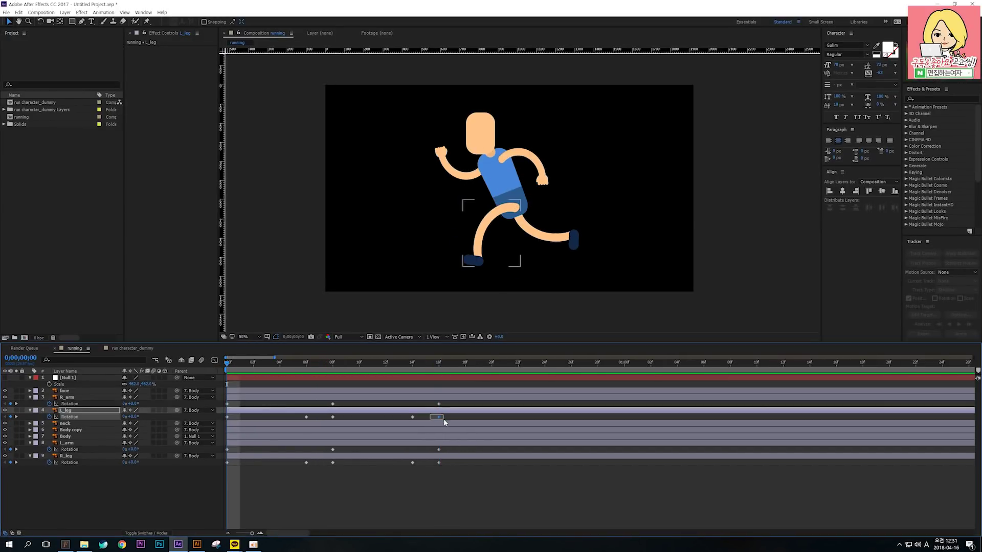
key(ctrl+c)
key(ctrl+v)
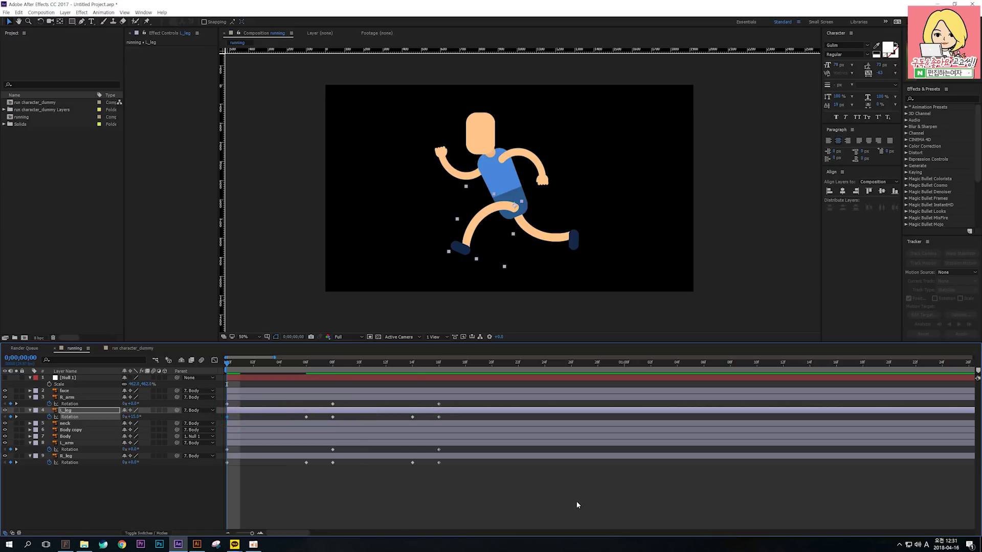
- Copy the R_leg layer's frame 16 Rotation keyframe over its frame 0 keyframe and deselect it
click(438, 462)
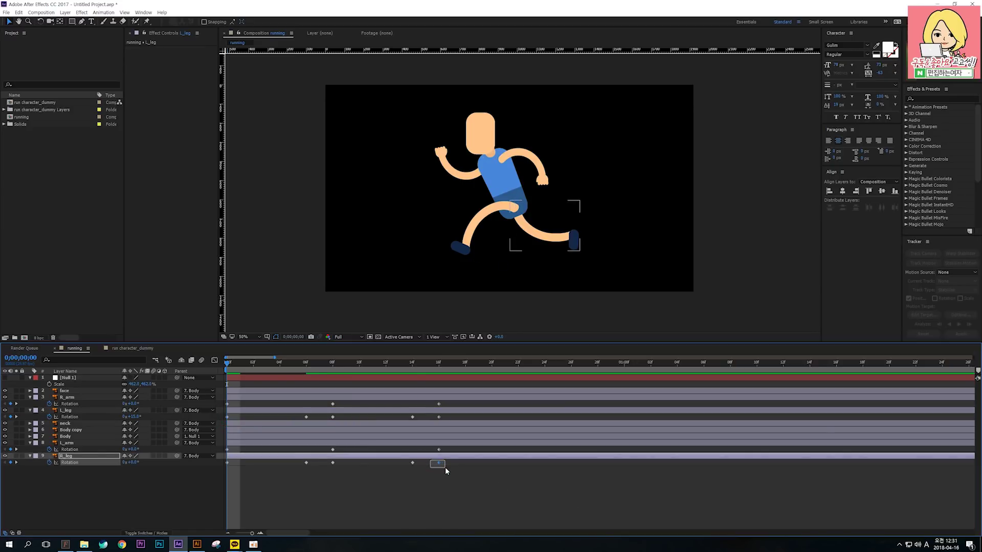
key(ctrl+c)
key(ctrl+v)
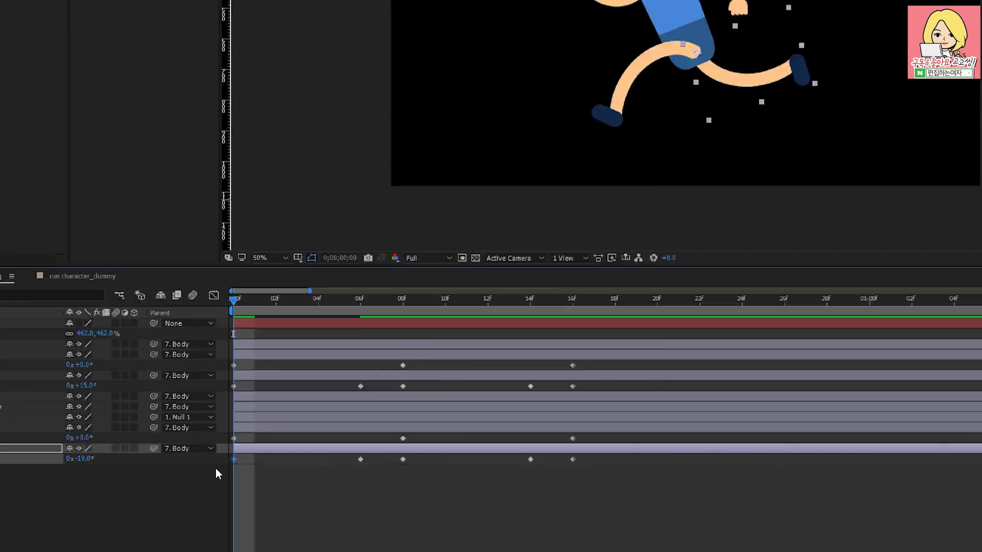
click(298, 465)
key(ctrl+2)
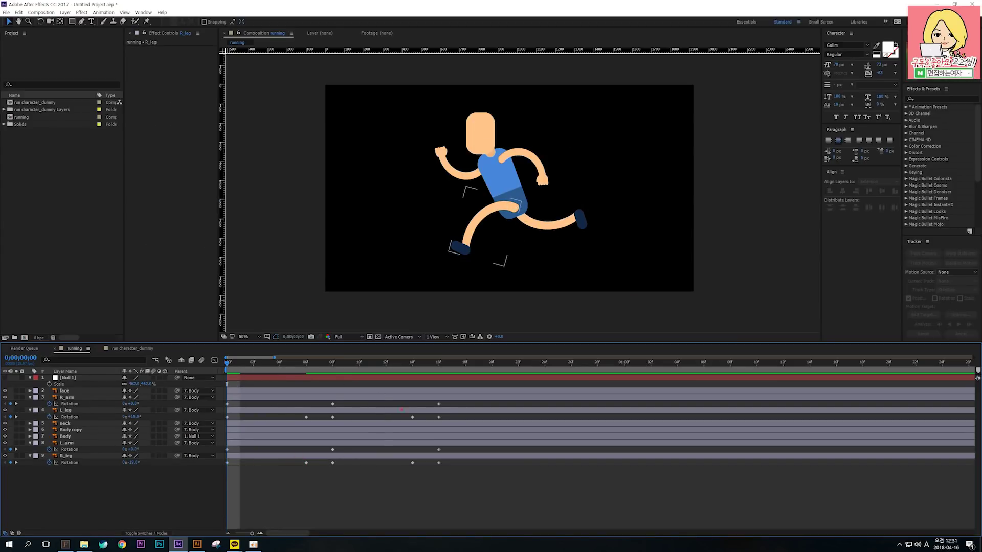
- Compare the L_leg and R_leg keyframes at frames 0 and 16 and preview the run cycle
drag(428, 412, 447, 423)
drag(217, 409, 234, 427)
drag(218, 460, 239, 471)
drag(427, 455, 451, 470)
key(Escape)
key(space)
key(space)
- Keyframe the Body layer's Position at frame 0, and lower the body to about -1.2, 1.7 at frame 4
click(479, 174)
click(76, 436)
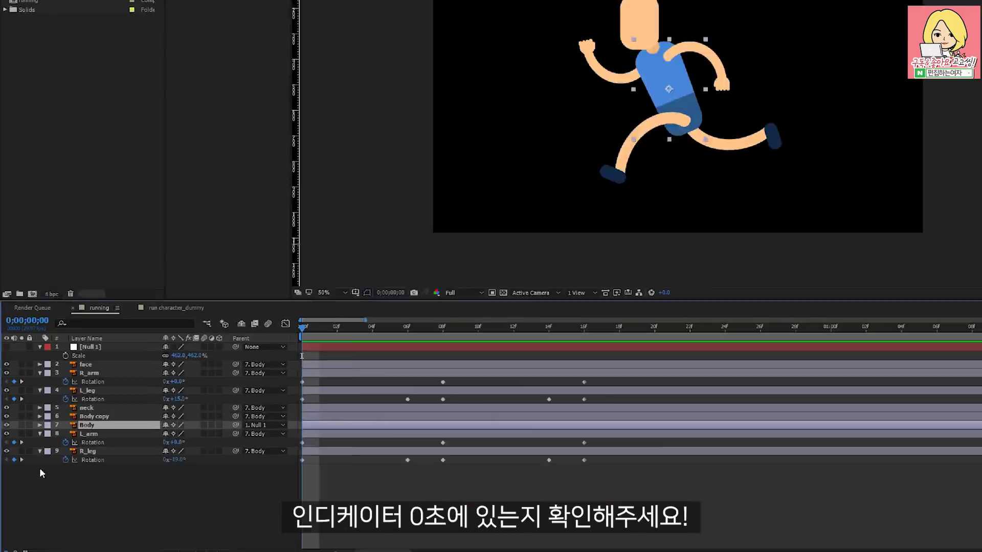
key(p)
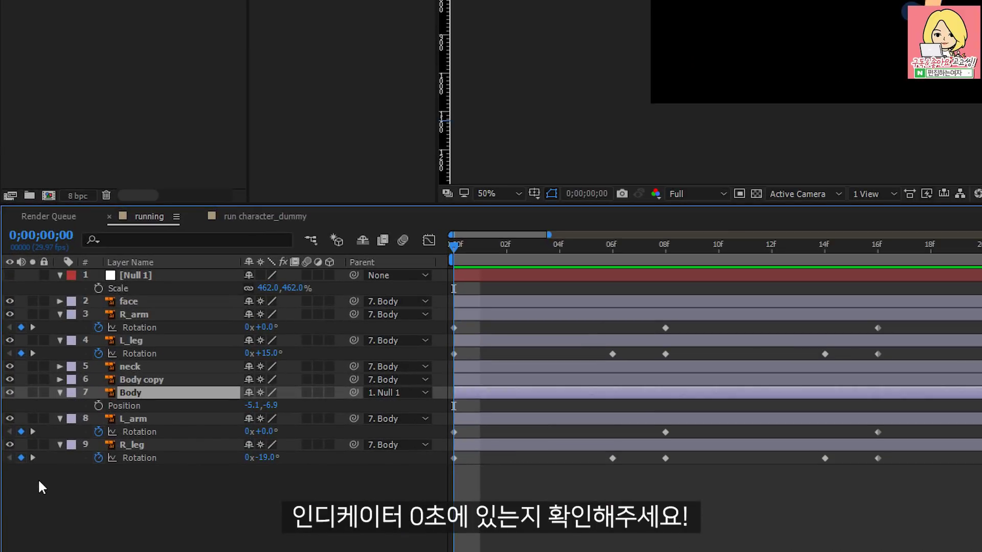
click(103, 406)
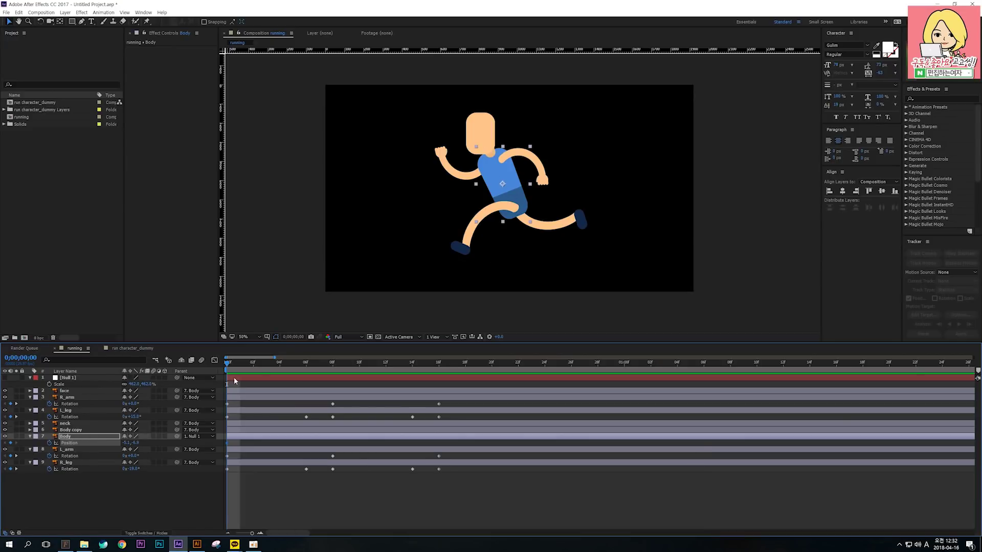
drag(248, 363, 277, 364)
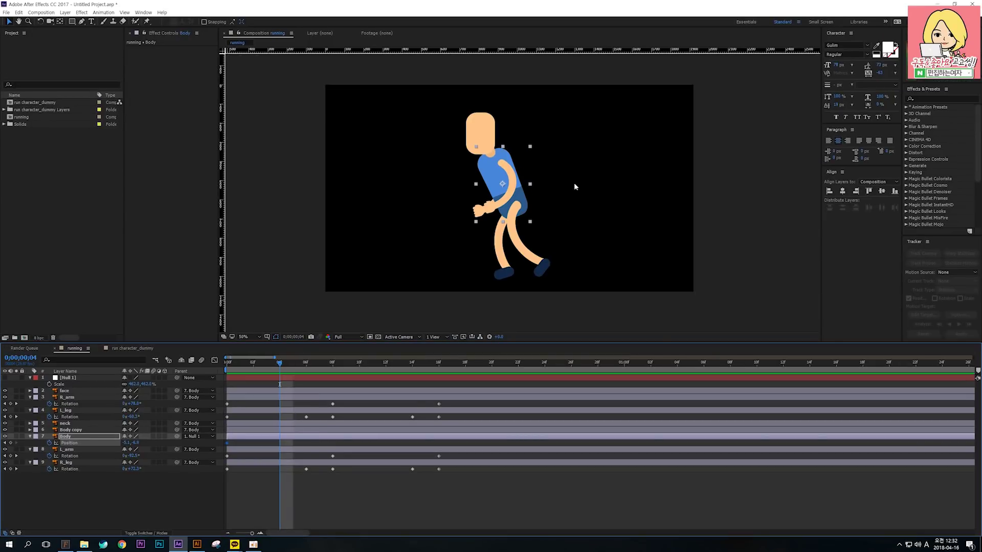
drag(508, 173, 506, 181)
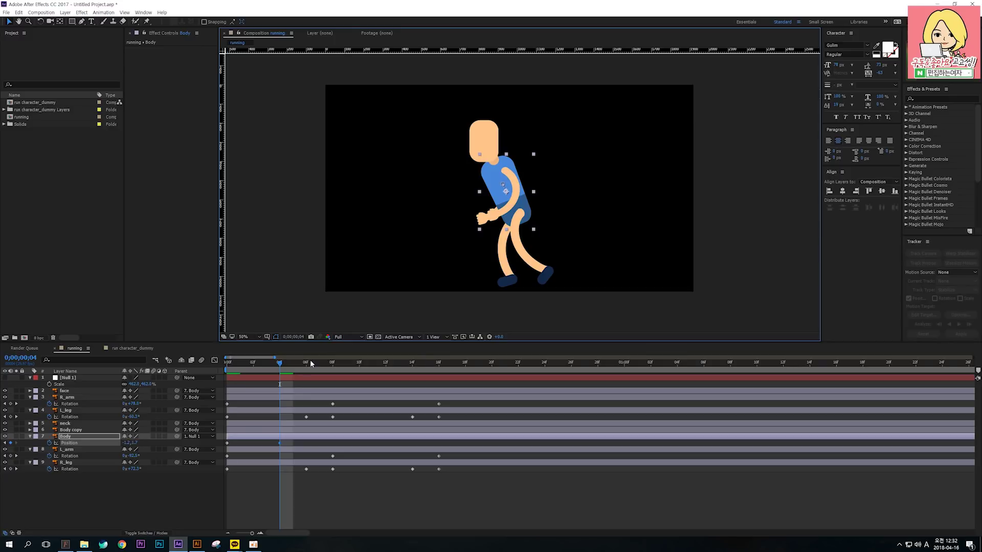
- Copy the Body layer's frame 0 Position keyframe to frame 8 and check the motion
drag(310, 360, 332, 360)
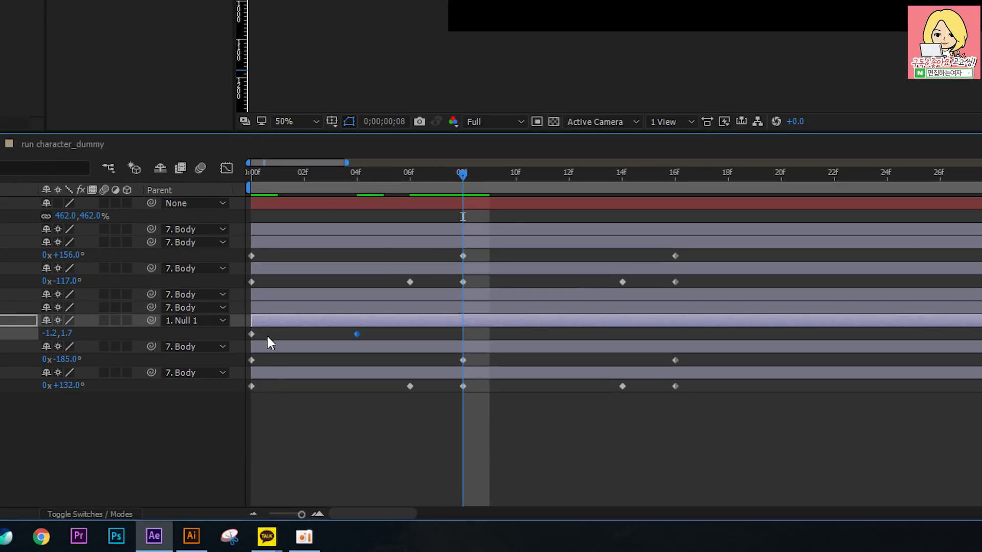
drag(250, 336, 229, 348)
key(ctrl+c)
key(ctrl+v)
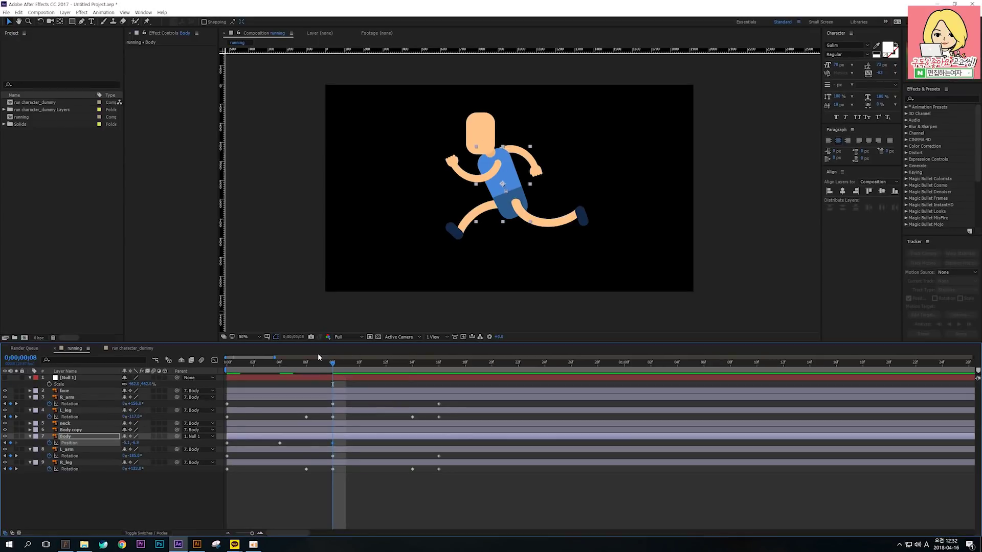
click(285, 167)
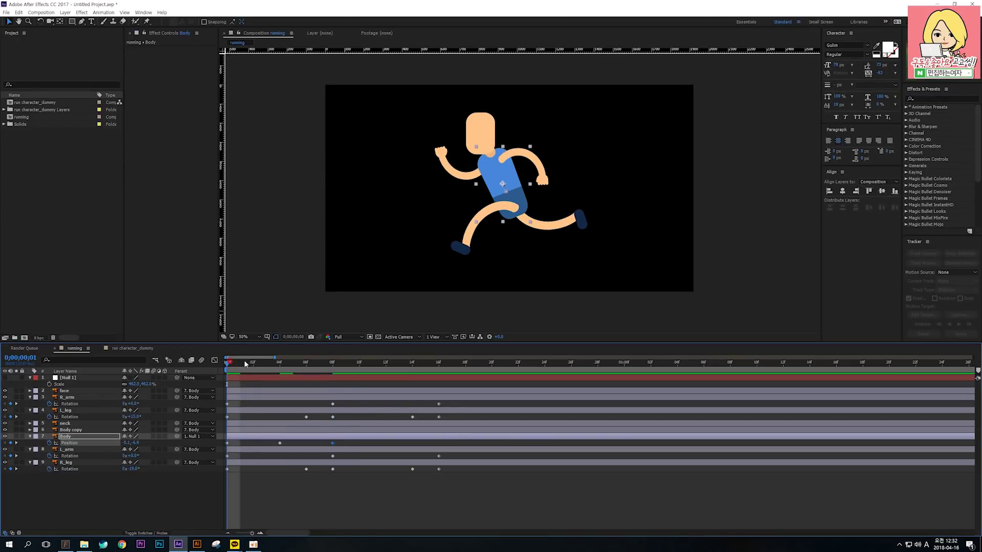
- Keyframe the Body layer's Rotation at frame 0, and rotate the body to about -4° at frame 4
drag(245, 364, 222, 363)
click(60, 499)
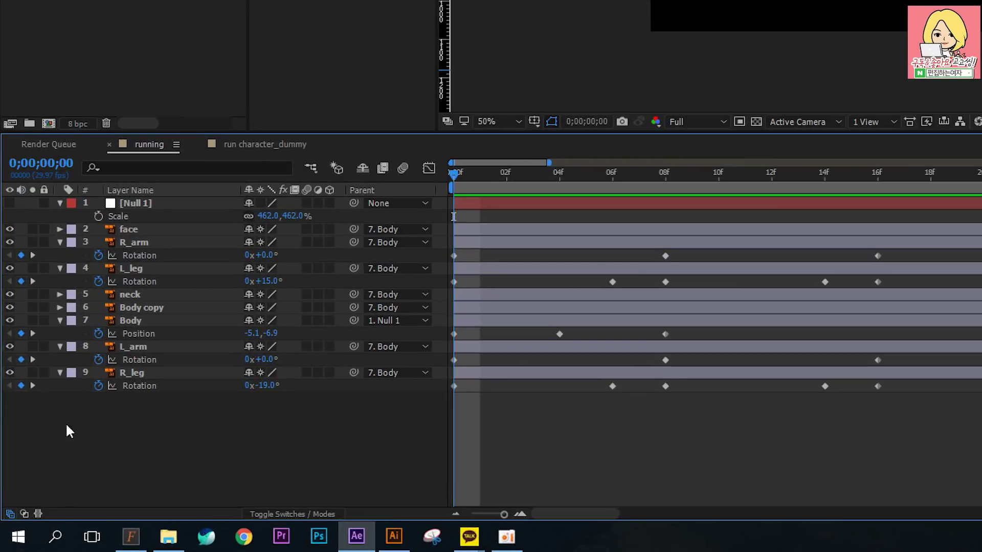
click(130, 320)
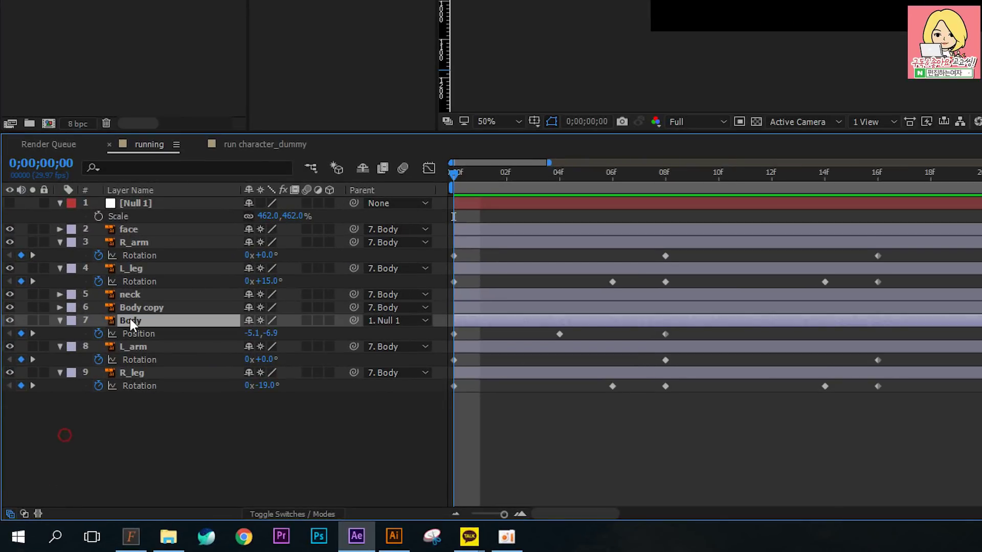
key(r)
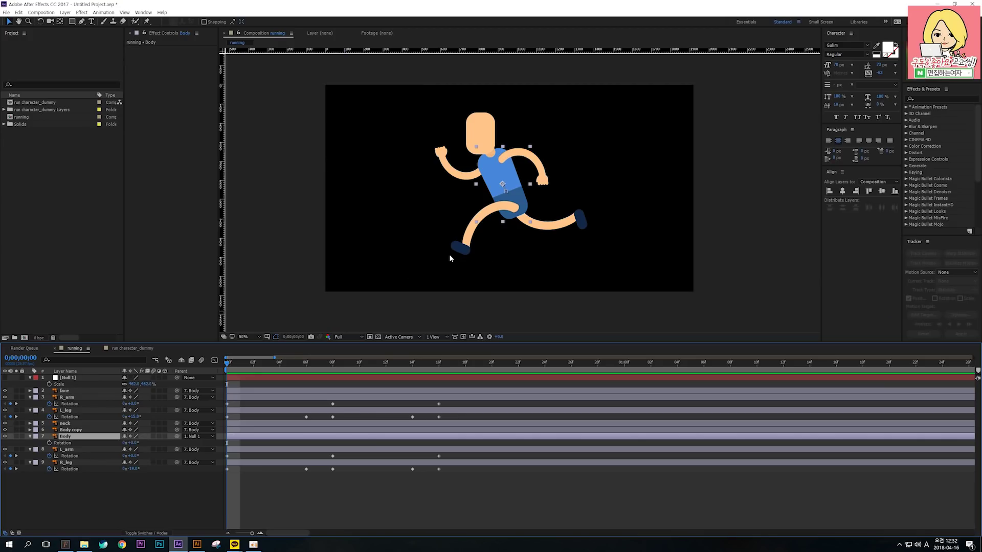
click(50, 444)
click(278, 363)
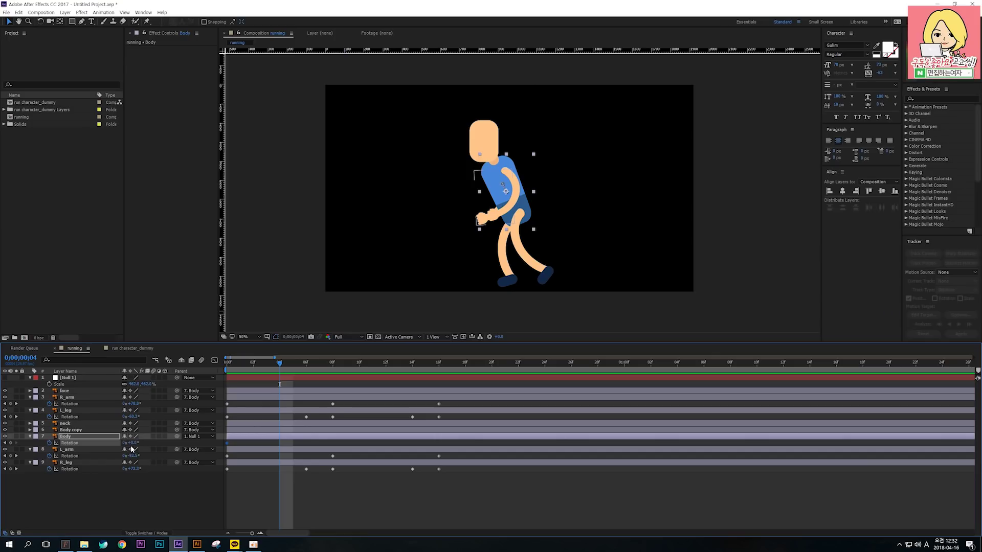
drag(130, 443, 134, 443)
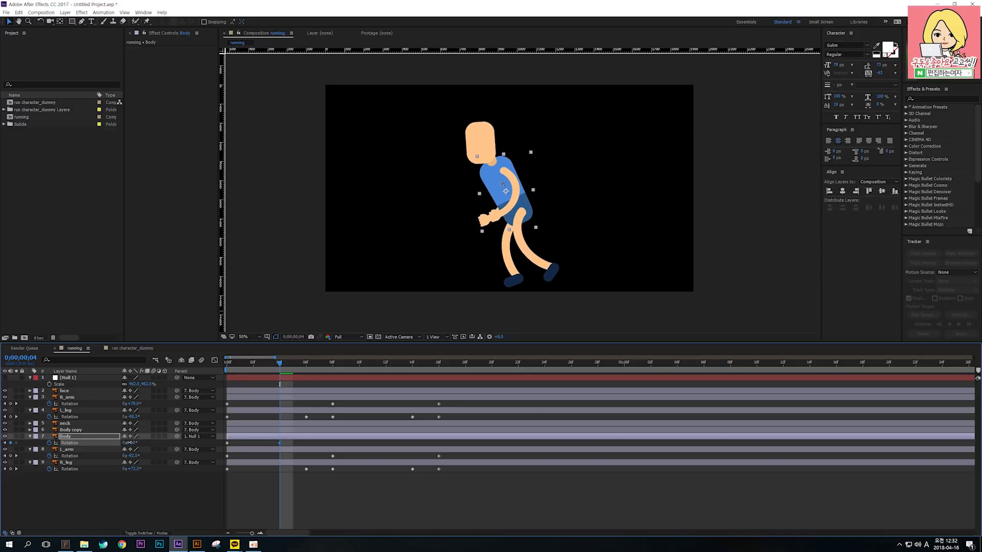
- Copy the Body layer's frame 0 Rotation keyframe to frame 8 and preview the run cycle
key(k)
key(k)
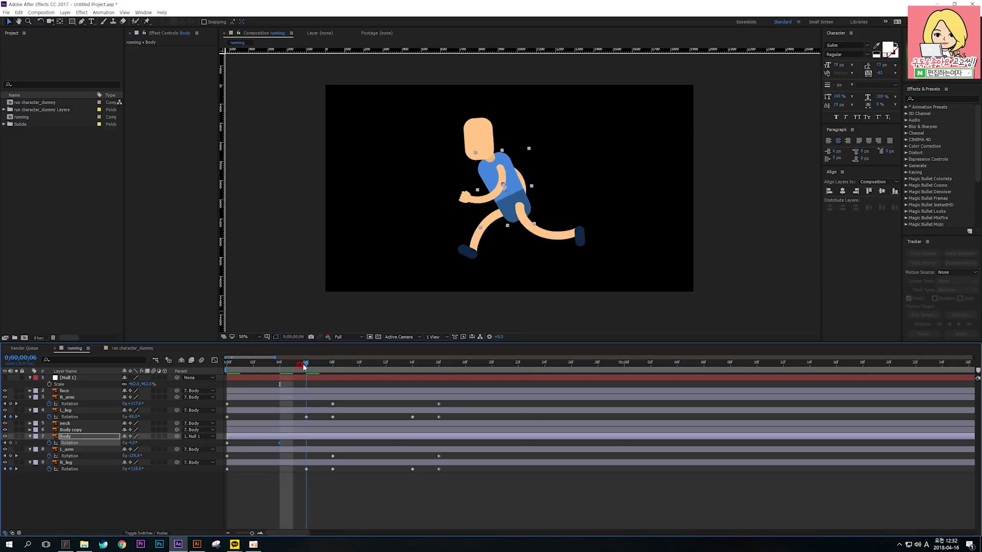
click(227, 443)
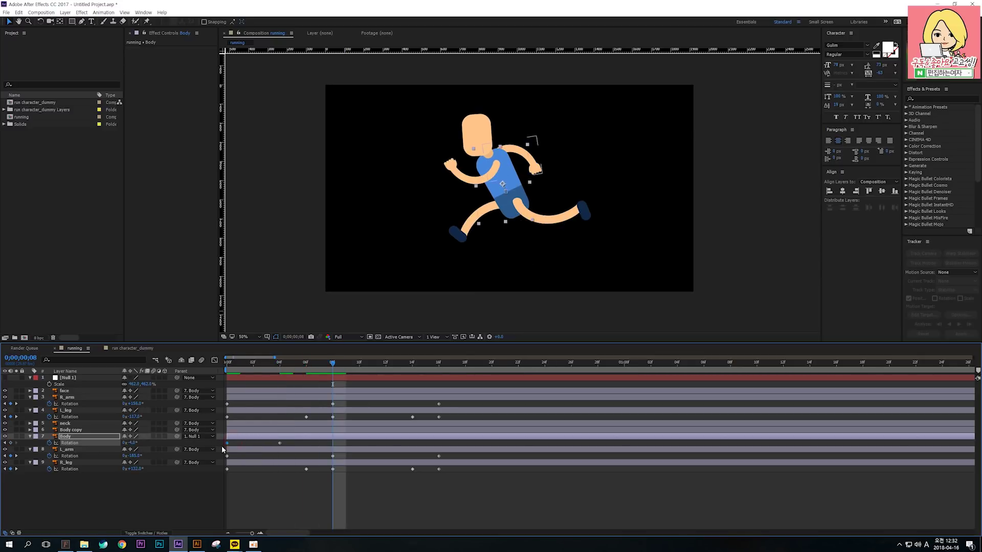
key(ctrl+v)
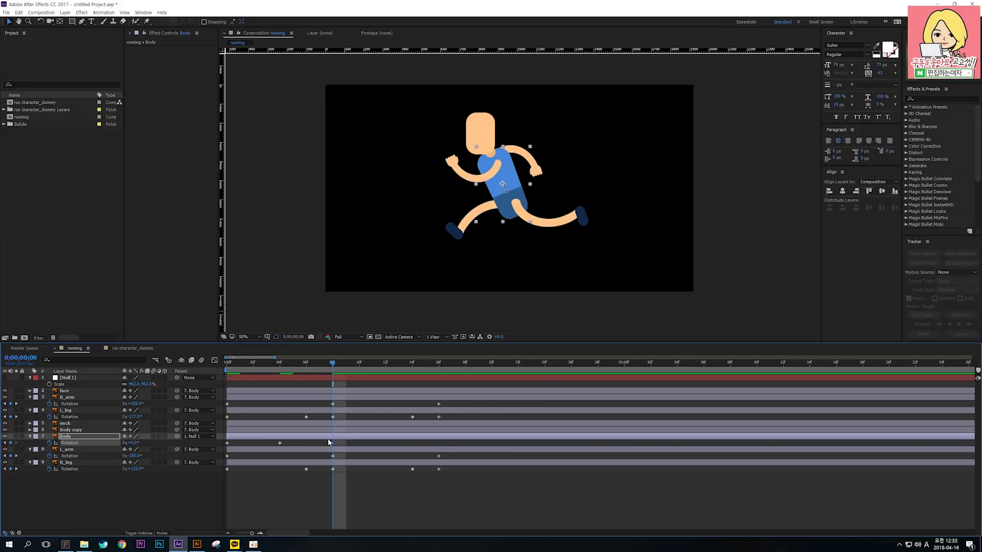
key(space)
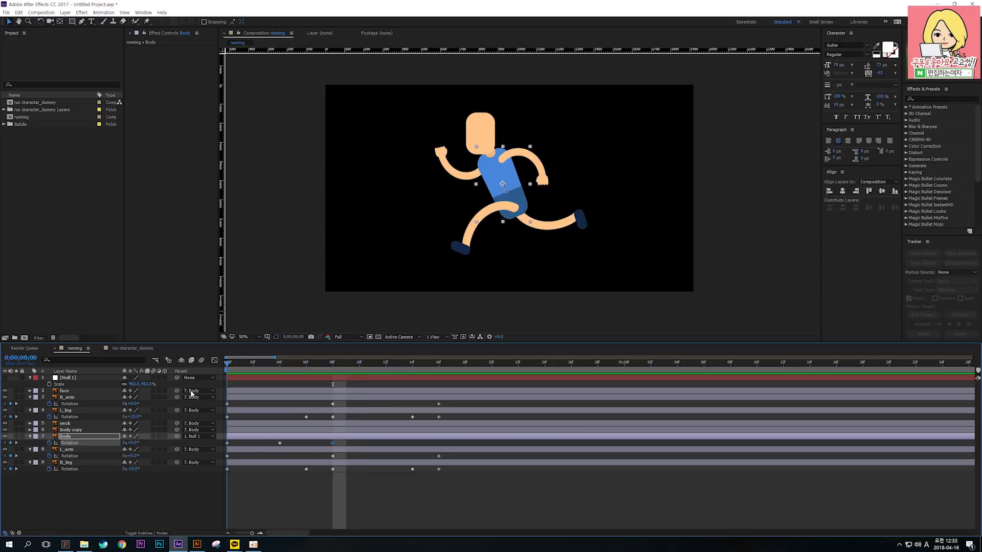
key(space)
- Move the face layer's anchor point to the base of the head at the neck, and return to the Selection tool
click(495, 151)
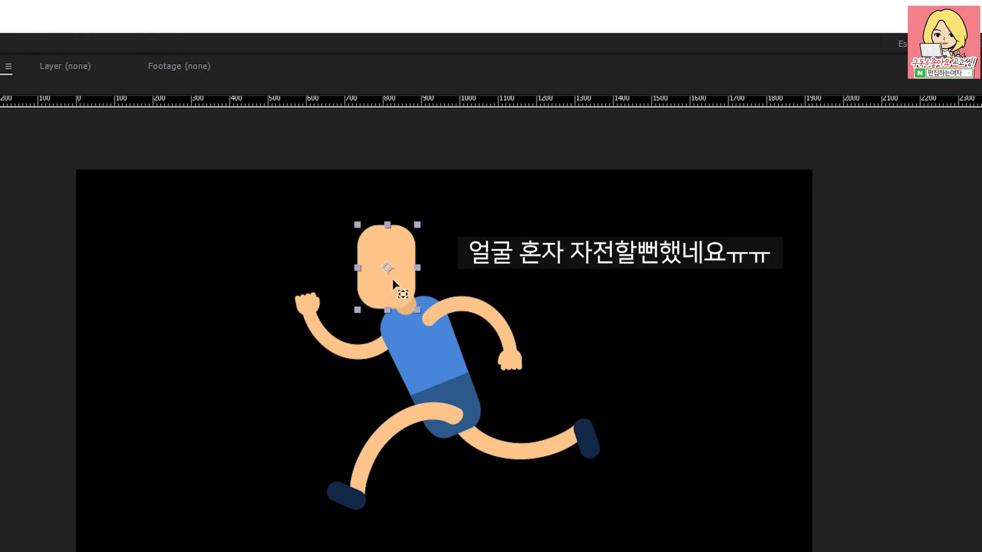
drag(386, 270, 399, 303)
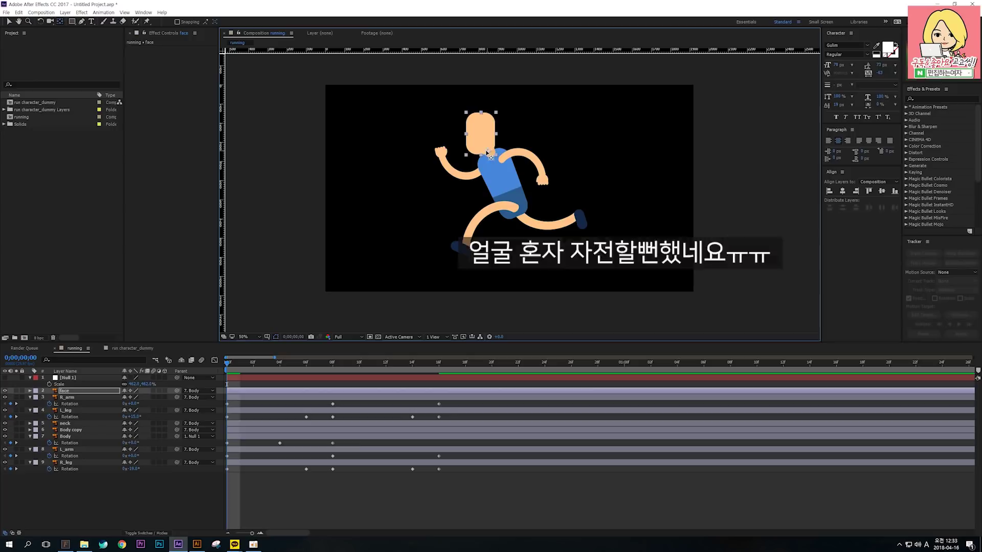
click(9, 22)
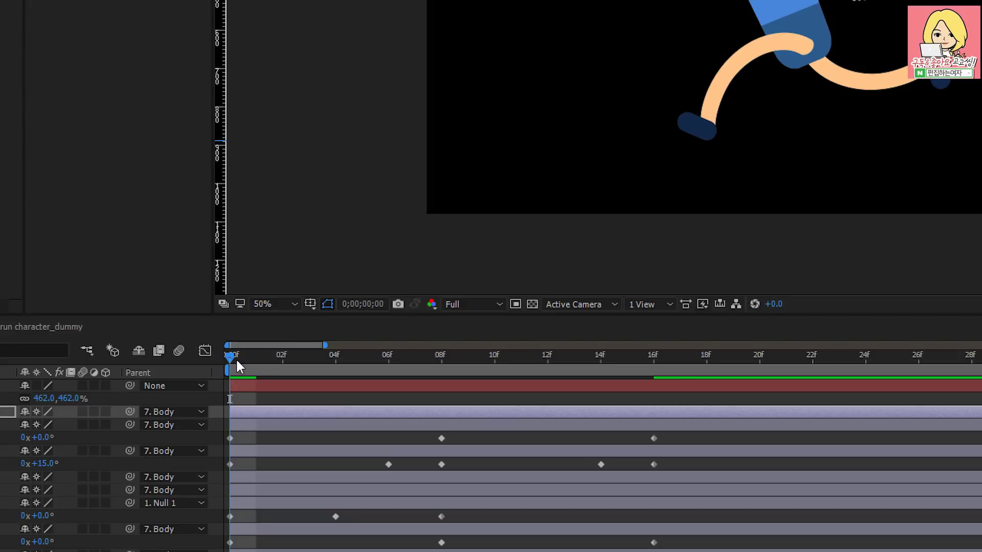
- Keyframe the face layer's Position at frame 0, and lower the head slightly over the neck at frame 4
drag(230, 364, 213, 369)
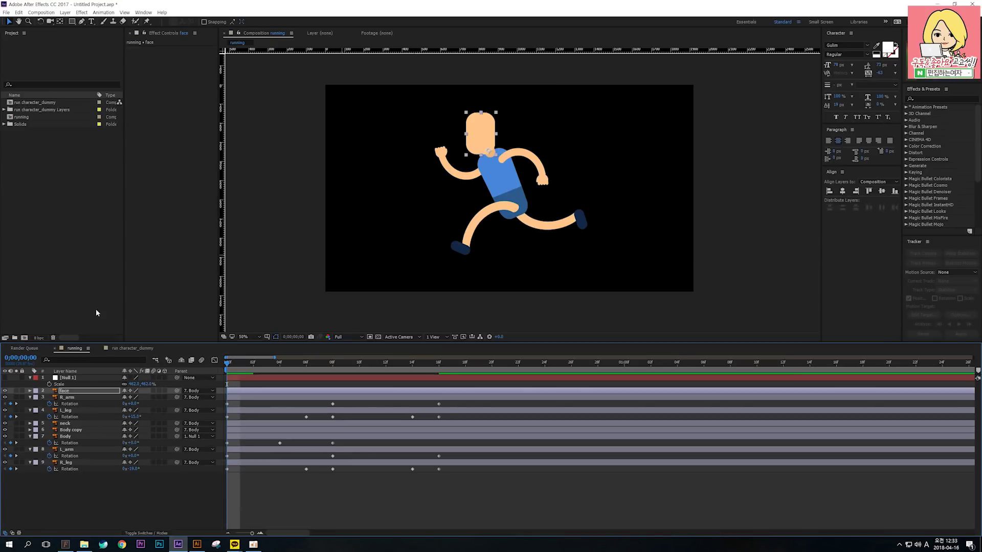
key(p)
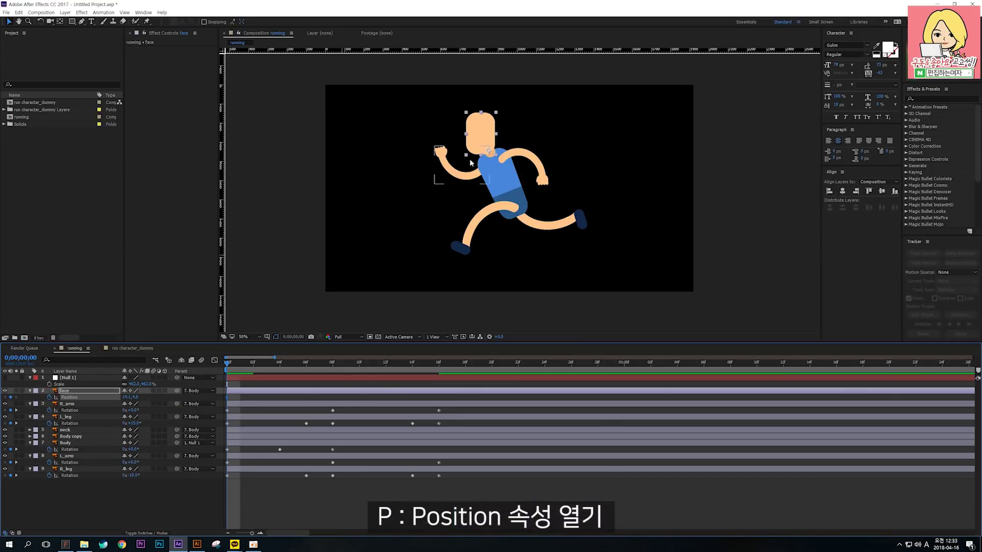
drag(260, 361, 279, 362)
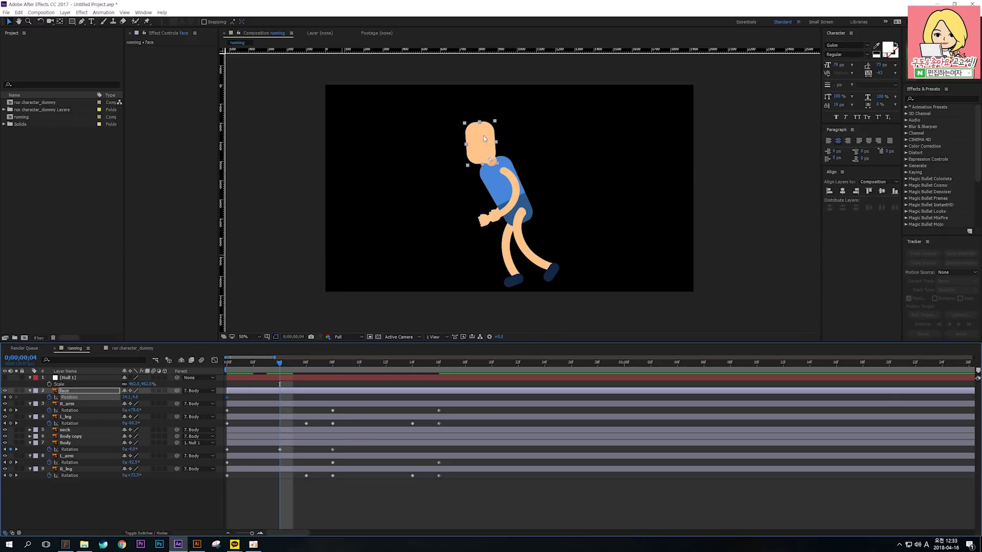
scroll(484, 136, up, 1)
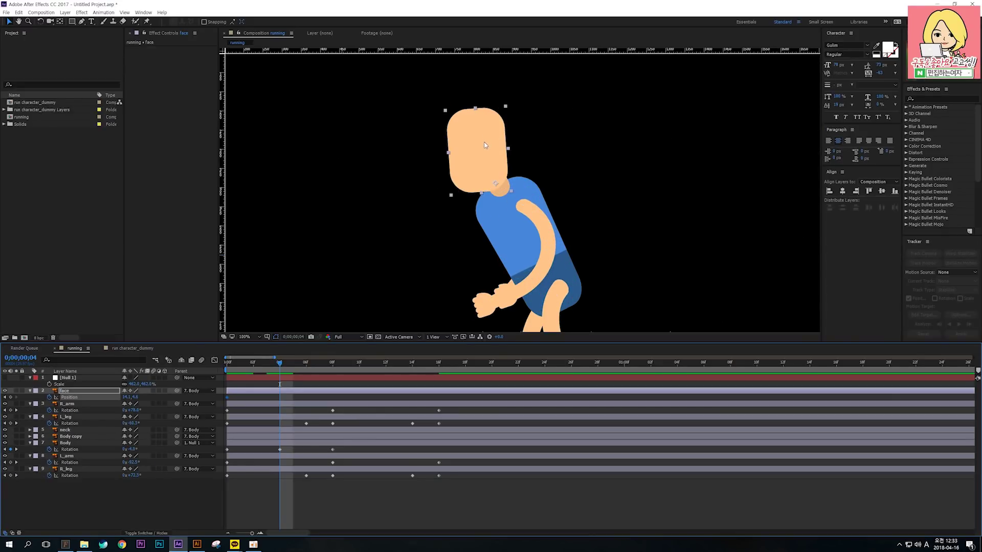
drag(484, 142, 488, 147)
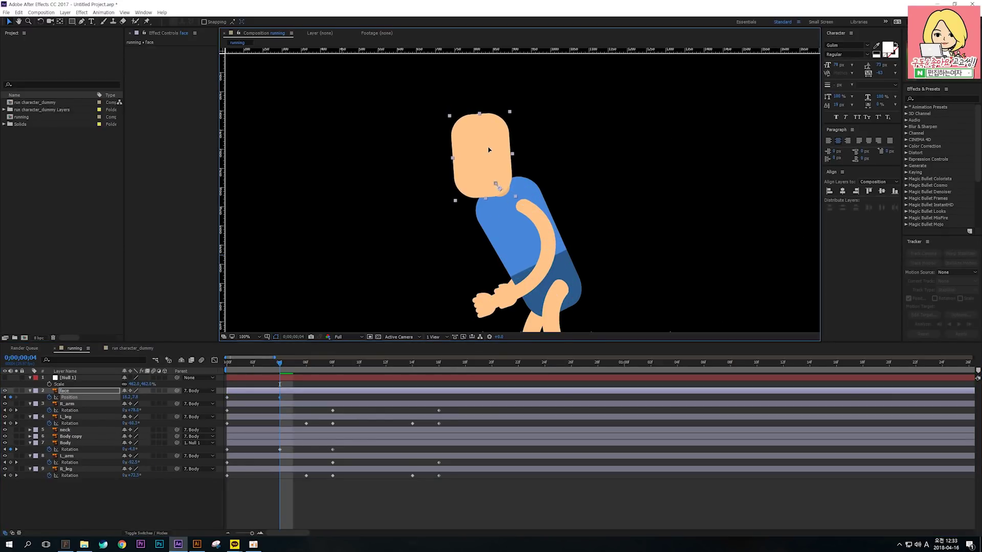
- Raise the face layer back to its starting height above the neck at frame 8 and preview the run cycle
click(331, 359)
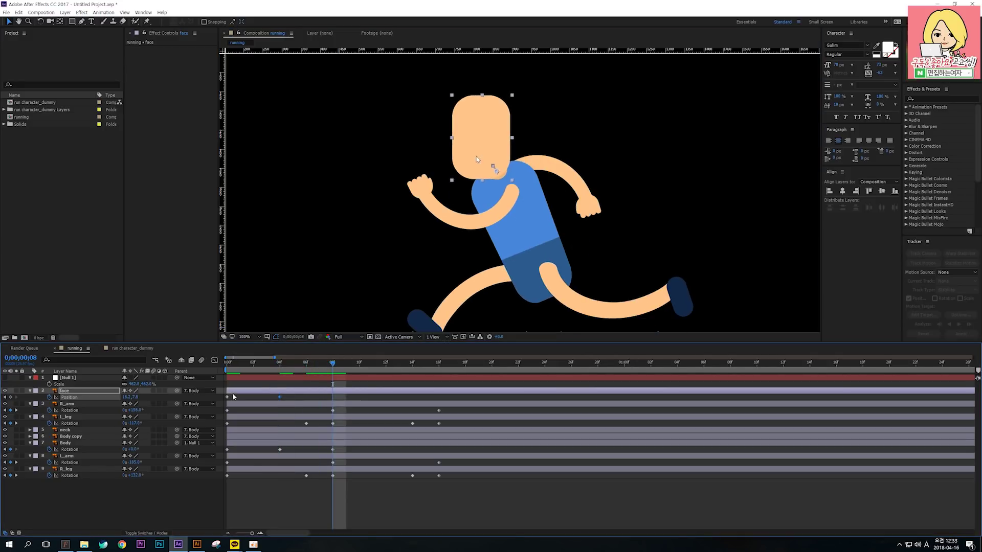
drag(483, 144, 480, 139)
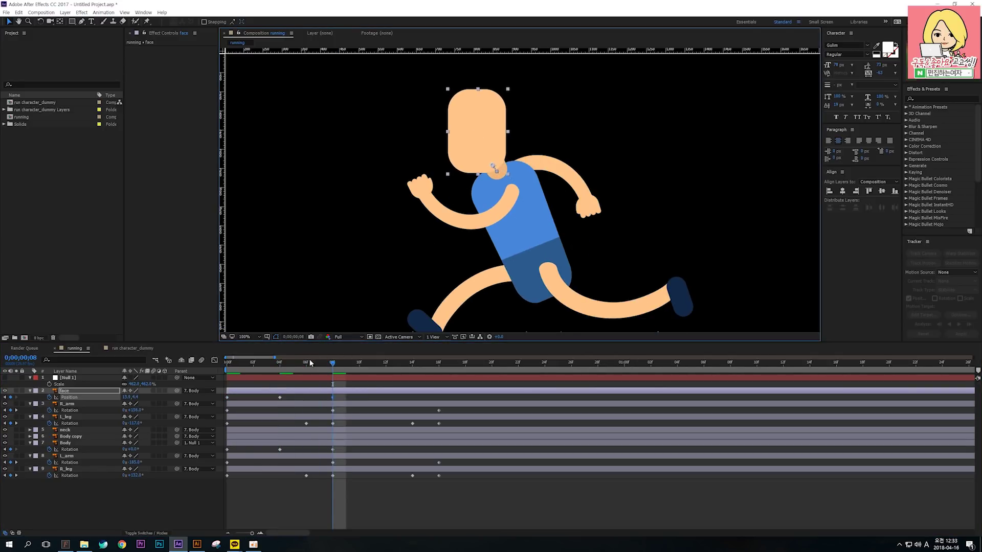
drag(309, 362, 228, 364)
key(space)
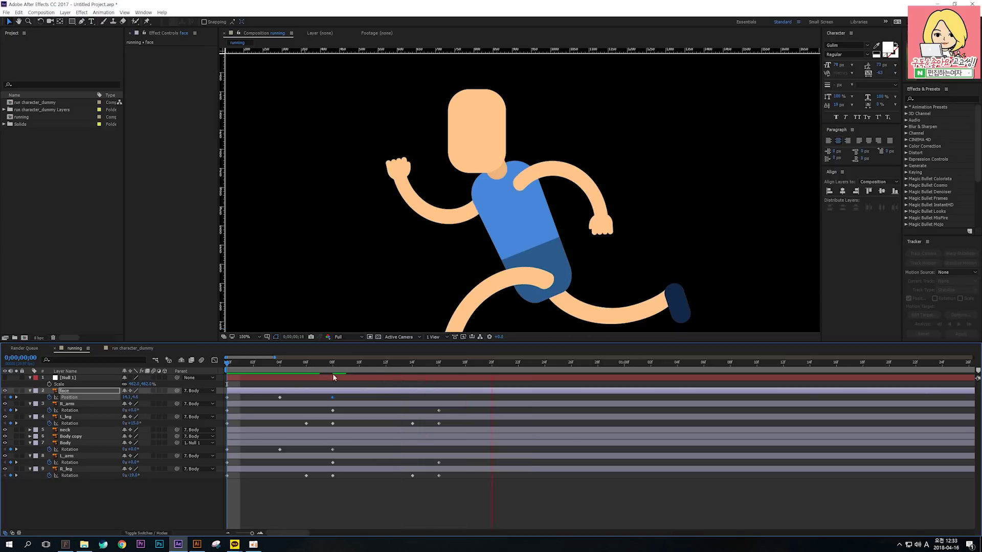
key(space)
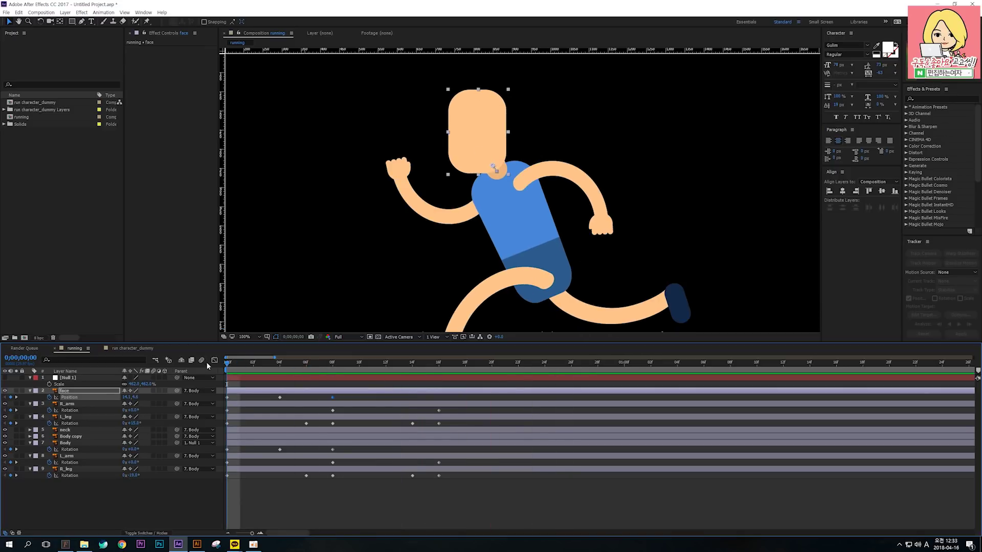
- Add a Rotation keyframe to the face layer at frame 0
click(114, 502)
click(96, 386)
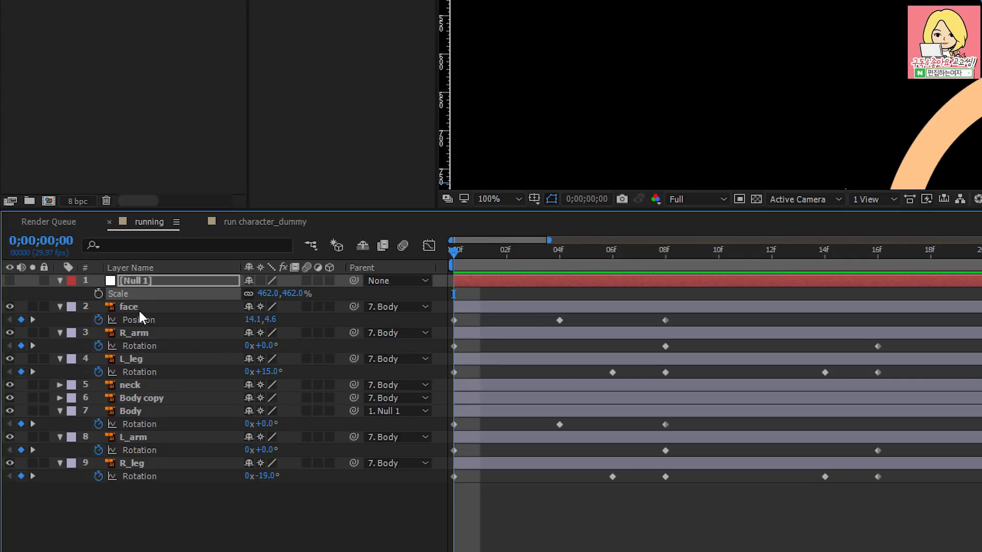
click(139, 307)
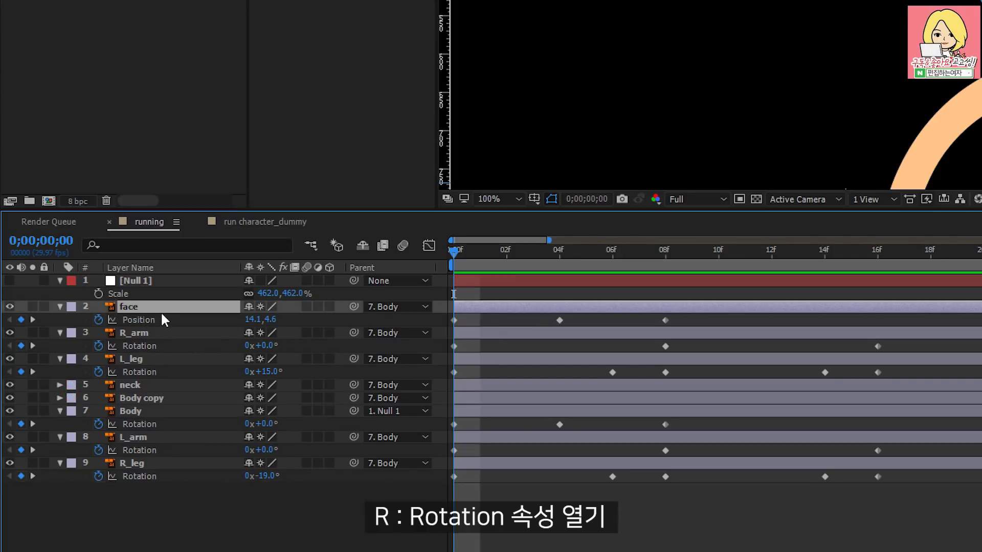
key(r)
drag(499, 250, 433, 260)
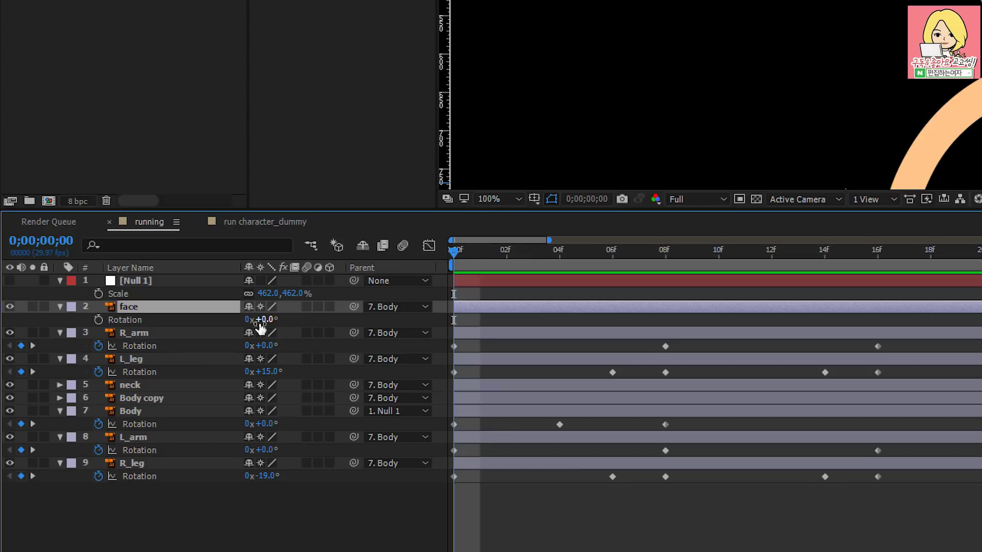
click(99, 320)
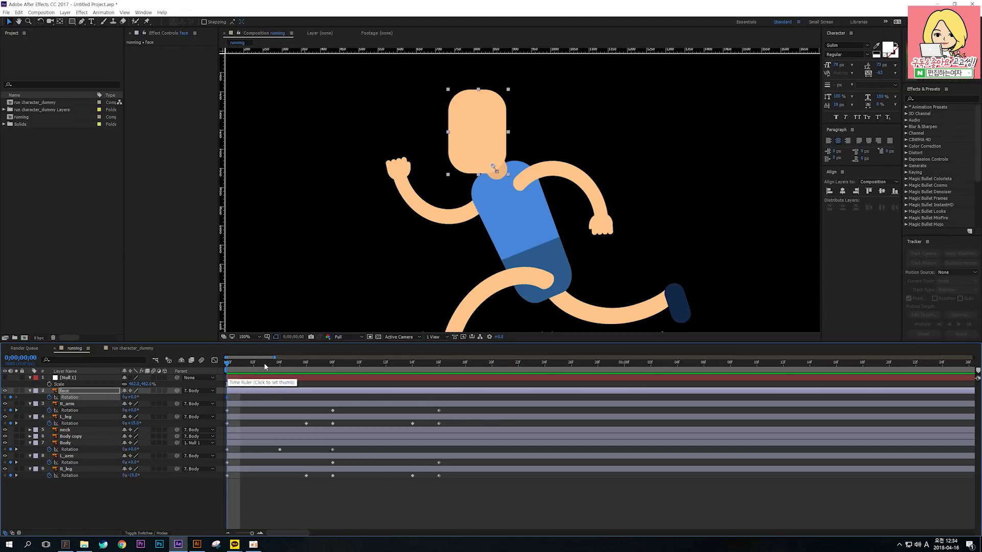
- Show all keyframed properties of the face layer and set its Rotation to -14° at frame 4
key(u)
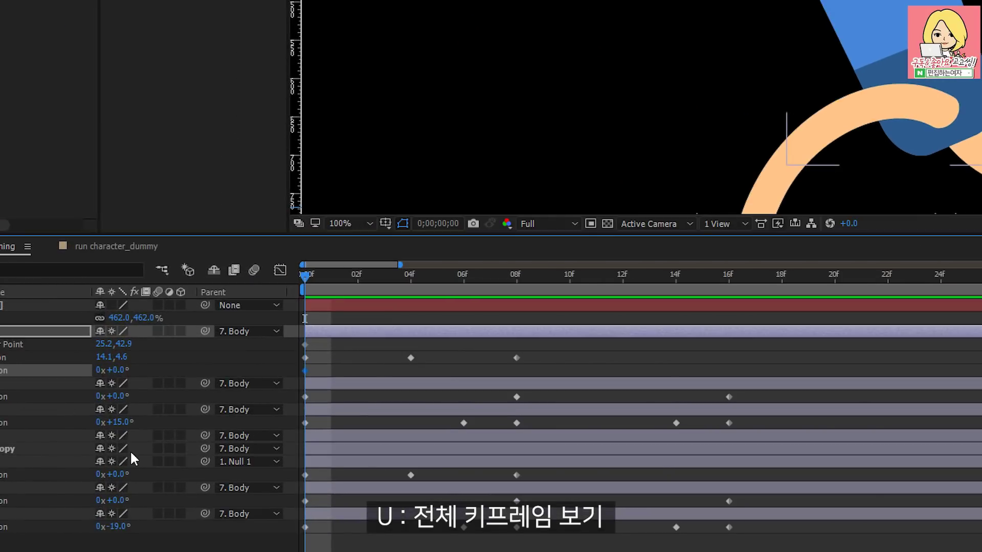
click(410, 358)
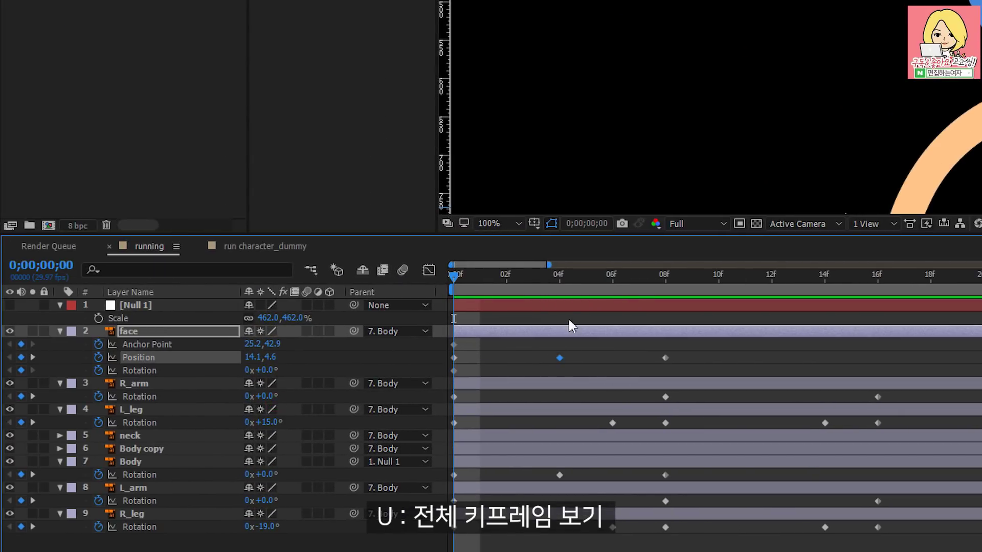
drag(462, 280, 558, 275)
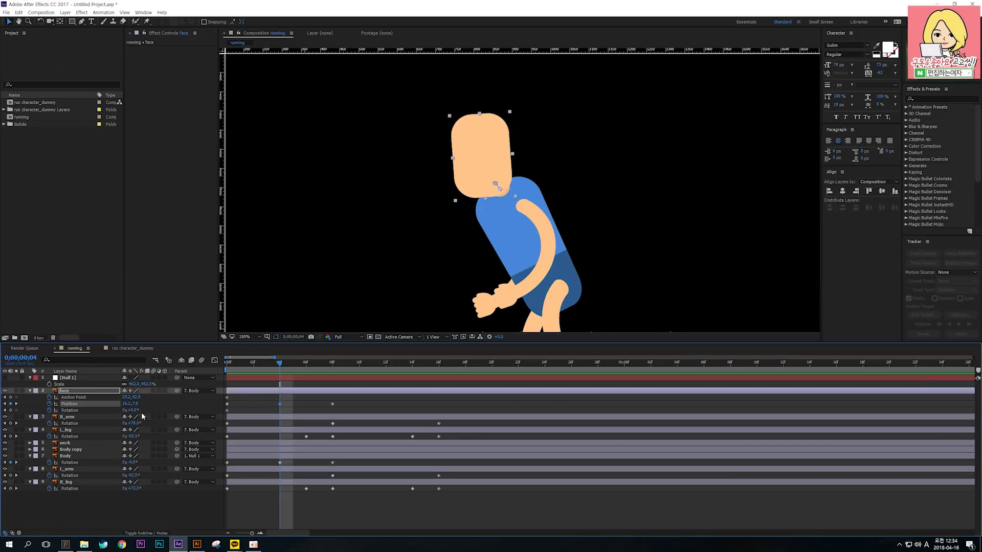
drag(134, 410, 131, 414)
- Copy the face layer's frame 0 Rotation keyframe to frame 8
drag(280, 364, 332, 364)
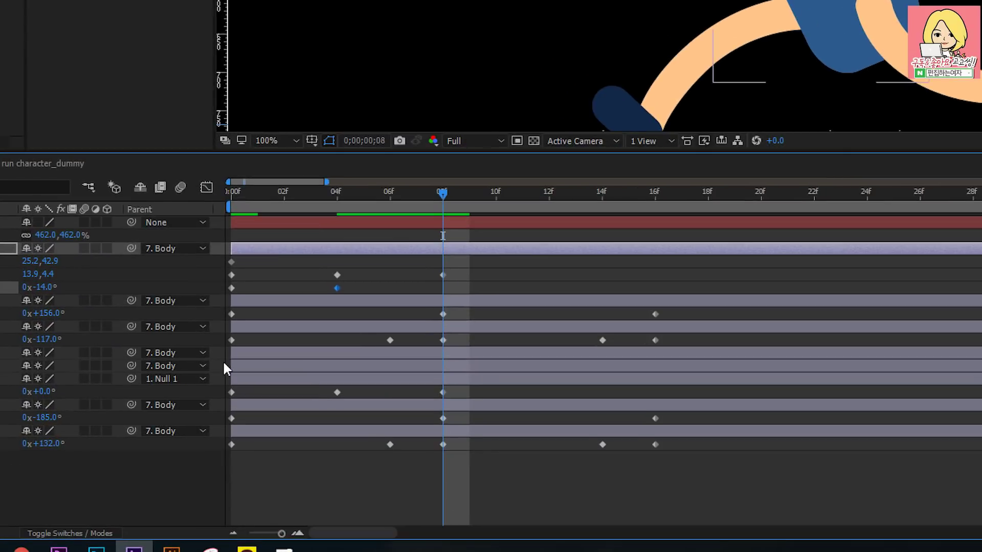
click(228, 410)
key(ctrl+c)
key(ctrl+v)
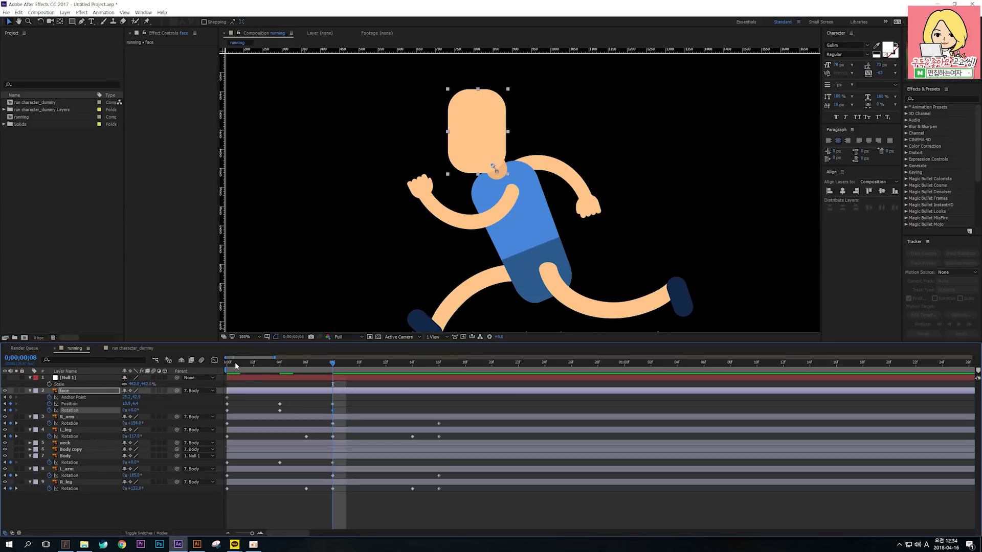
- Scrub and play back the run cycle from frame 0 to check the head's rotation
drag(242, 191, 305, 200)
drag(266, 369, 226, 364)
scroll(363, 154, down, 1)
key(space)
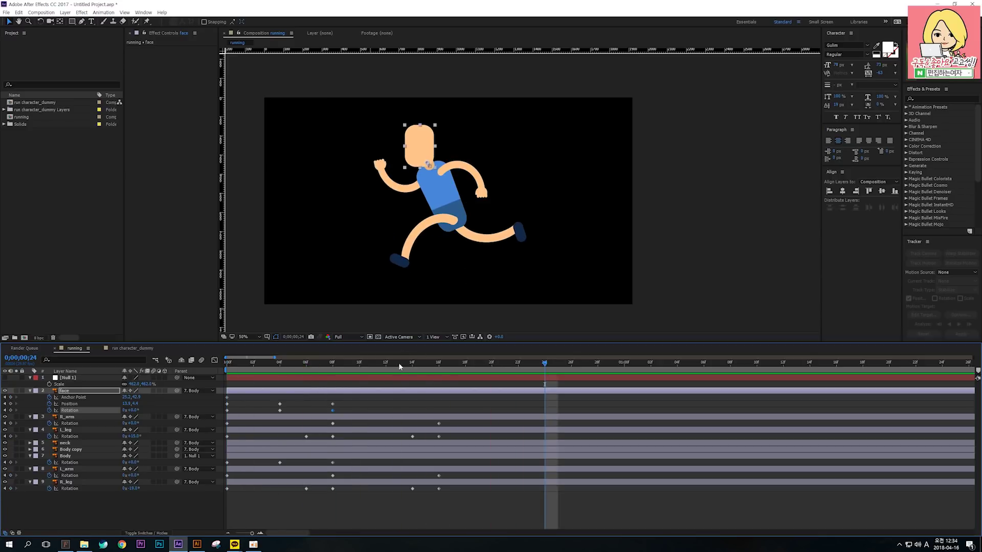
key(space)
key(minus)
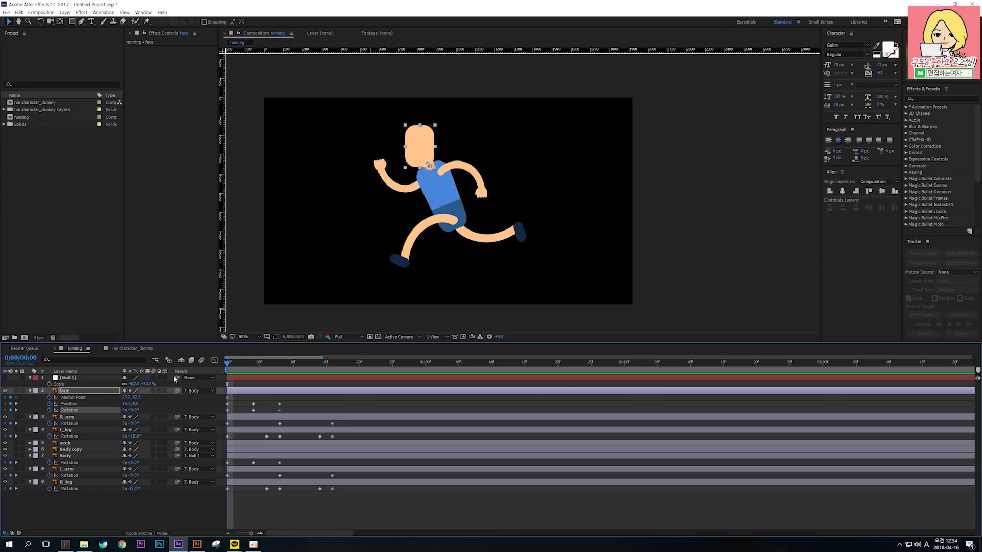
- Select all layers from face to R_leg and reveal only their keyframed properties
click(265, 512)
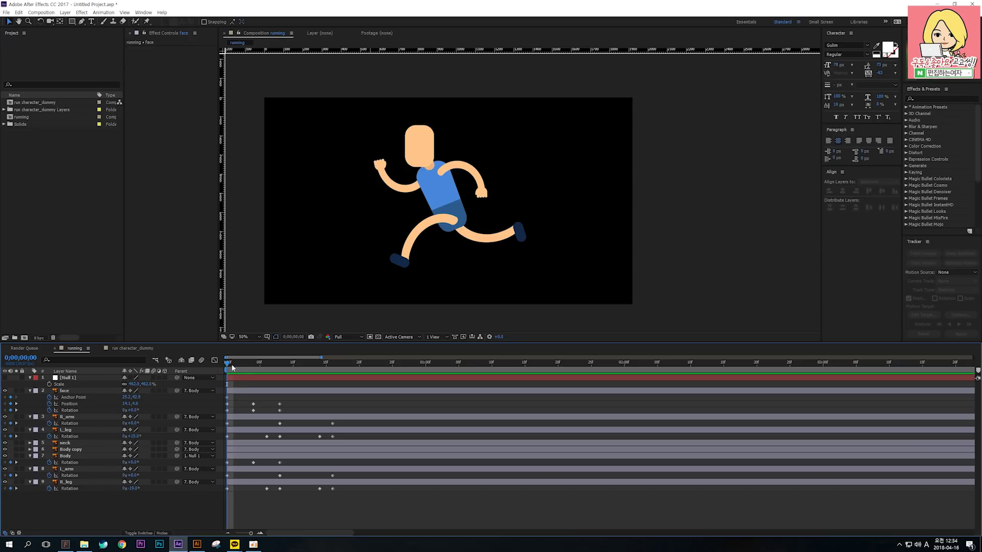
drag(229, 364, 158, 364)
key(u)
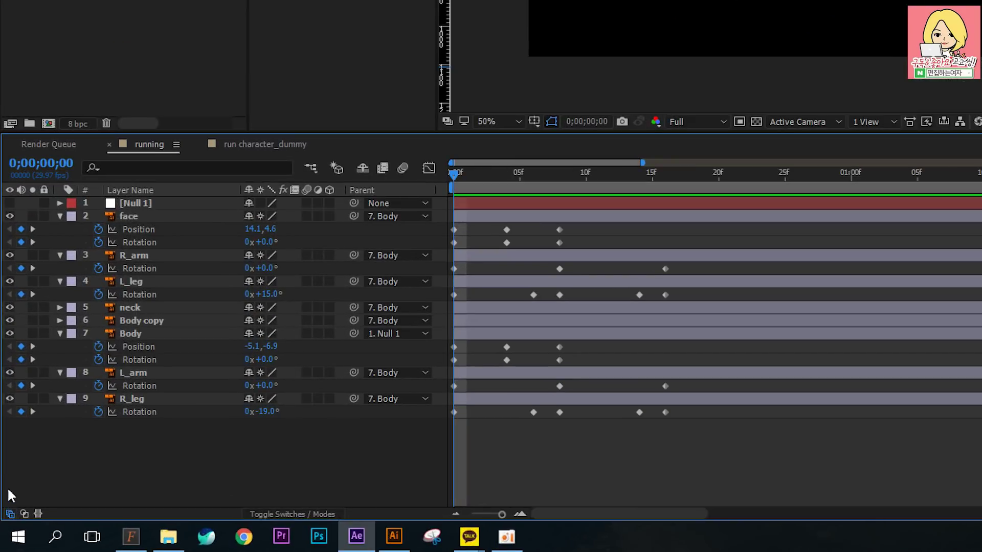
click(126, 397)
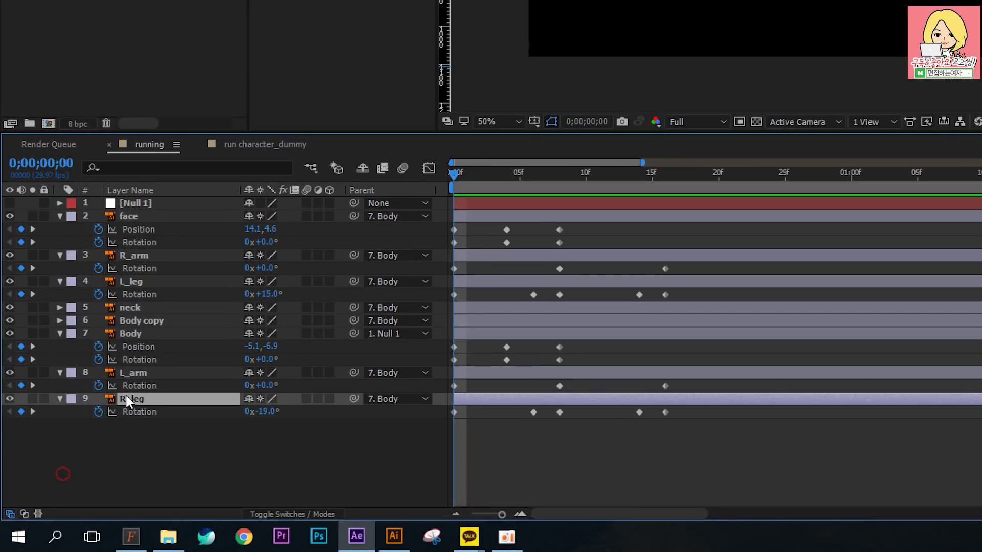
shift+click(156, 217)
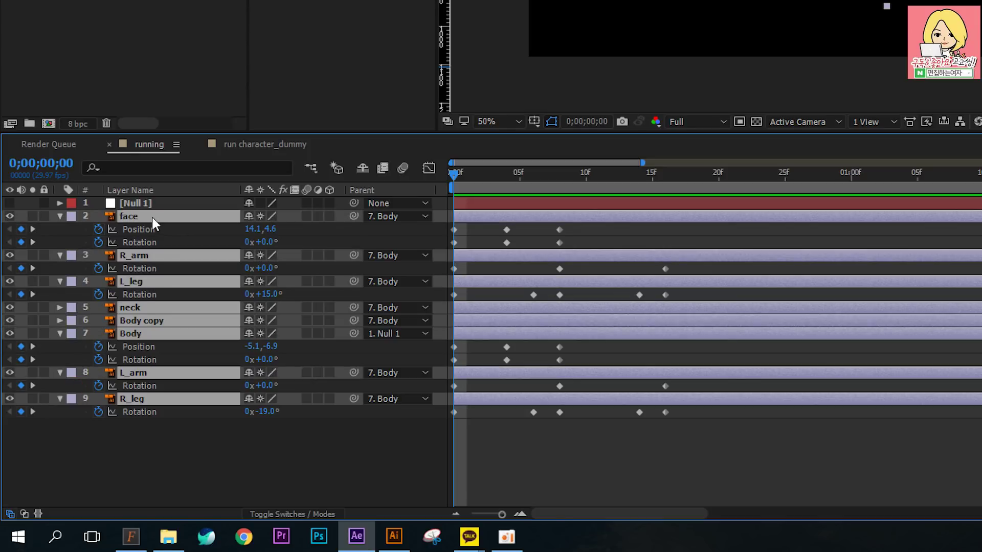
key(u)
key(u)
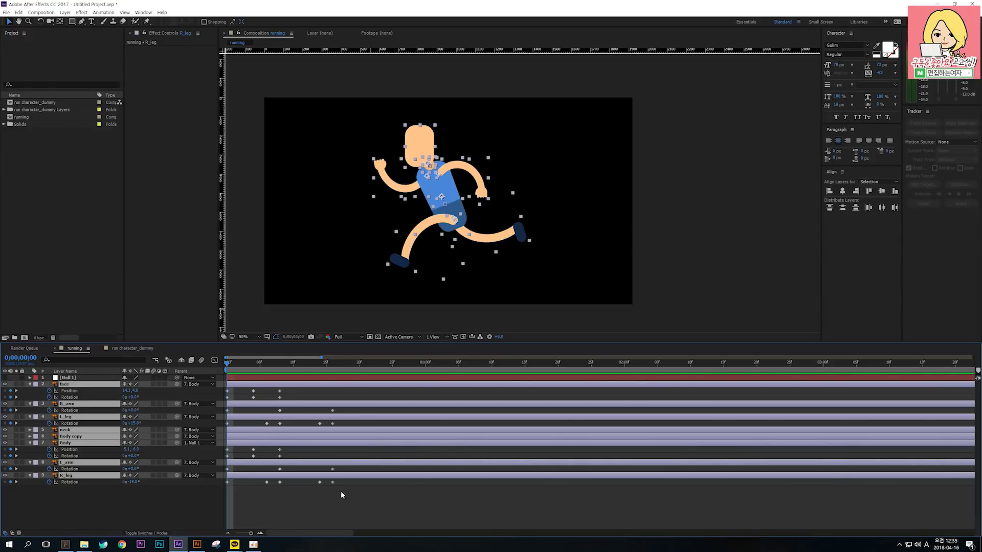
- Apply Easy Ease to all Position and Rotation keyframes of the face, arm, leg and Body layers
drag(395, 505, 224, 387)
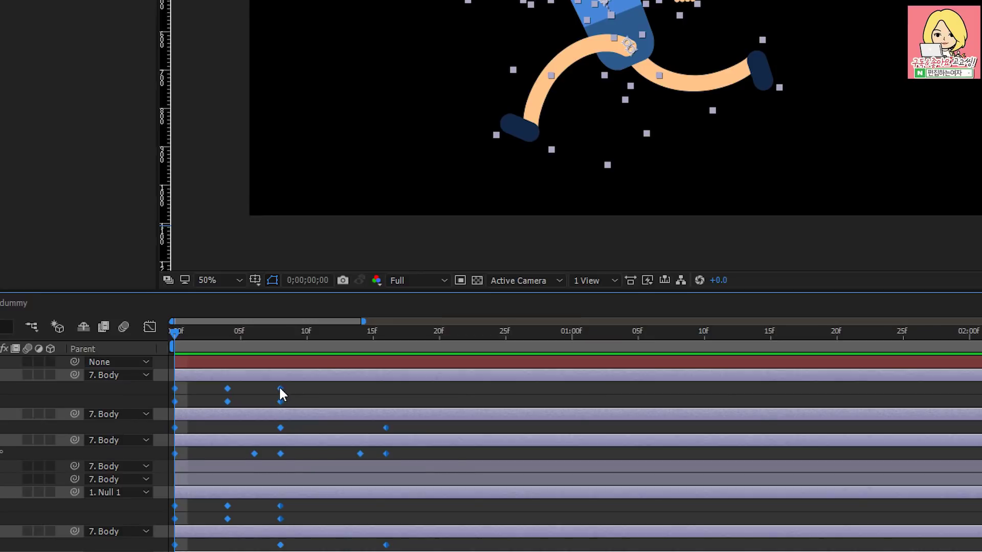
right_click(280, 391)
mouse_move(397, 551)
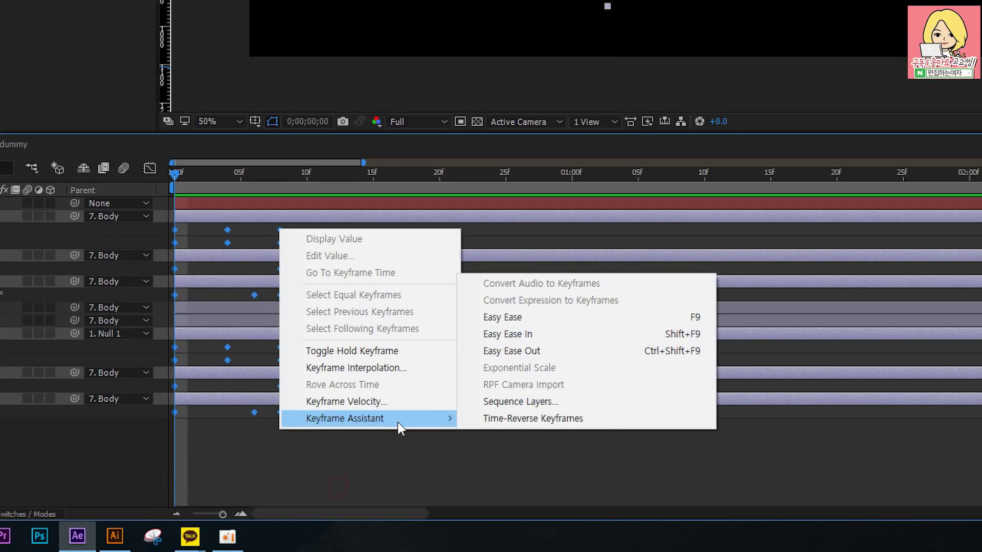
click(684, 318)
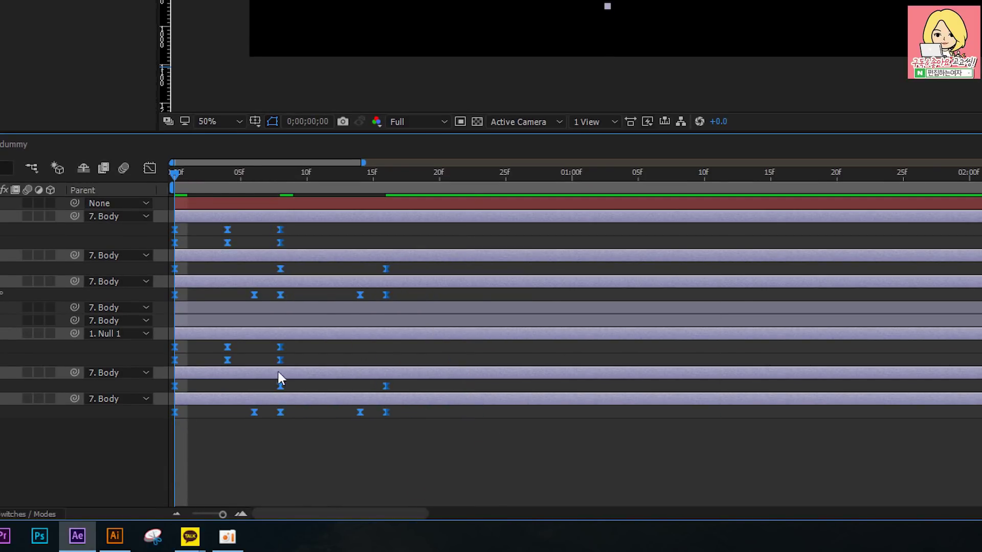
- Examine the eased keyframes' speed curves in the Graph Editor and preview the run cycle
click(411, 169)
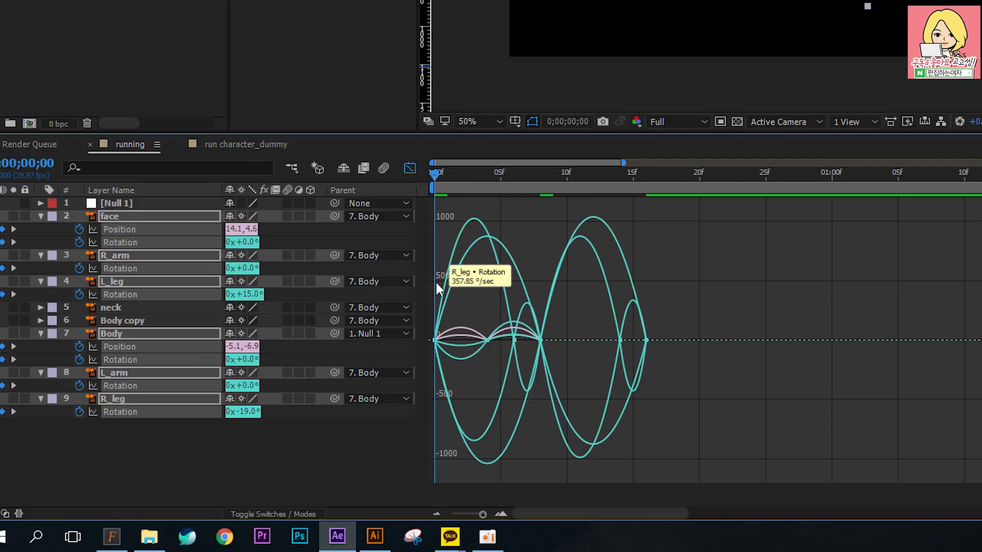
click(410, 168)
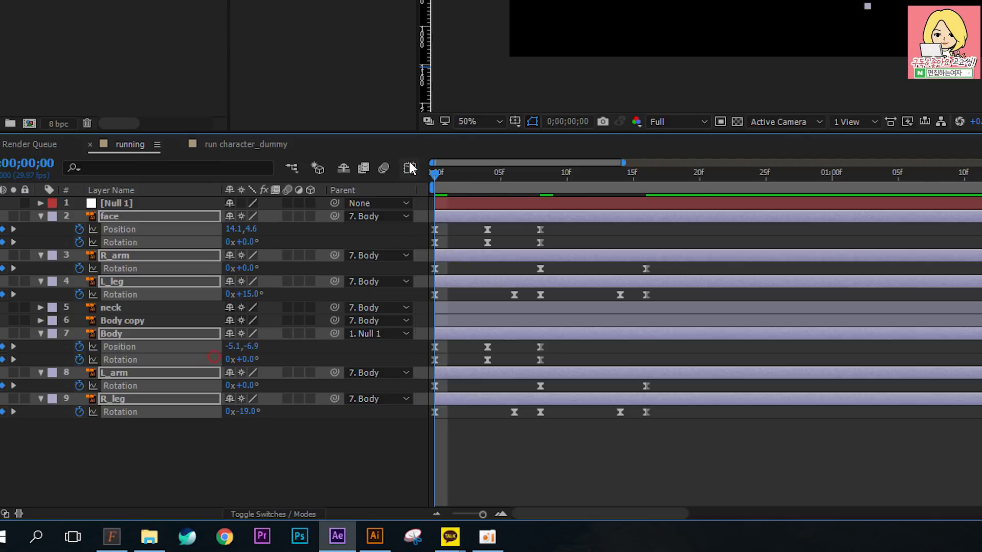
click(328, 506)
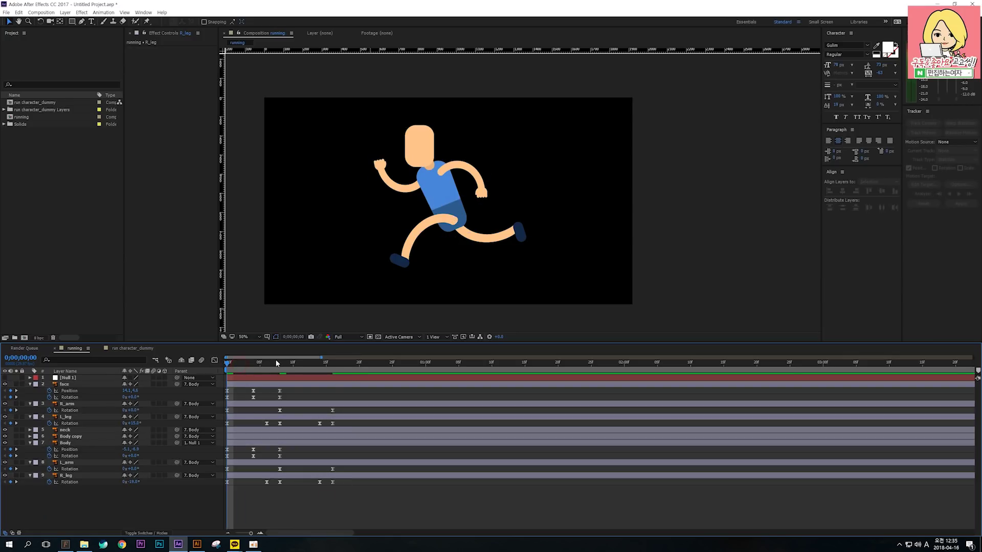
key(space)
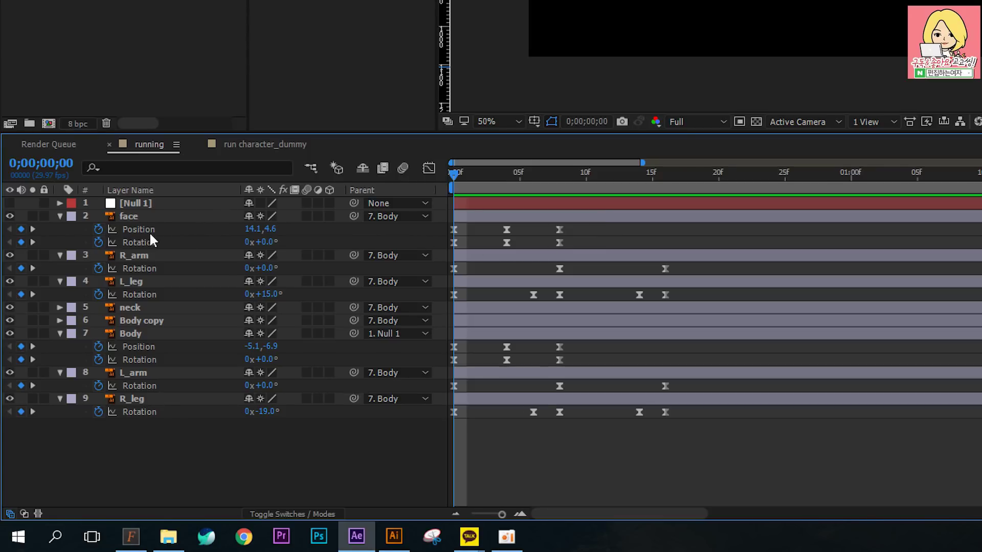
- Add the expression loopOut(type = "cycle", numKeyframes = 0) to the face layer's Position
alt+click(98, 229)
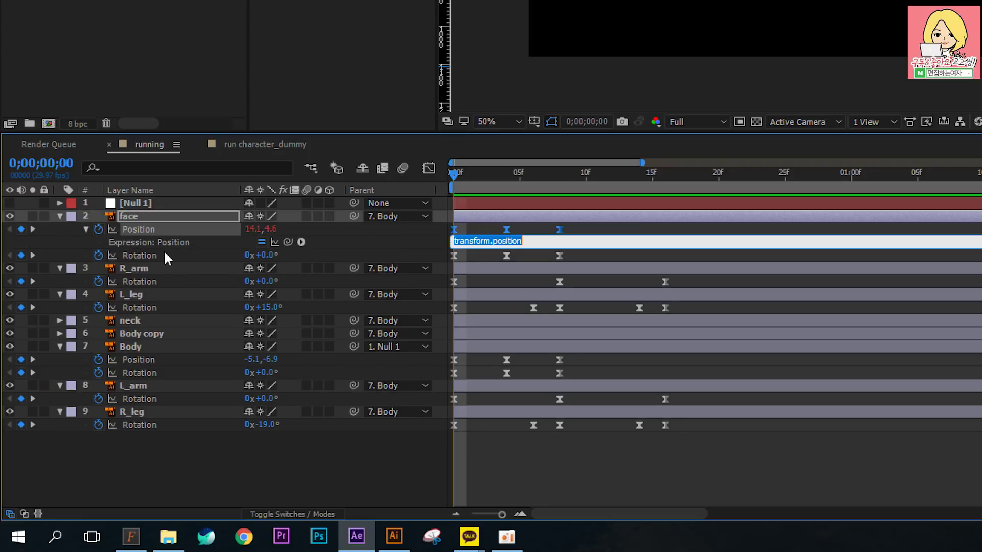
click(301, 243)
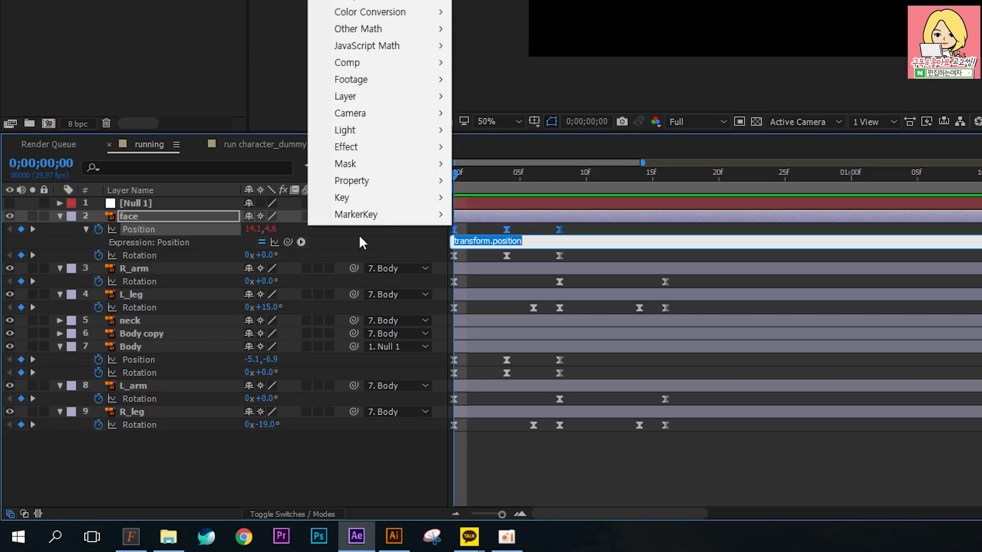
mouse_move(385, 184)
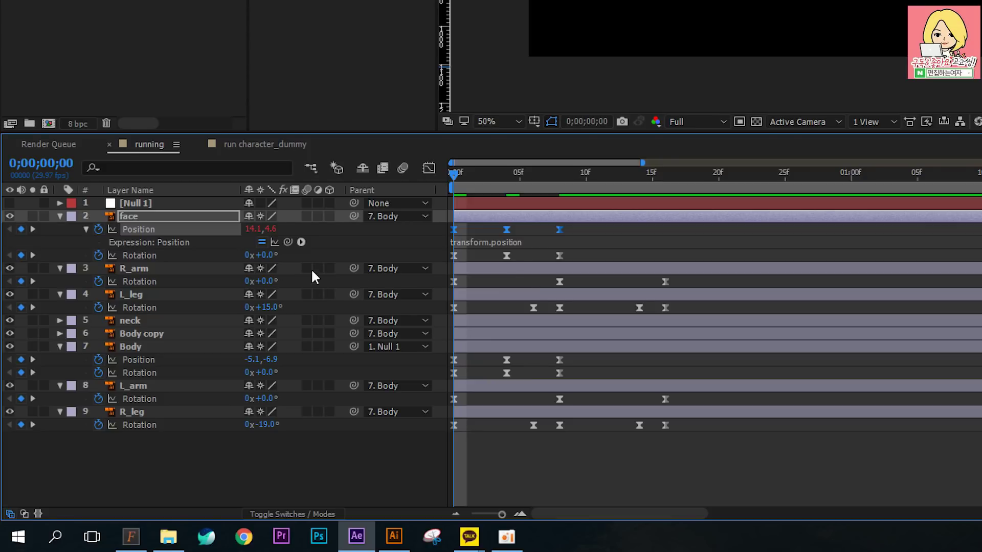
click(300, 241)
mouse_move(408, 188)
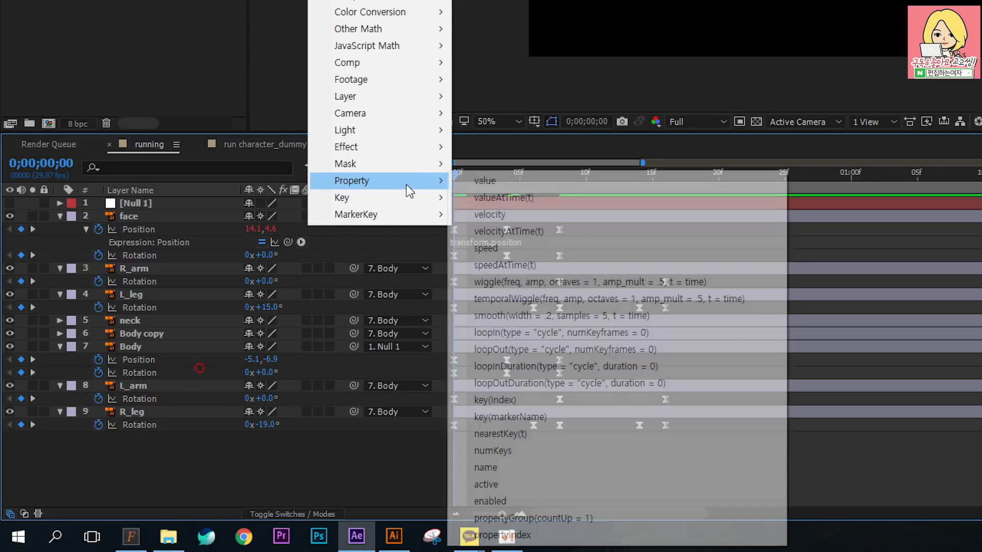
click(550, 353)
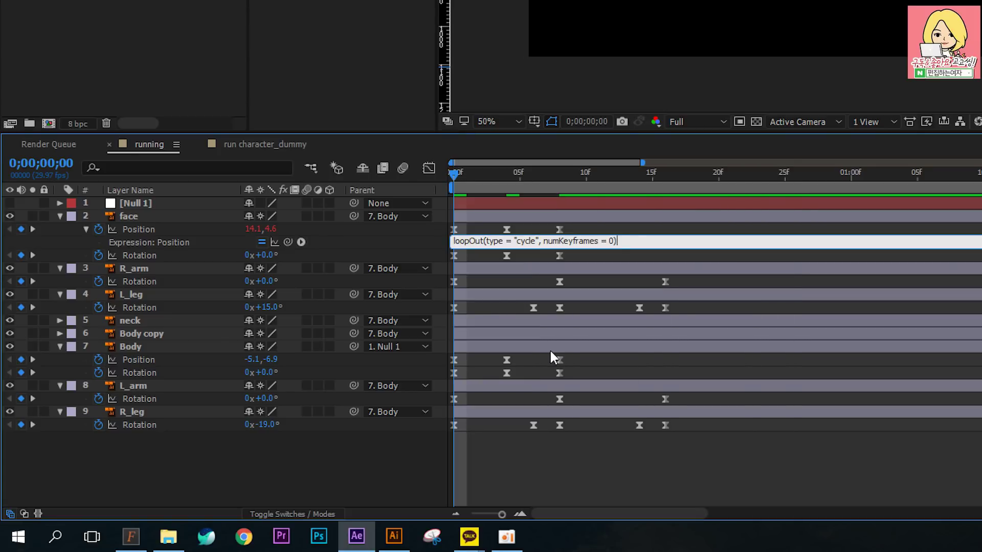
click(551, 352)
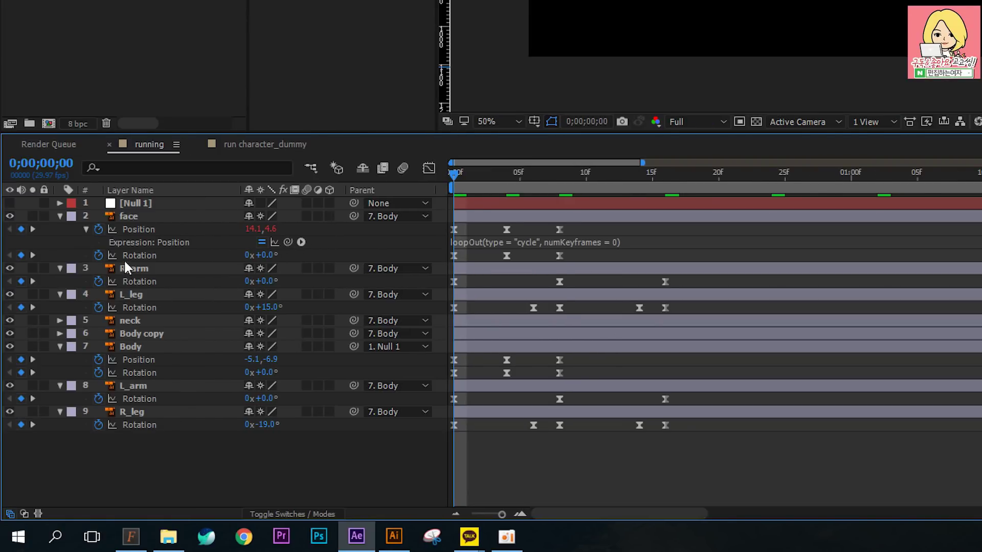
- Add the expression loopOut(type = "cycle", numKeyframes = 0) to the face layer's Rotation
click(128, 253)
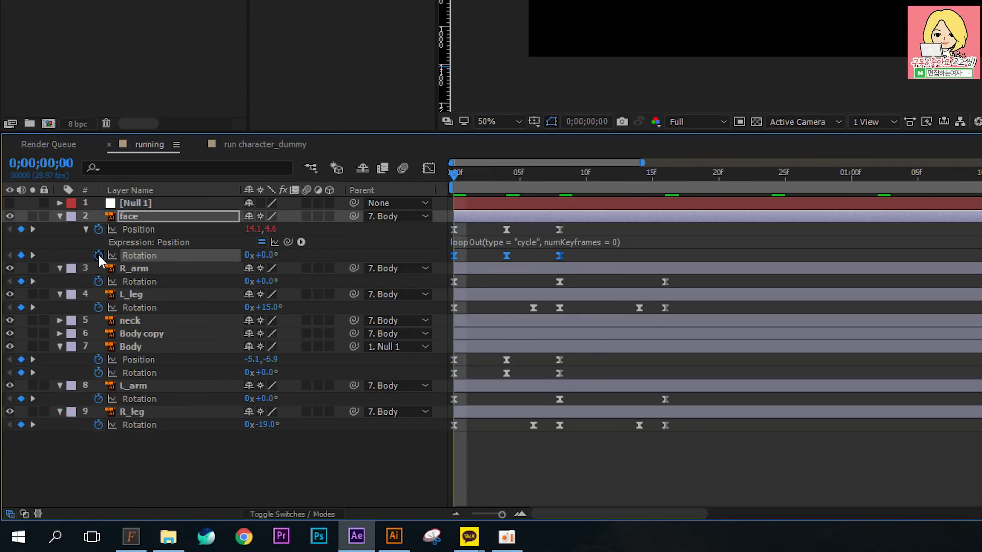
alt+click(99, 255)
click(299, 267)
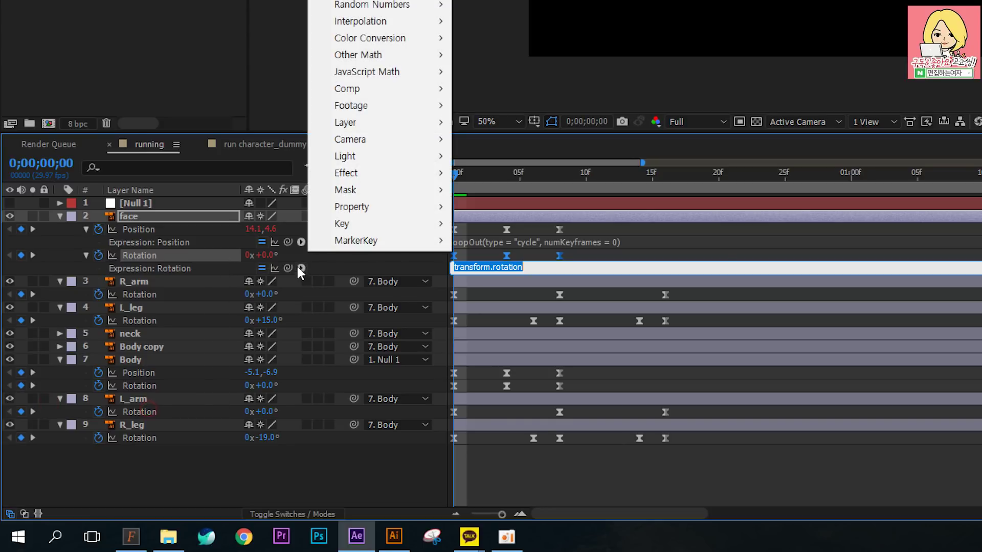
mouse_move(412, 207)
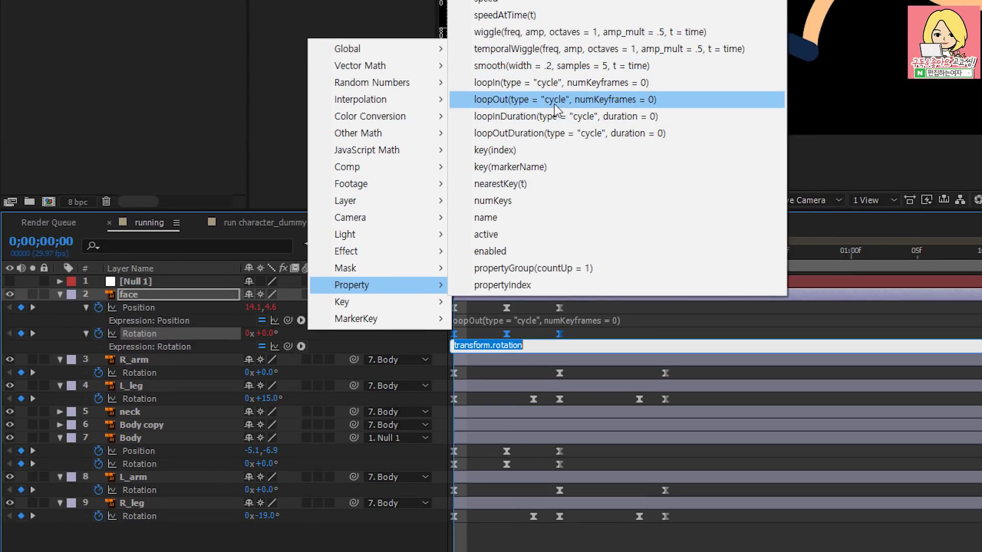
click(624, 100)
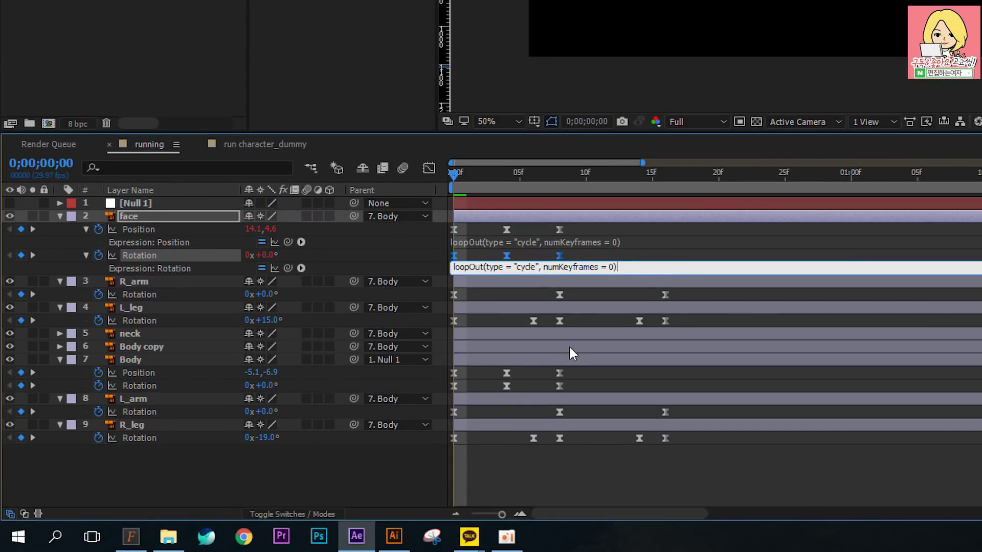
click(569, 346)
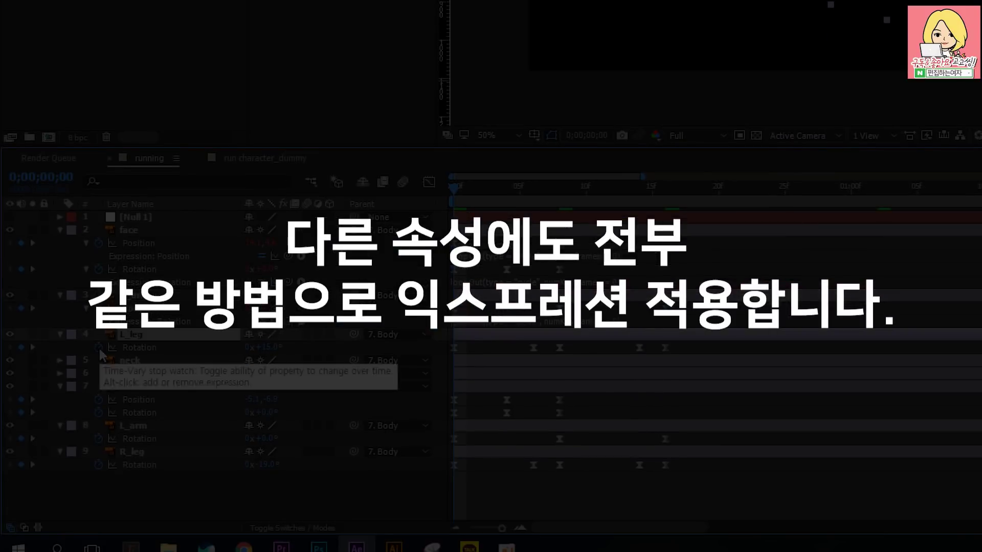
- Apply the same loopOut cycle expression to the arms' and legs' Rotation and to Body's Position and Rotation
alt+click(99, 348)
click(301, 361)
click(578, 114)
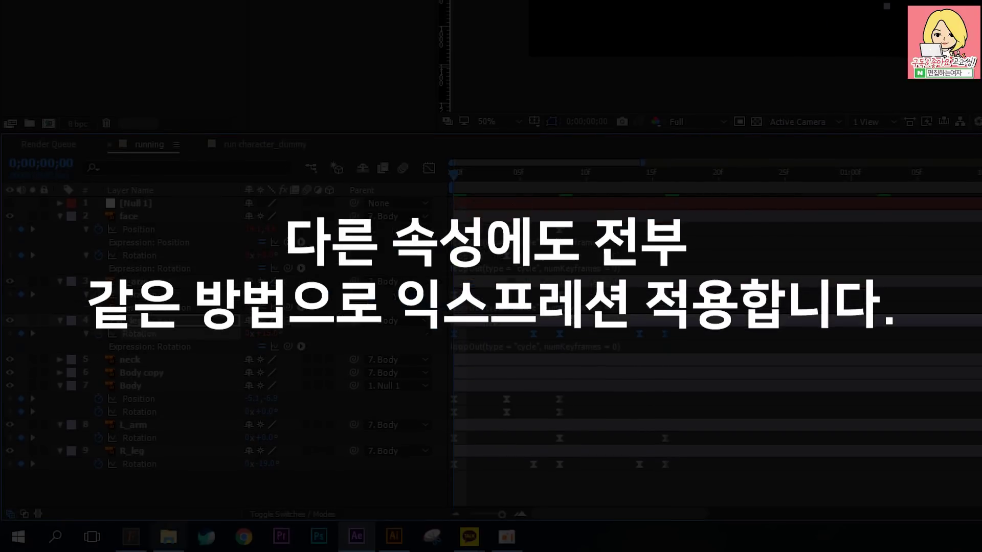
alt+click(98, 400)
alt+click(99, 425)
alt+click(99, 464)
alt+click(99, 487)
click(301, 501)
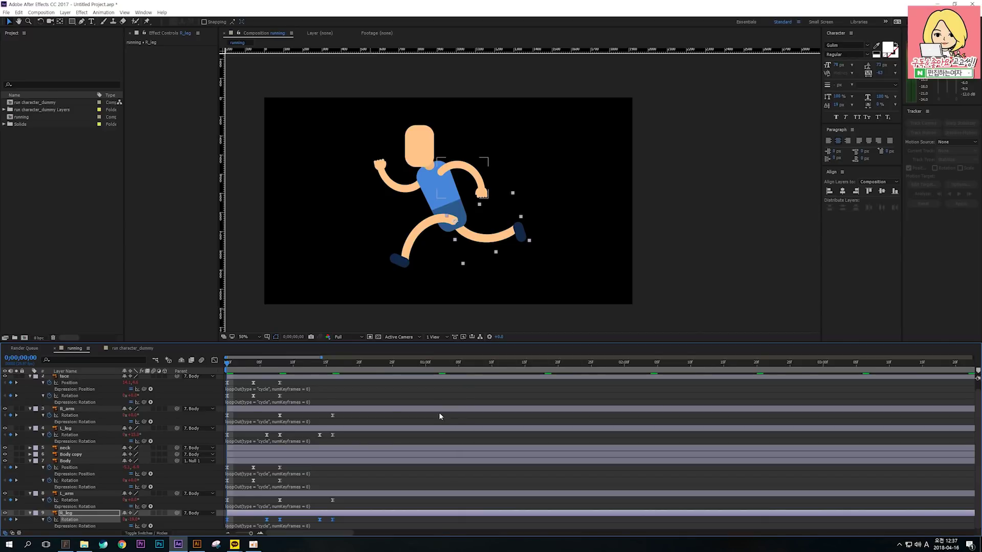
- Set the end of the work area at 0;00;09;24
key(minus)
key(minus)
click(326, 395)
key(minus)
drag(243, 367, 471, 368)
key(n)
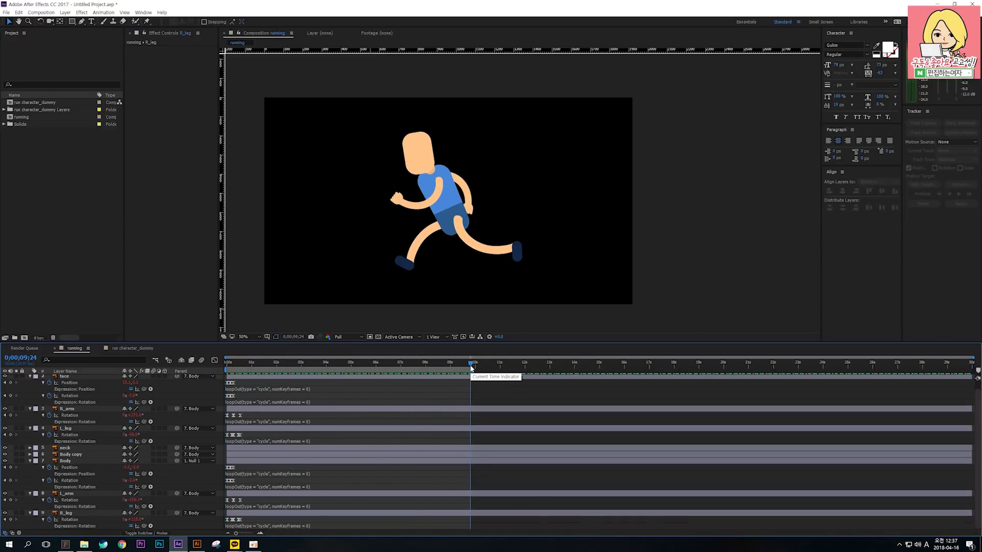
- Return to the first frame and preview the looping run cycle across the work area
key(Home)
click(183, 381)
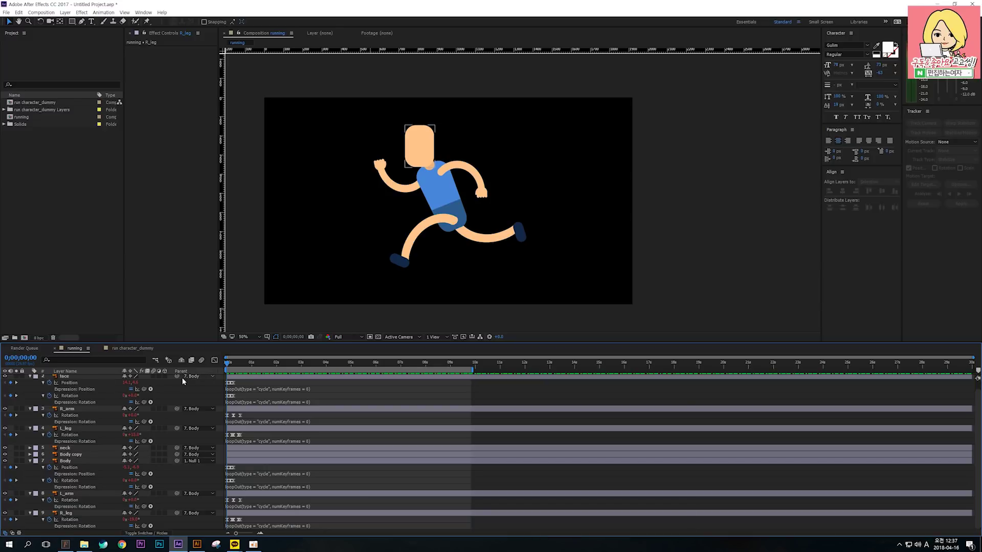
key(space)
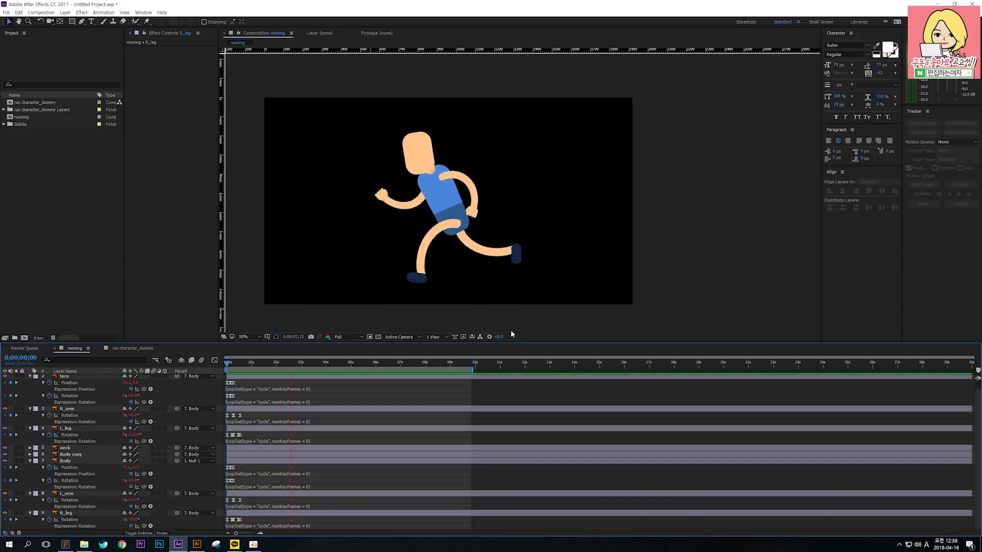
- Collapse the layers' properties and enable motion blur on all layers from face to R_leg and for the composition
key(space)
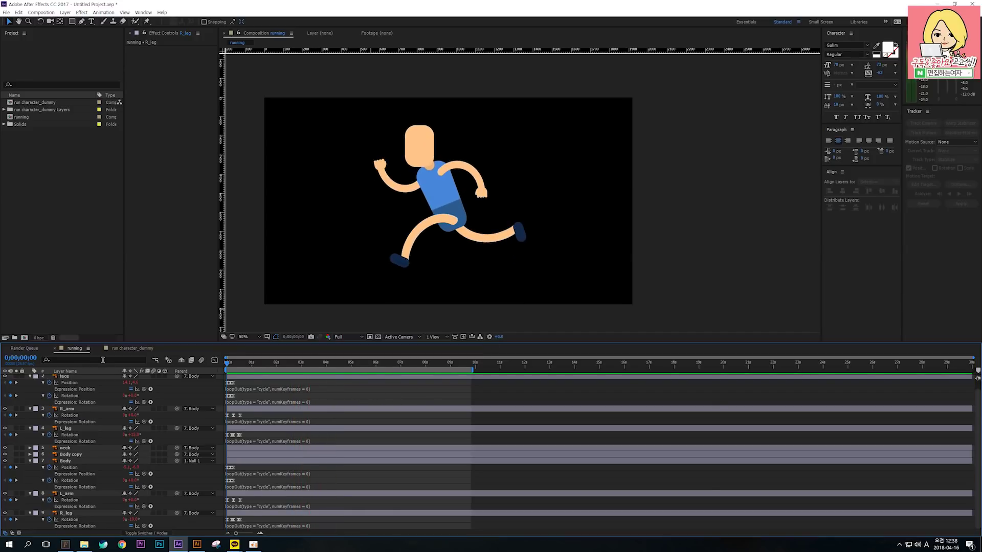
key(equal)
key(equal)
key(equal)
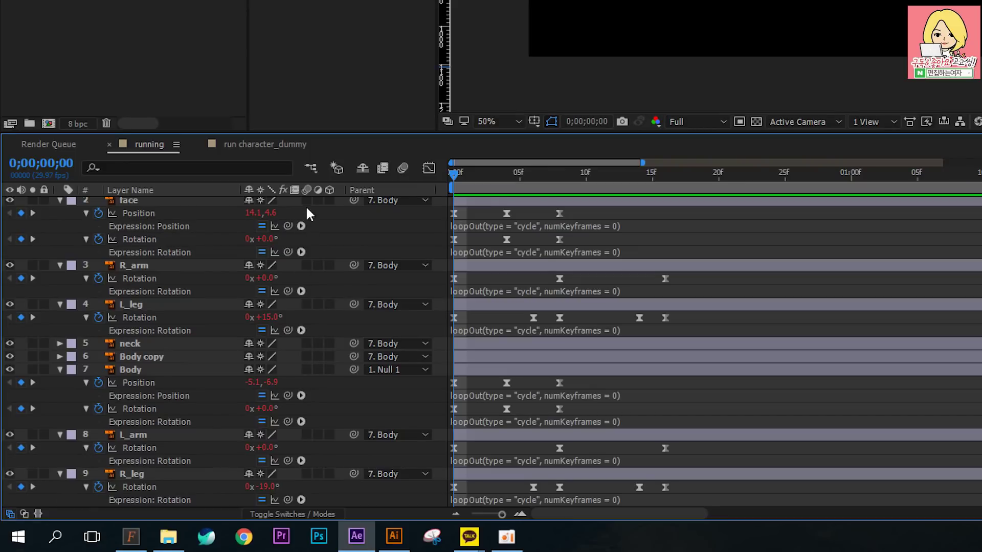
key(u)
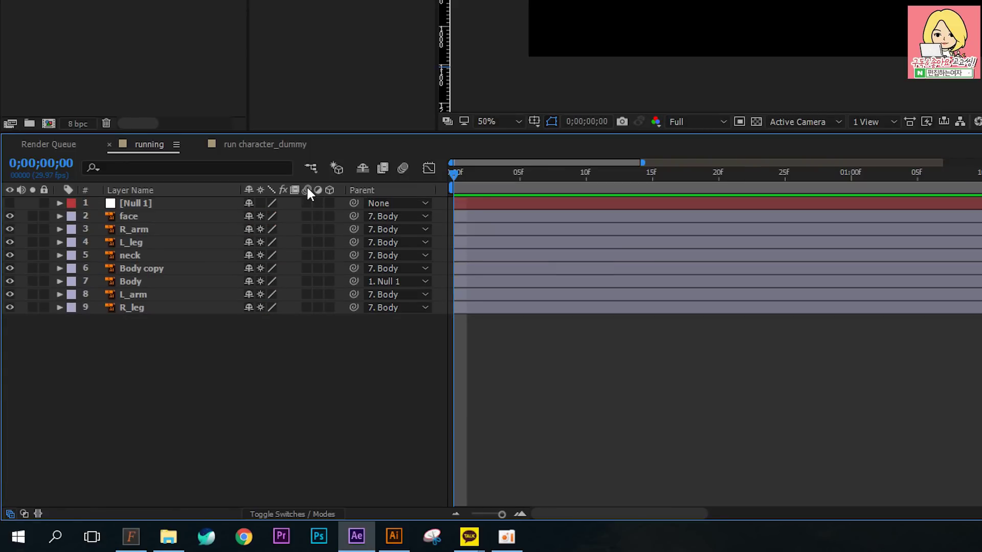
drag(303, 214, 305, 308)
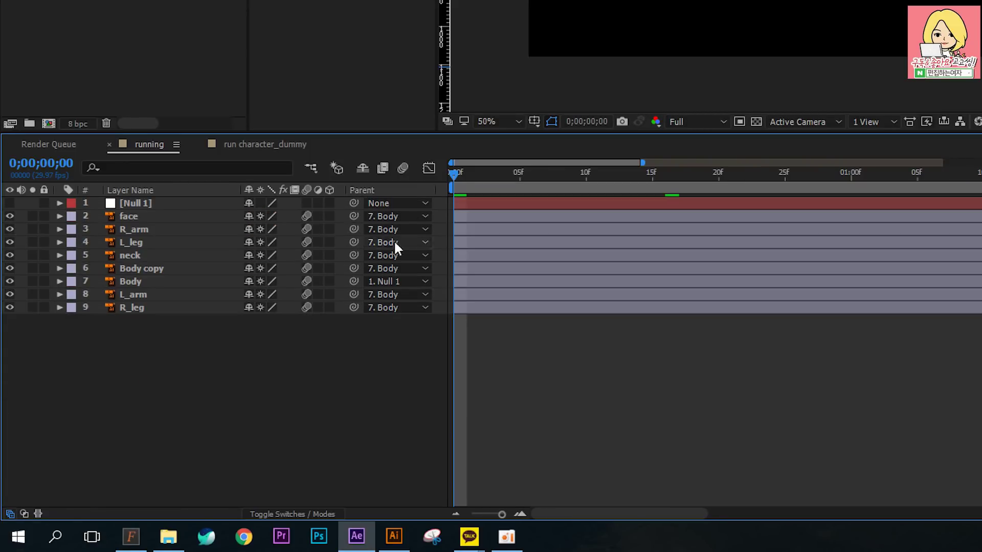
click(402, 168)
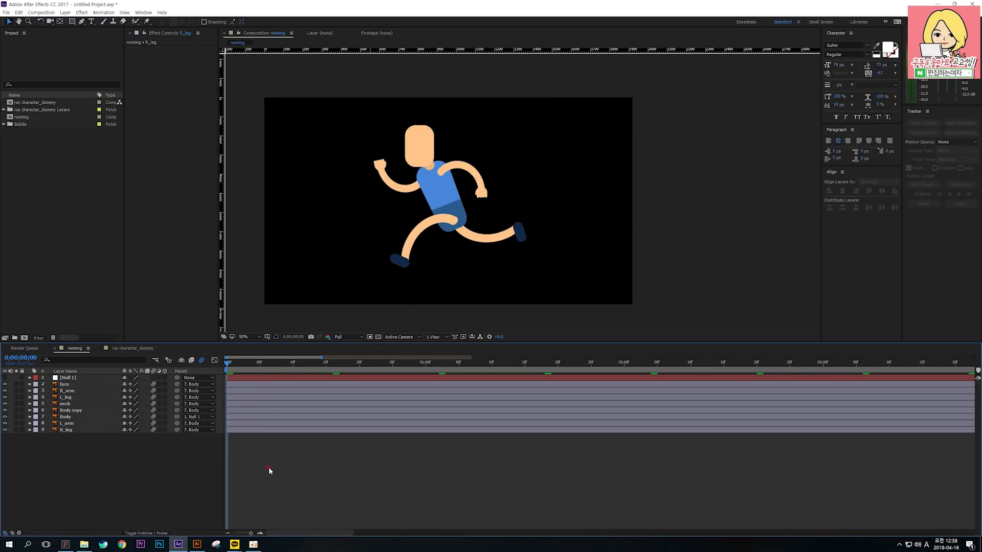
- Preview the run cycle with motion blur
key(space)
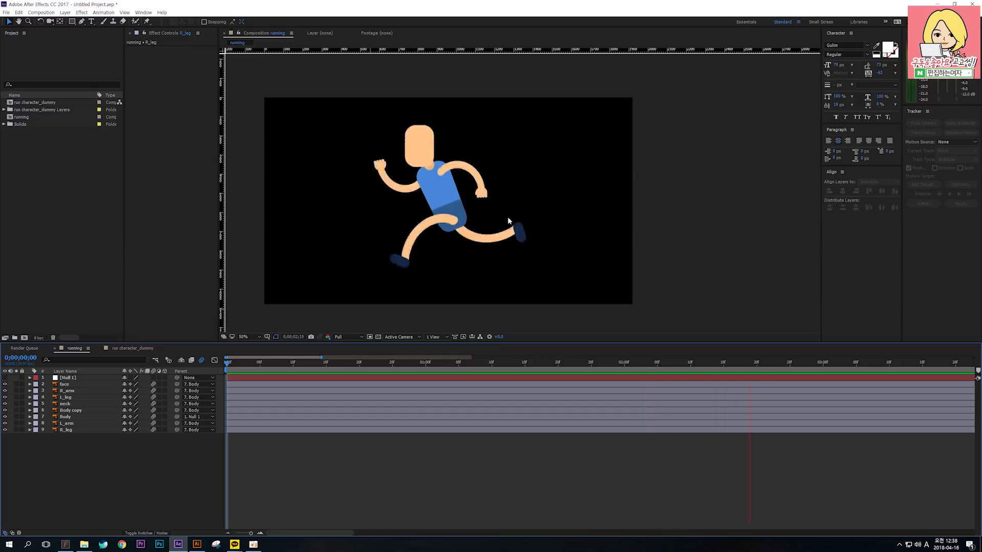
key(space)
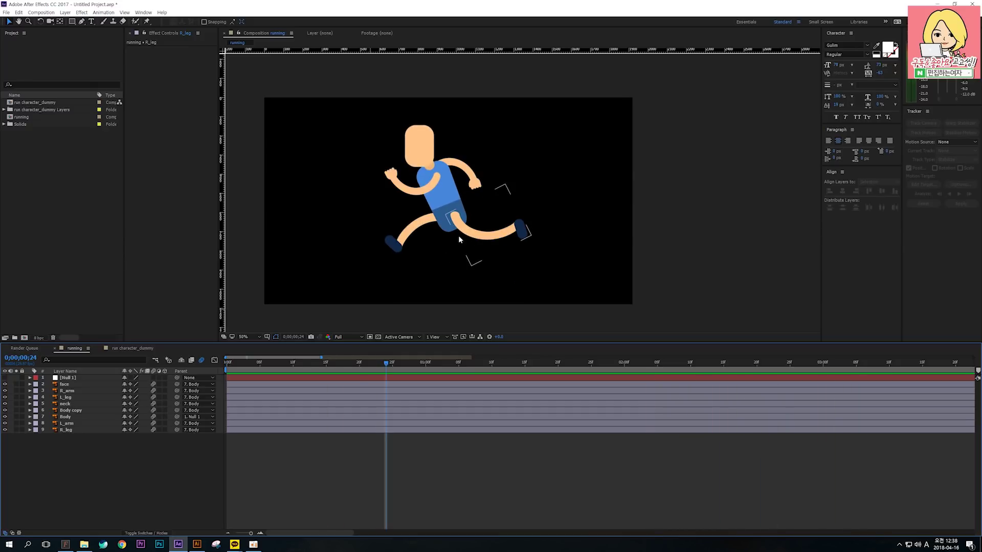
key(space)
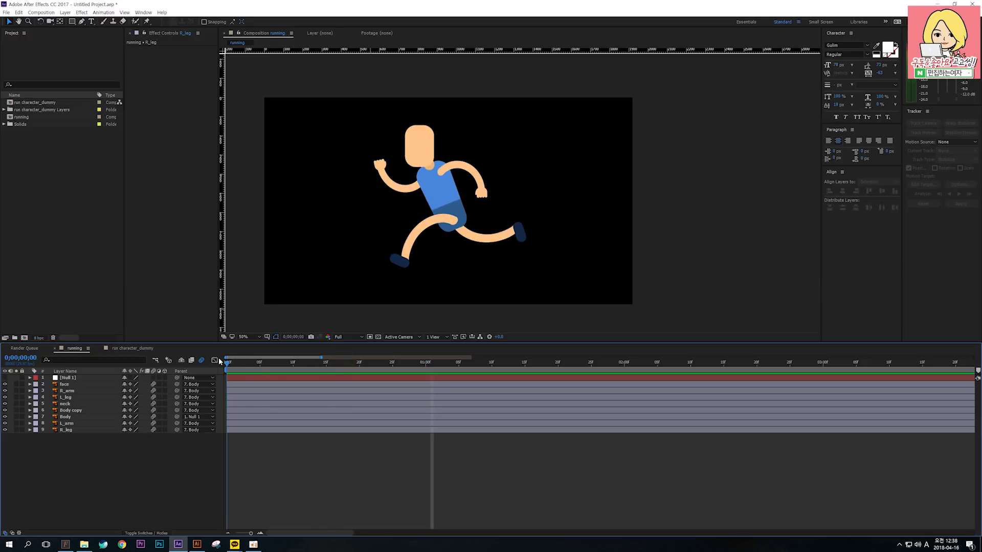
- Check the pose at frame 8 and reveal the Rotation keyframes of L_leg and R_leg
drag(227, 362, 279, 362)
click(69, 397)
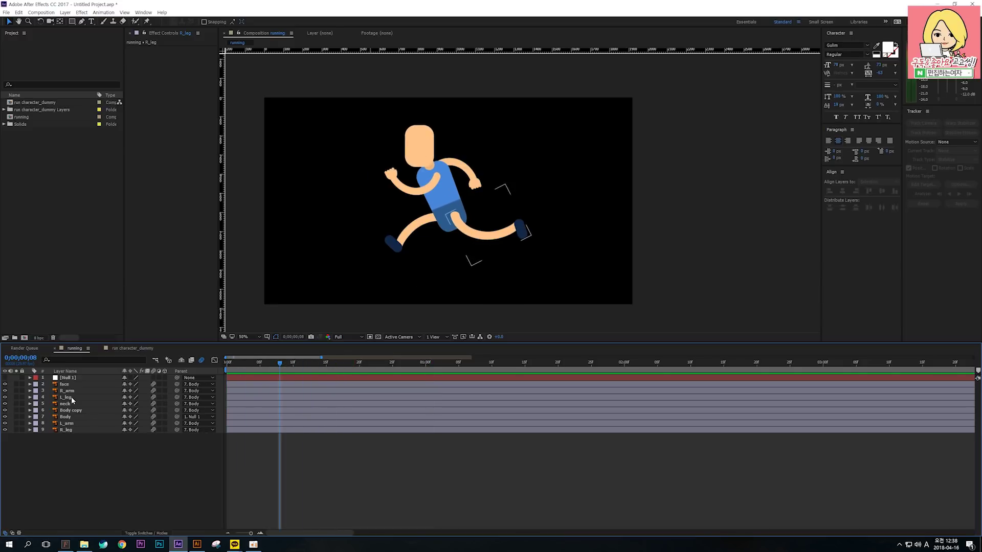
ctrl+click(73, 429)
key(u)
click(274, 464)
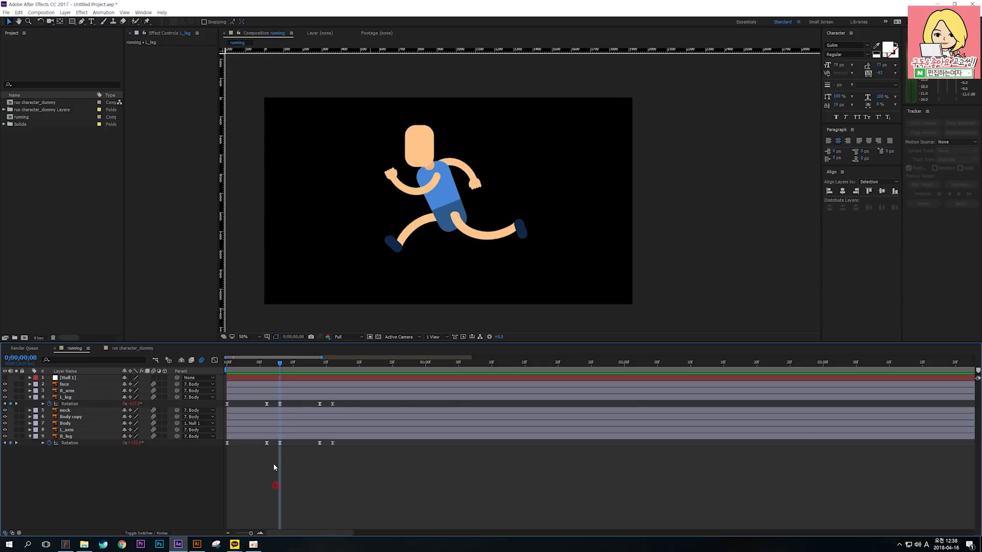
- At the first frame, set L_leg's Rotation to 30° and R_leg's Rotation to -23°
drag(280, 363, 180, 361)
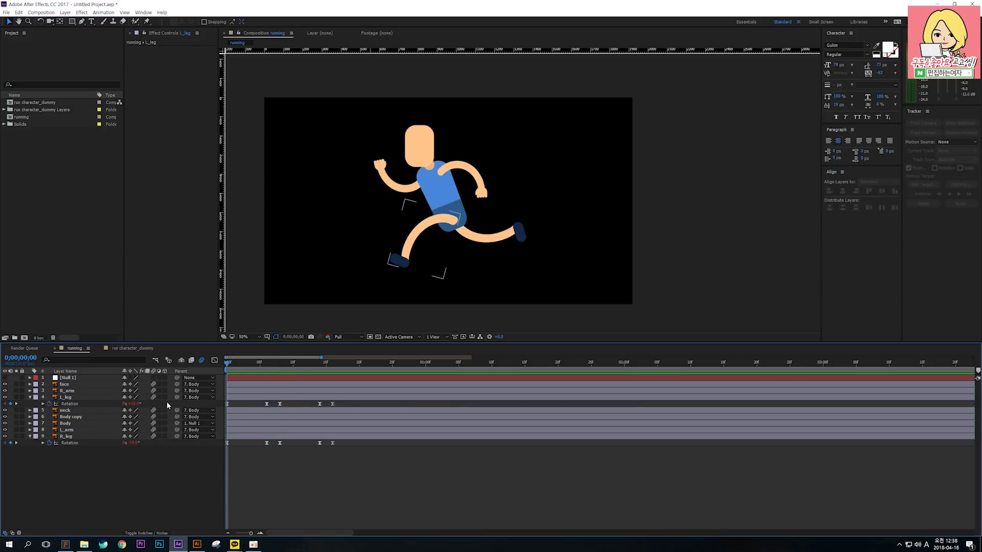
drag(134, 404, 141, 404)
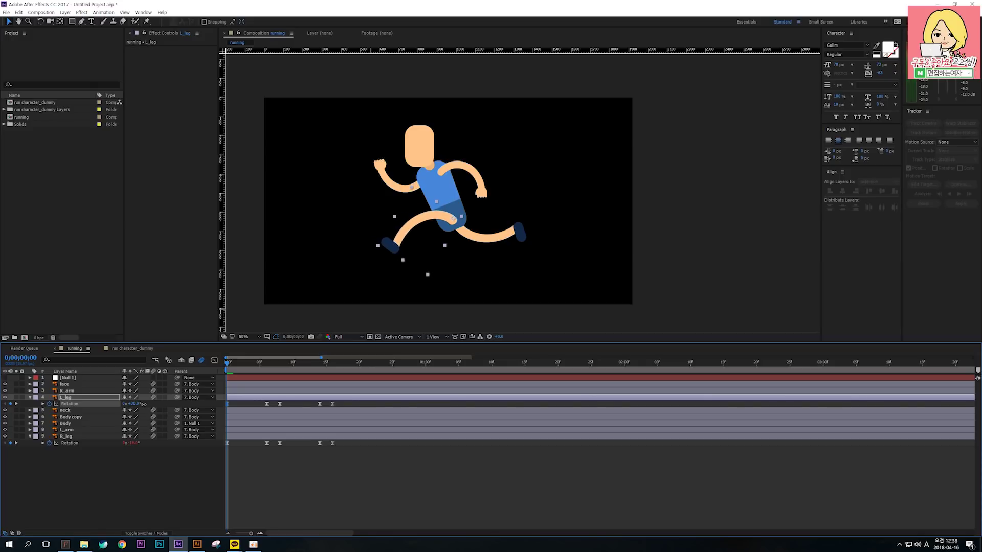
drag(131, 443, 136, 443)
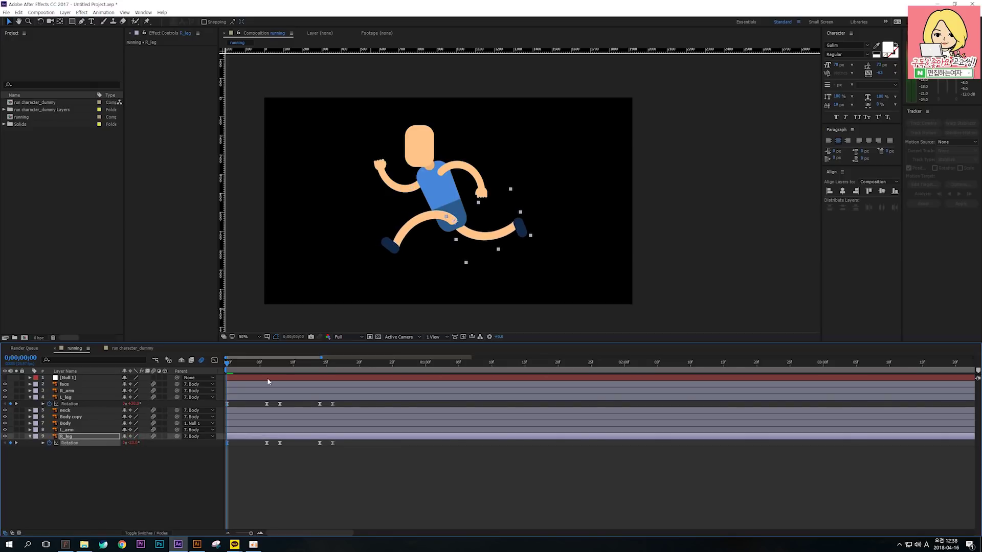
- Copy the first Rotation keyframe of L_leg and of R_leg to frame 16
key(space)
click(228, 404)
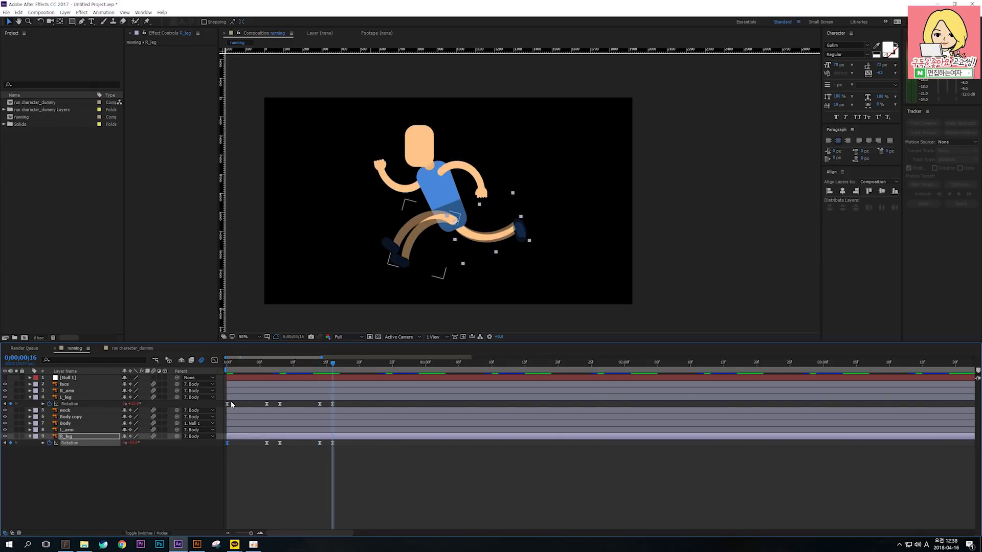
click(230, 403)
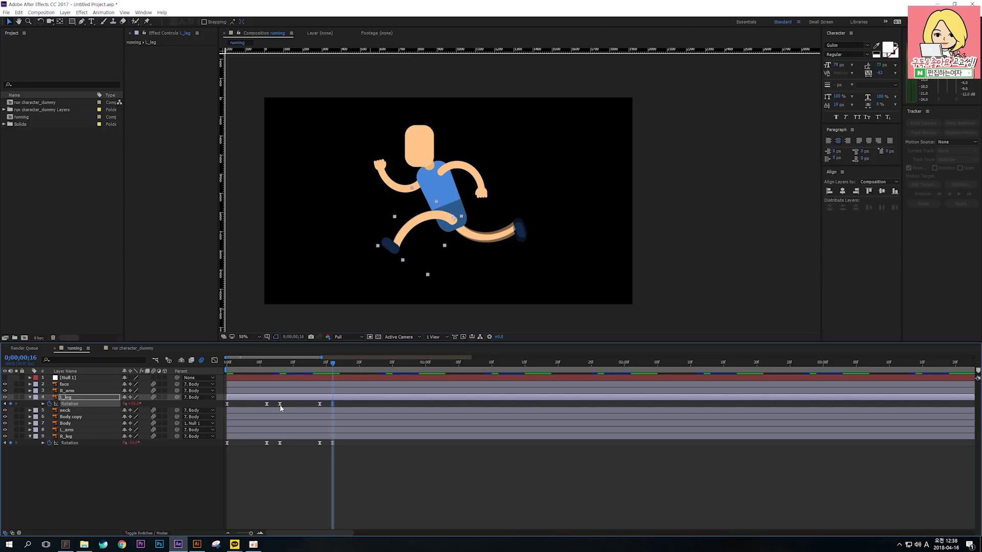
click(229, 443)
key(ctrl+v)
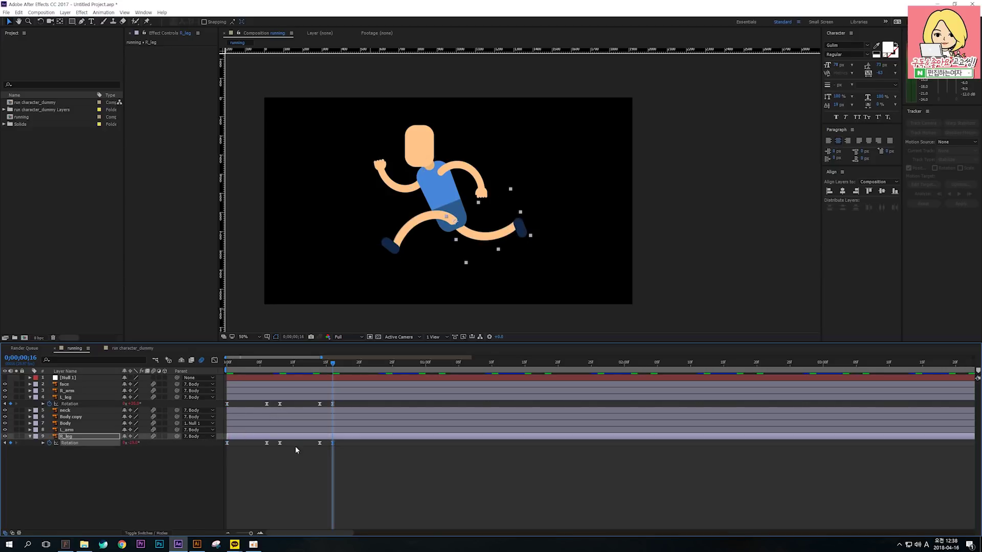
- Preview the corrected leg motion with motion blur and return to the first frame
key(space)
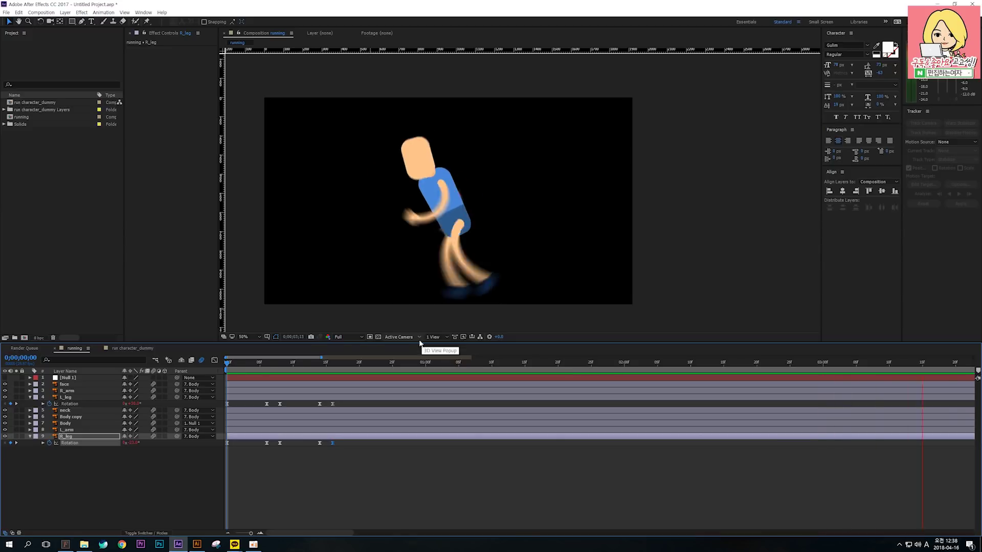
key(space)
key(Home)
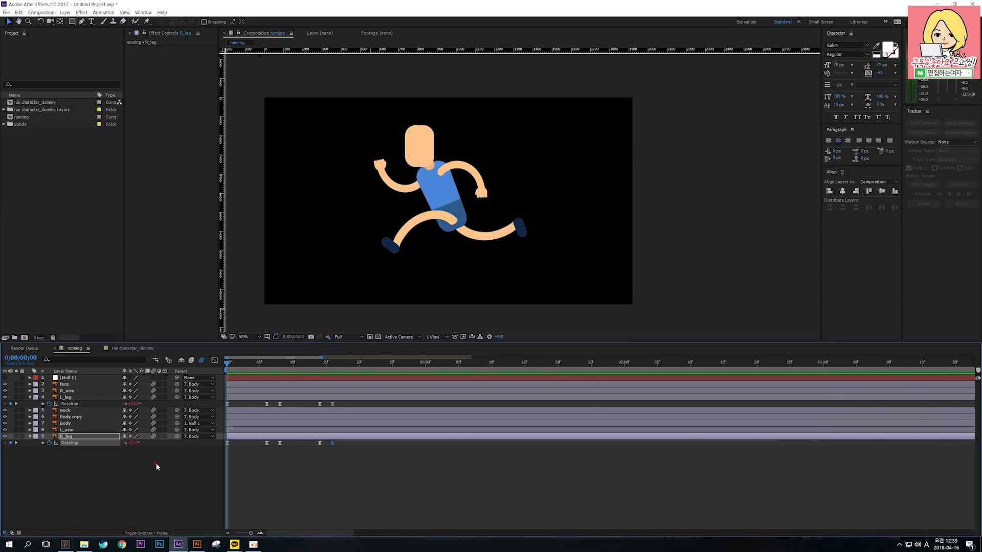
- Turn off the composition's motion blur and preview the run cycle again
click(155, 463)
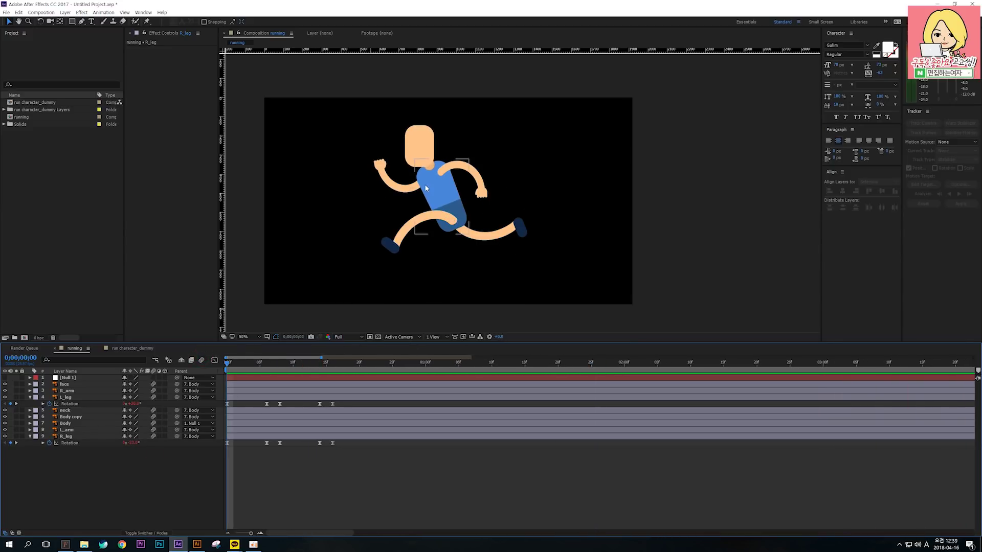
click(425, 135)
click(425, 134)
key(space)
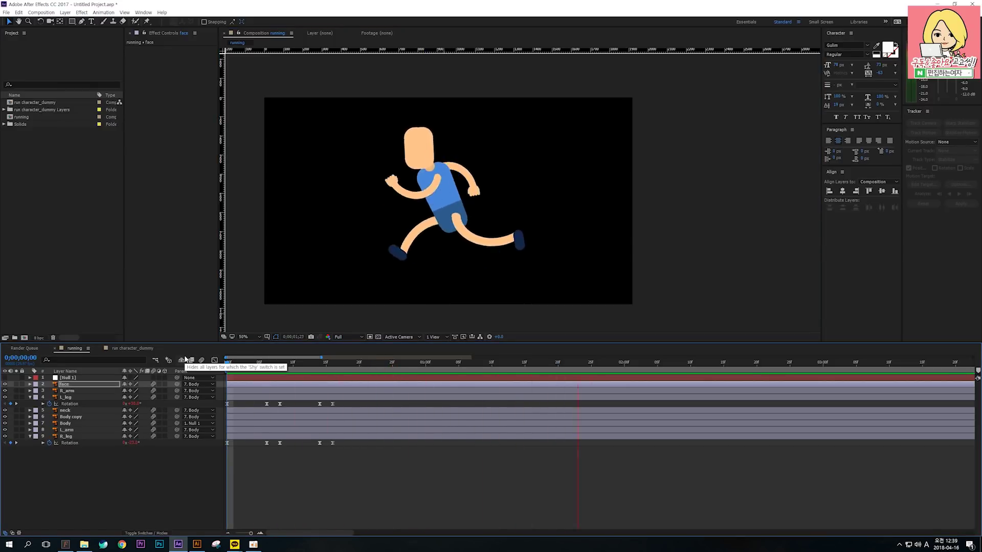
key(space)
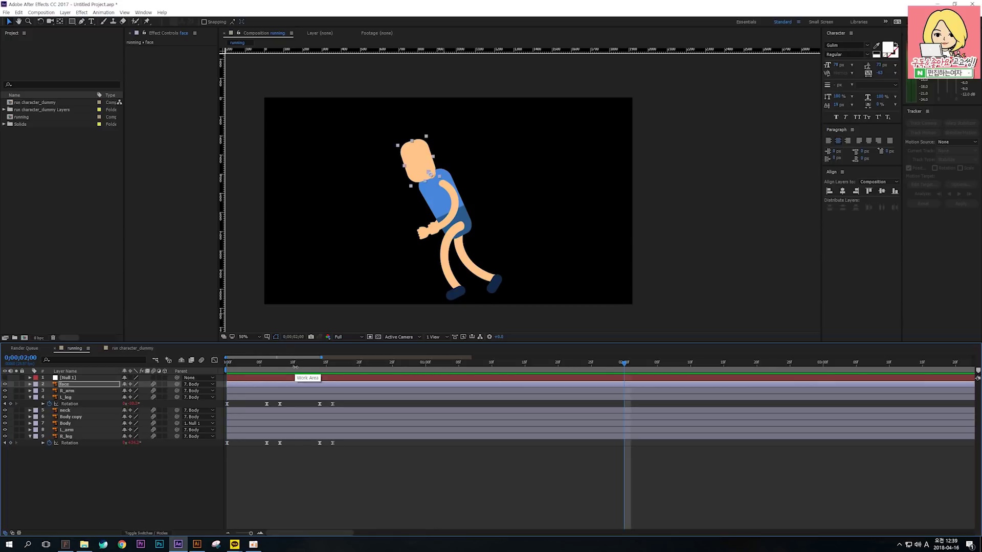
click(324, 499)
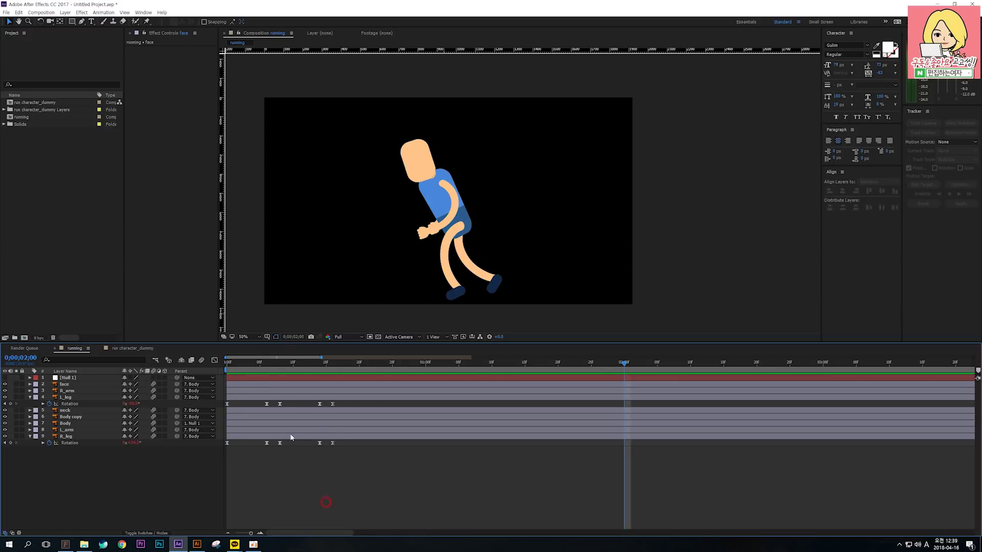
- Add the default transform.rotation expression to L_leg's Rotation at the first frame and browse the Property expressions to loopOut(type = "cycle", numKeyframes = 0)
key(Home)
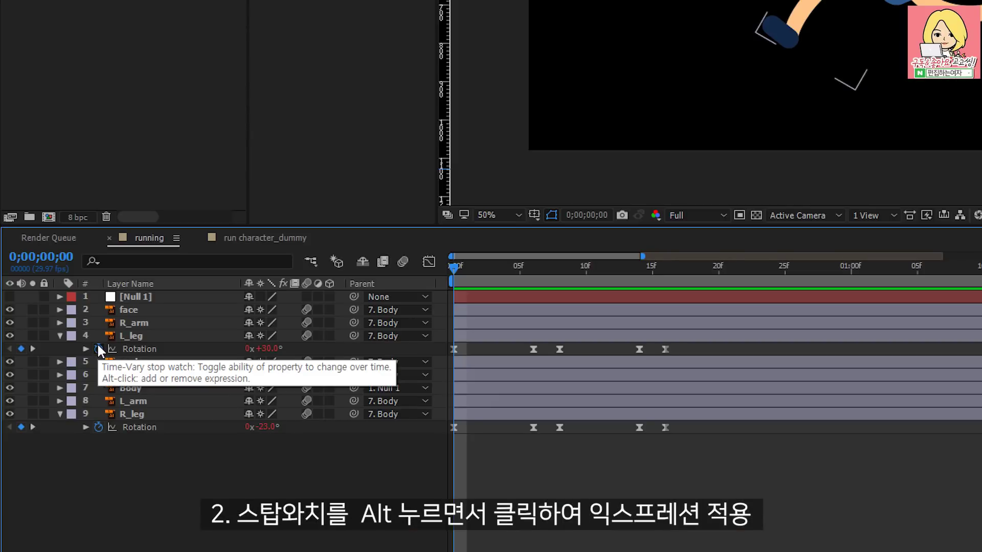
click(71, 404)
alt+click(98, 348)
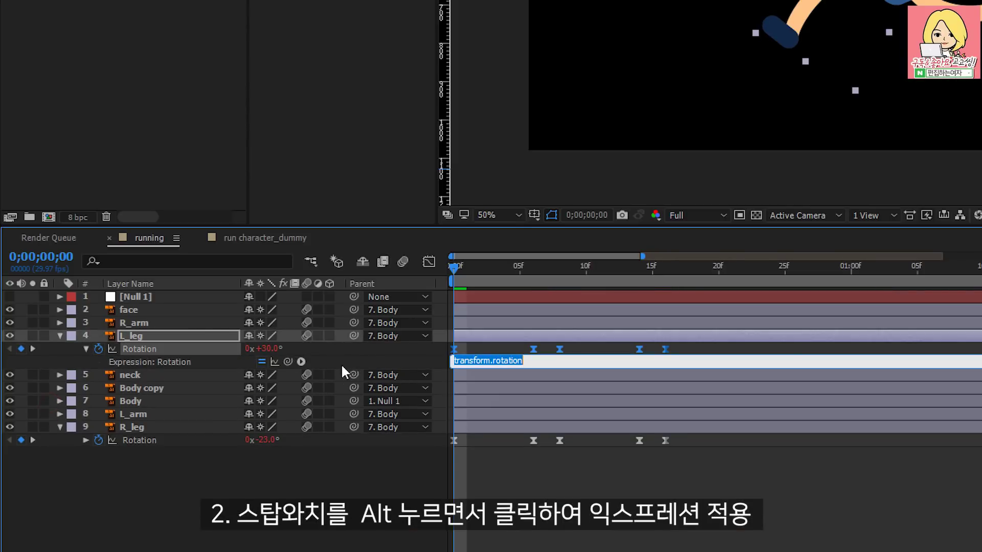
click(301, 362)
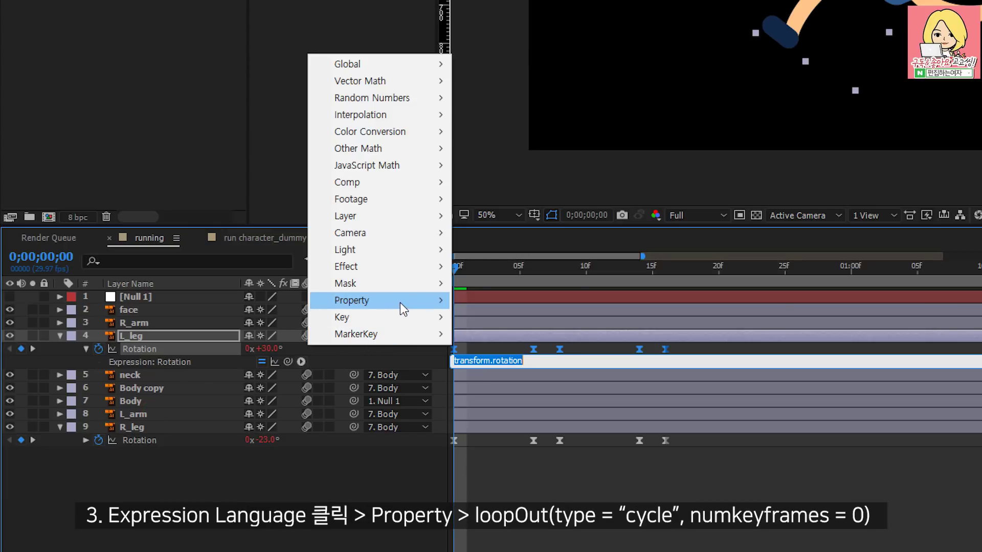
mouse_move(400, 303)
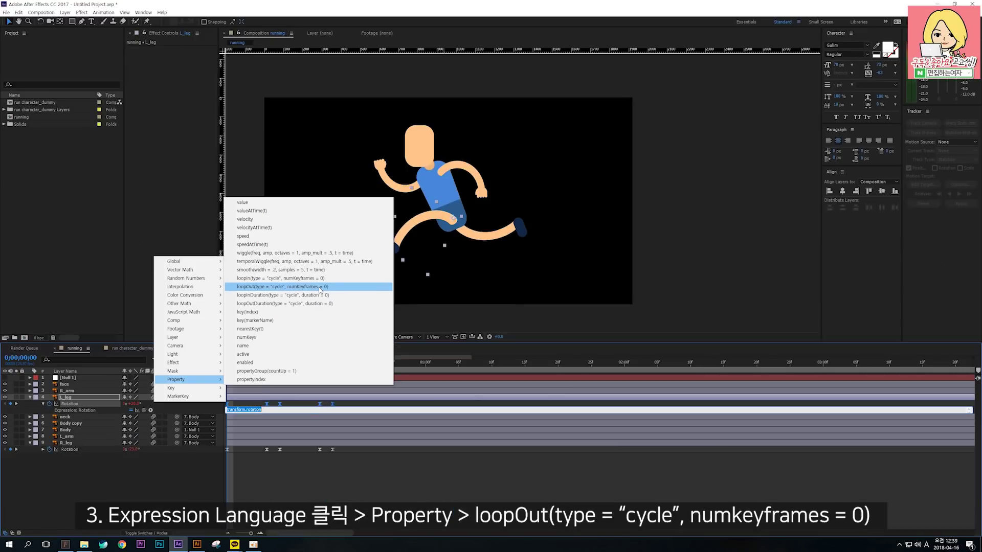
click(311, 476)
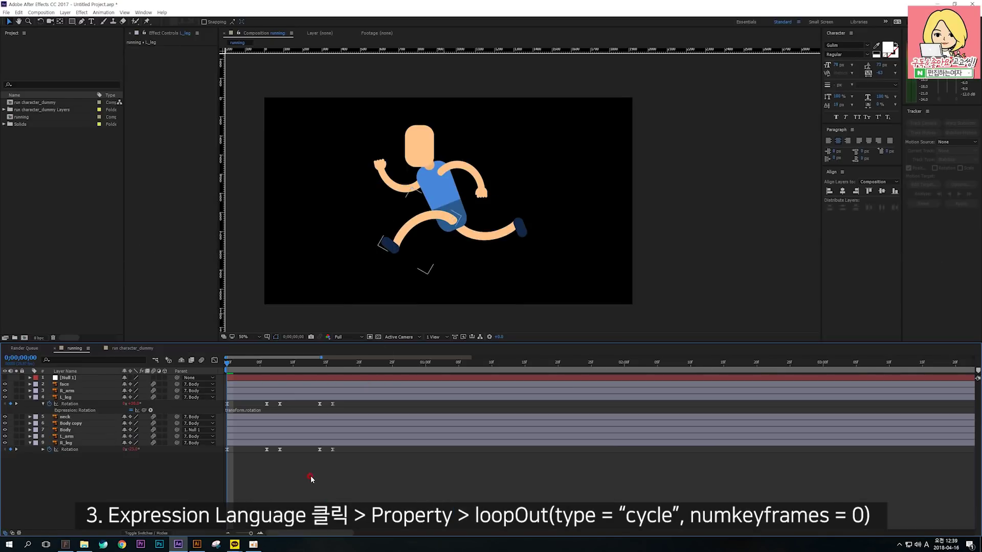
- Reveal the Rotation keyframes of R_arm and preview the cycle
click(250, 397)
click(251, 392)
key(u)
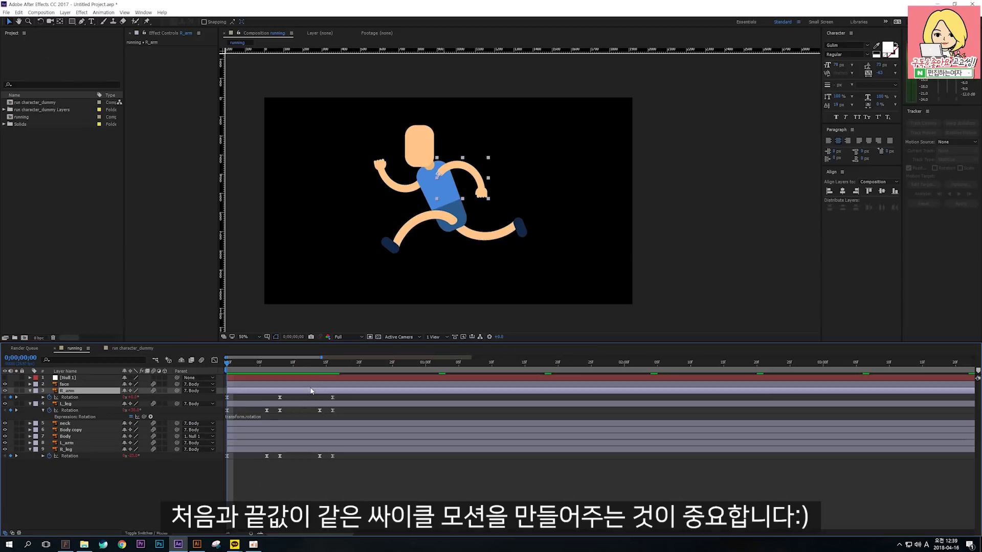
key(space)
key(space)
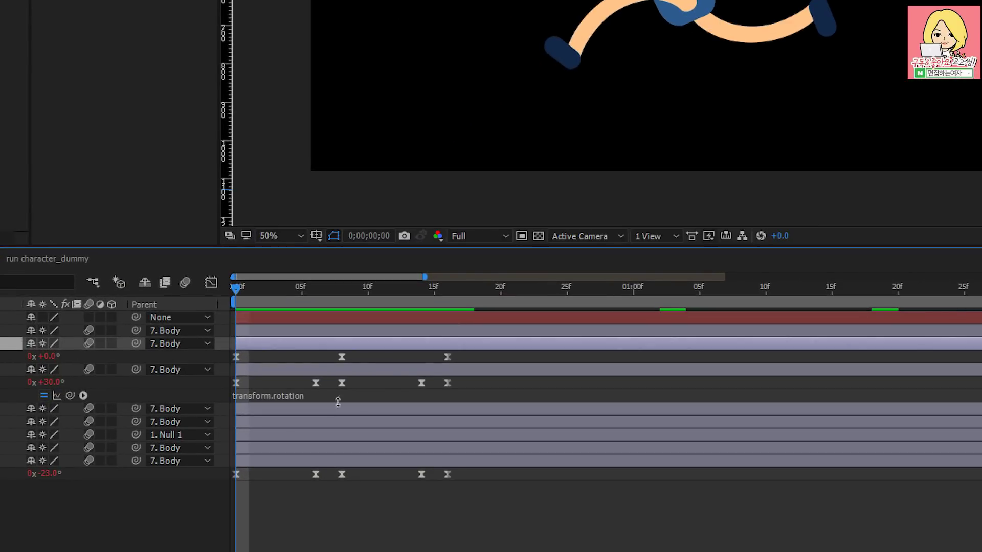
- Try deleting R_arm's last Rotation keyframe at frame 16, preview the loop, and undo the deletion
click(448, 357)
key(Delete)
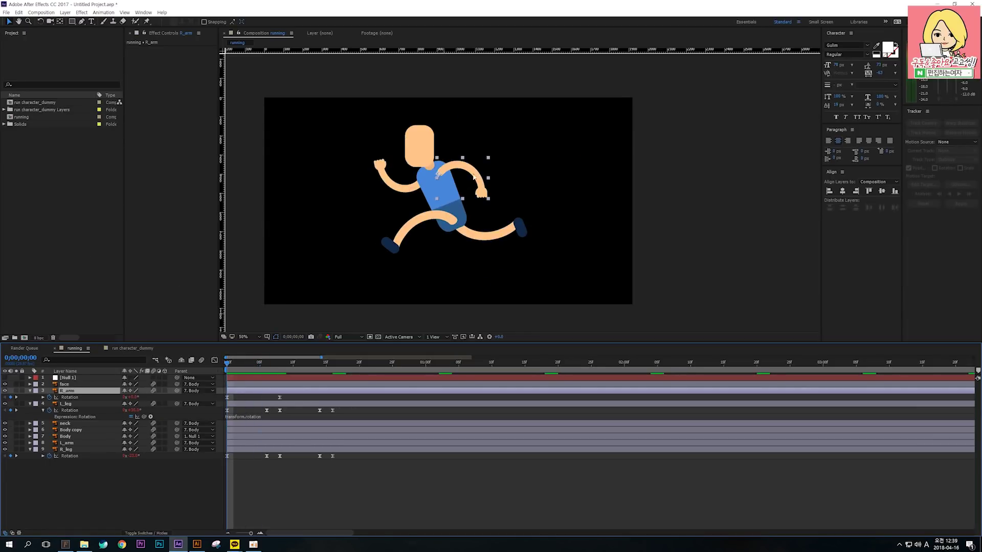
key(space)
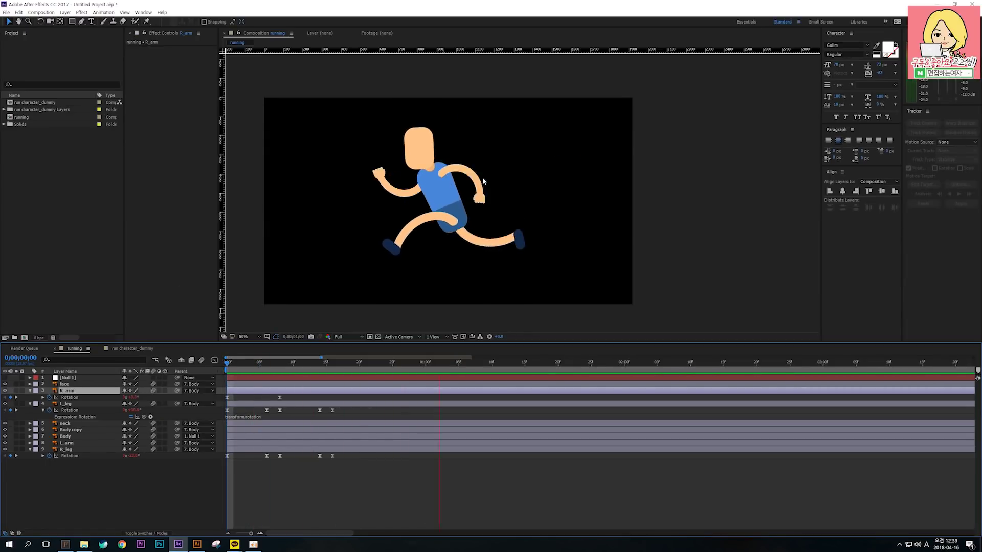
key(space)
key(ctrl+z)
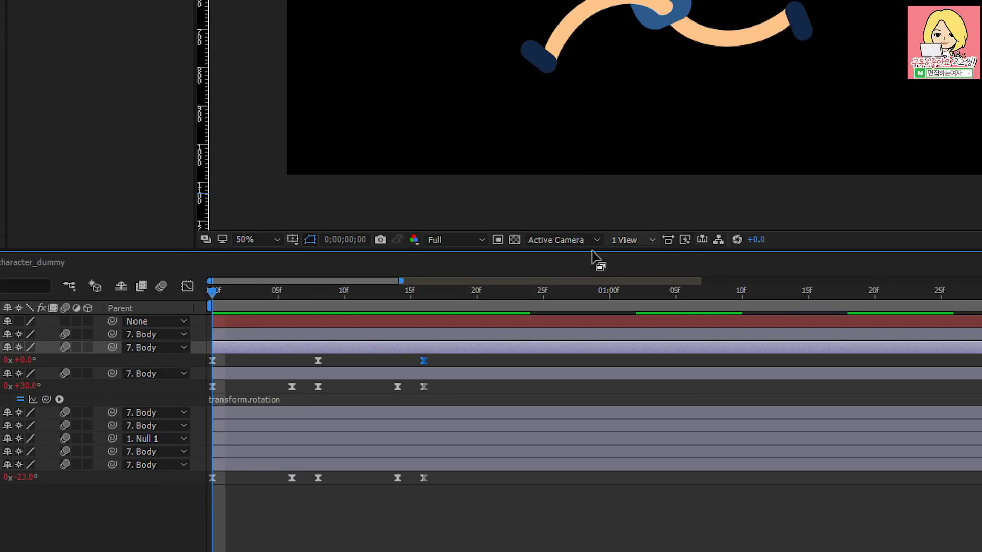
- Move to frame 8 to examine R_arm's middle Rotation keyframe
click(320, 285)
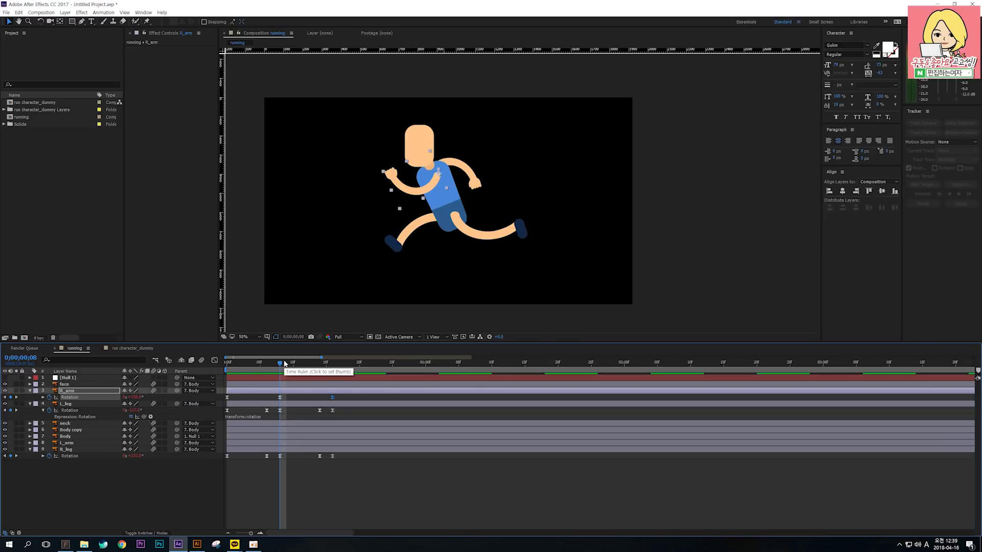